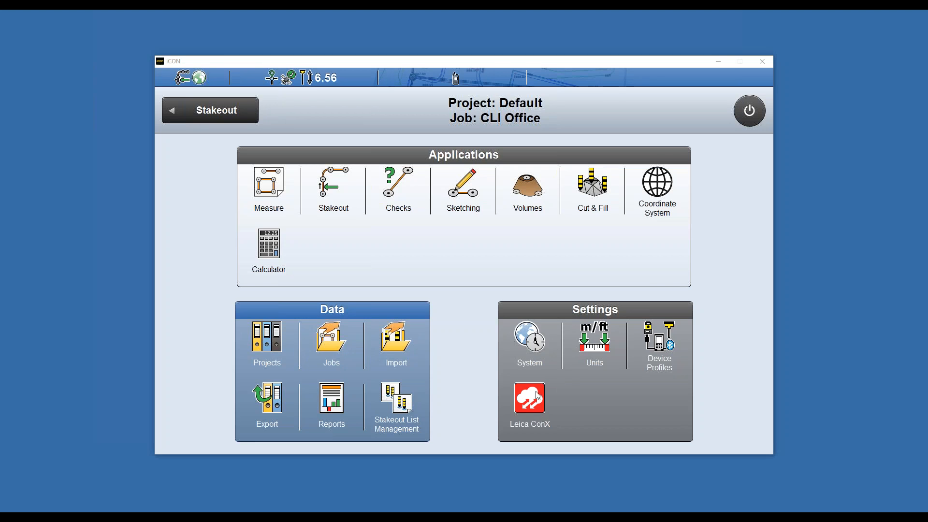
# - Check the list of device profiles and return to the home screen
pyautogui.click(657, 344)
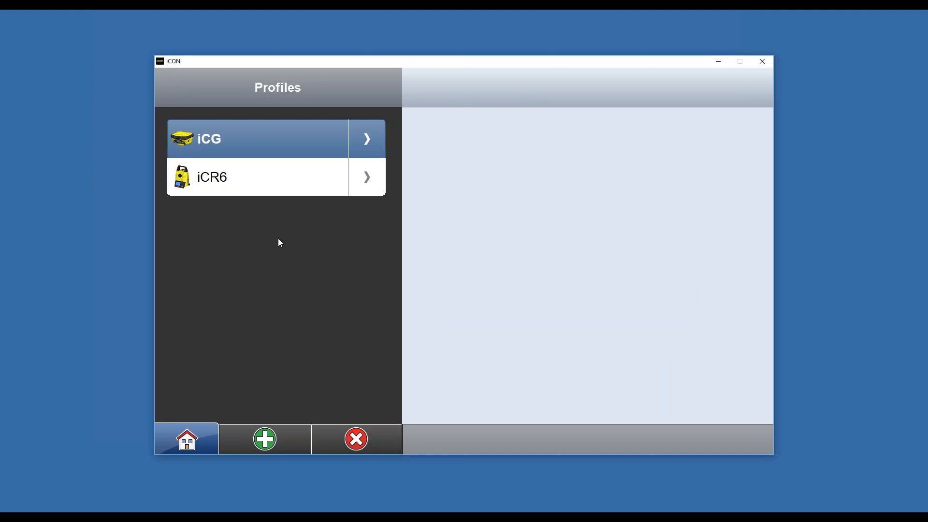
pyautogui.click(186, 437)
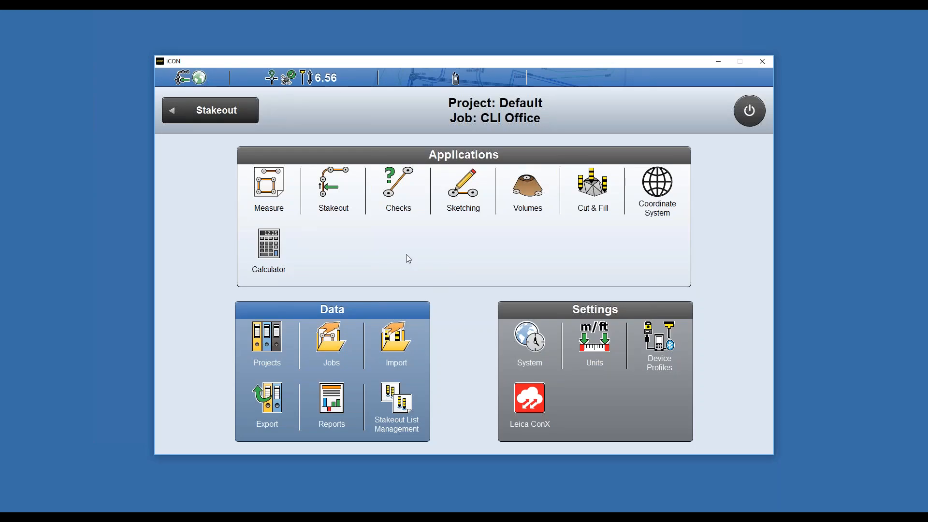
# - Open Stakeout and select the curb line next to the proposed building as the element to stake out
pyautogui.click(333, 188)
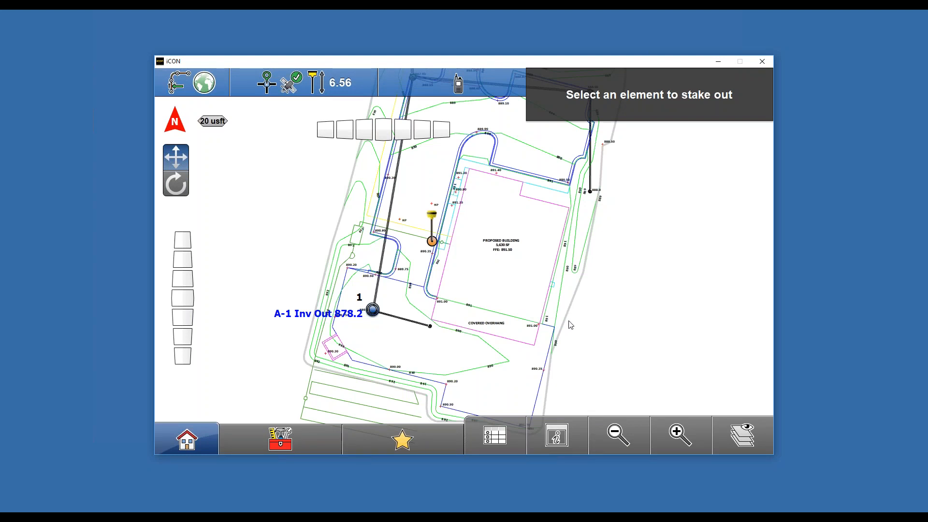
pyautogui.doubleClick(681, 436)
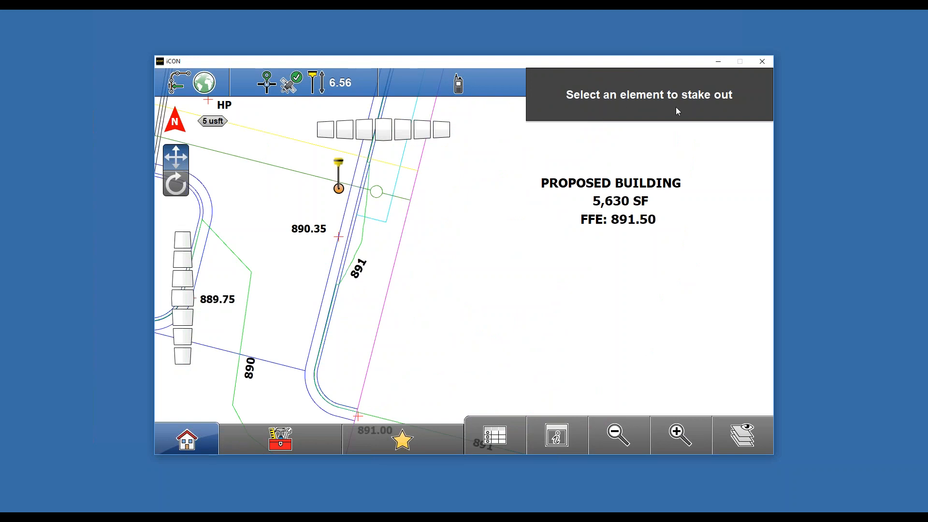
pyautogui.moveTo(436, 255); pyautogui.dragTo(496, 296)
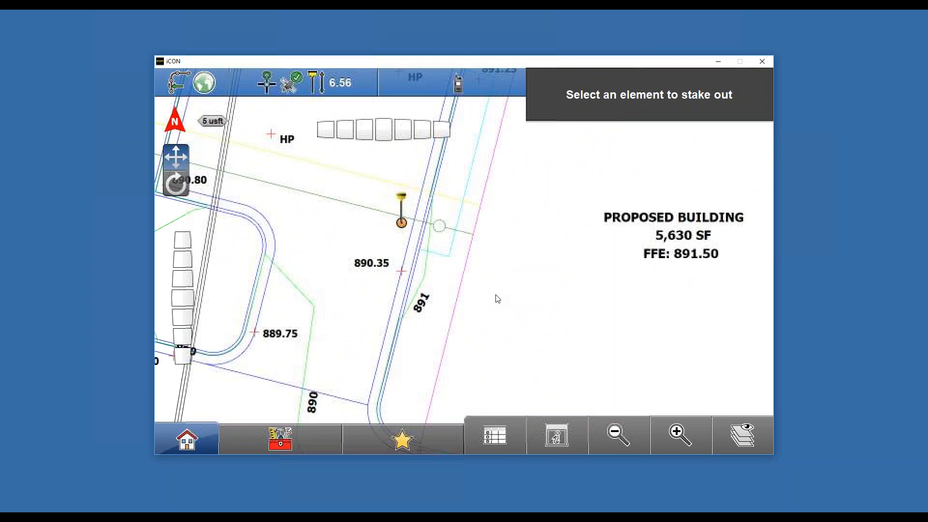
pyautogui.click(682, 434)
pyautogui.click(682, 427)
pyautogui.moveTo(368, 236); pyautogui.dragTo(551, 294)
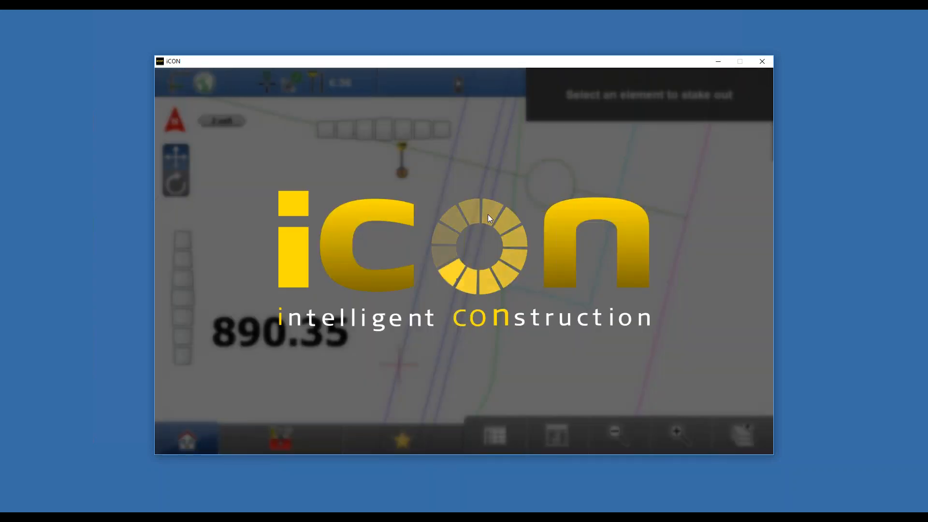
pyautogui.click(487, 218)
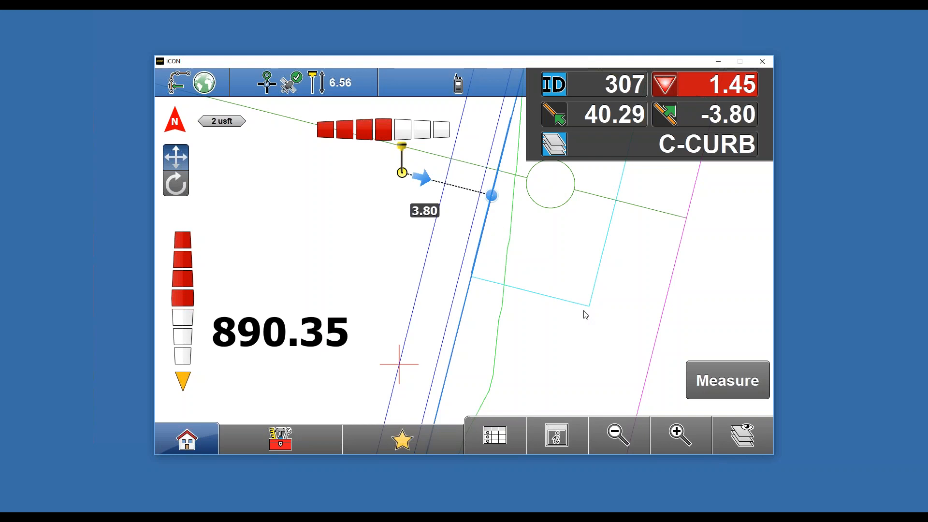
# - Start the Offset tool for the selected curb line
pyautogui.click(617, 434)
pyautogui.click(616, 433)
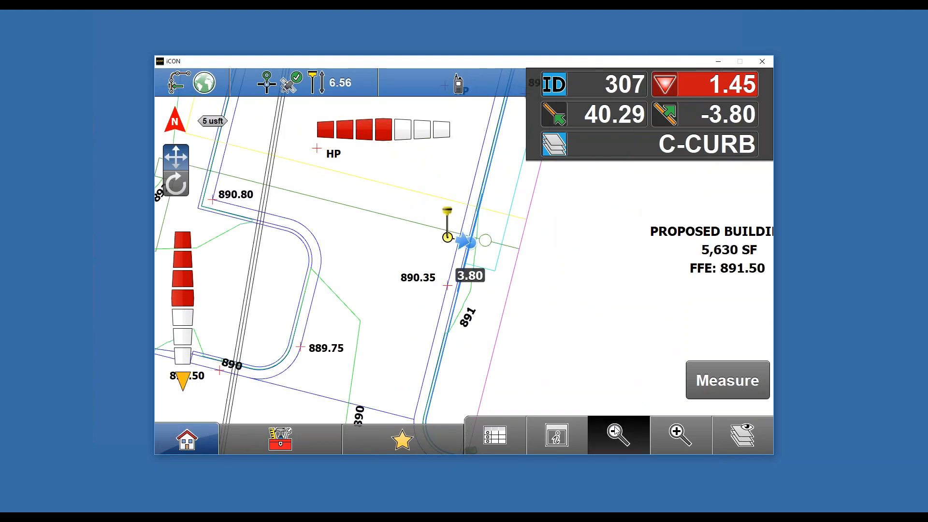
pyautogui.click(616, 433)
pyautogui.click(674, 435)
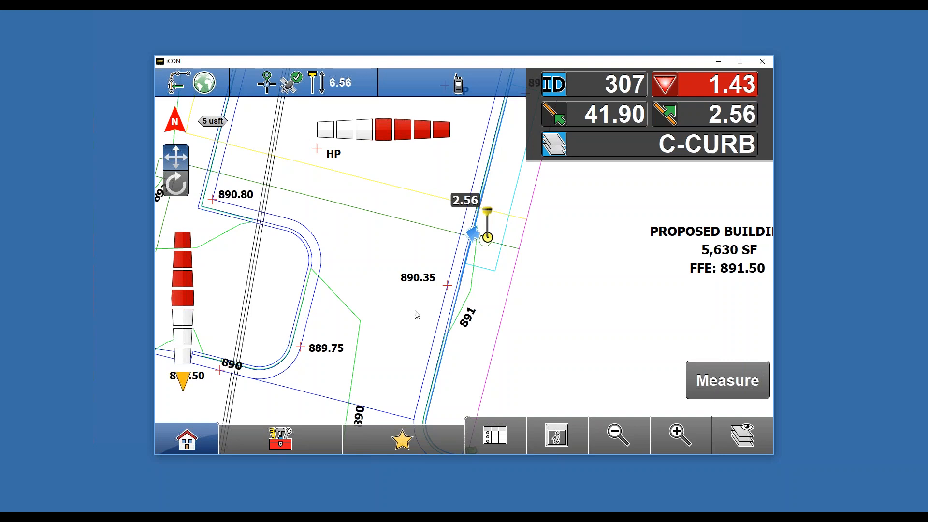
pyautogui.click(275, 451)
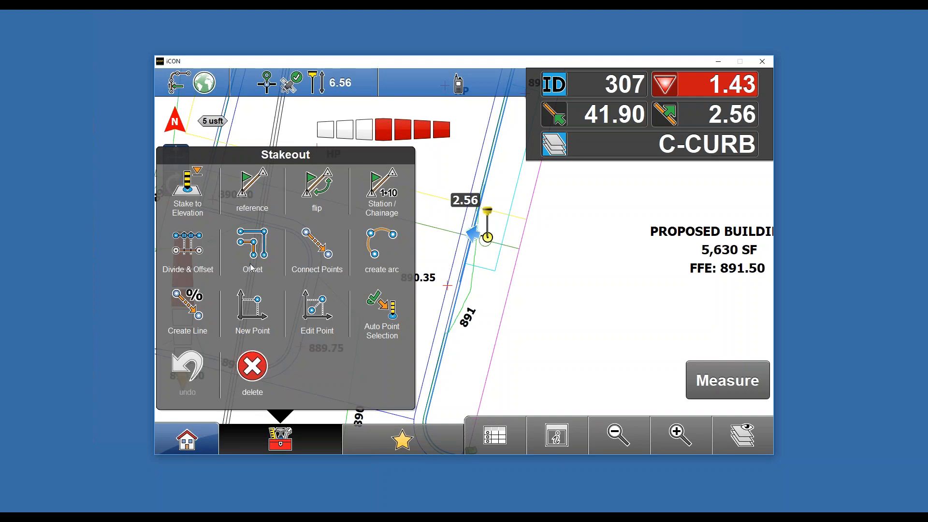
pyautogui.click(252, 258)
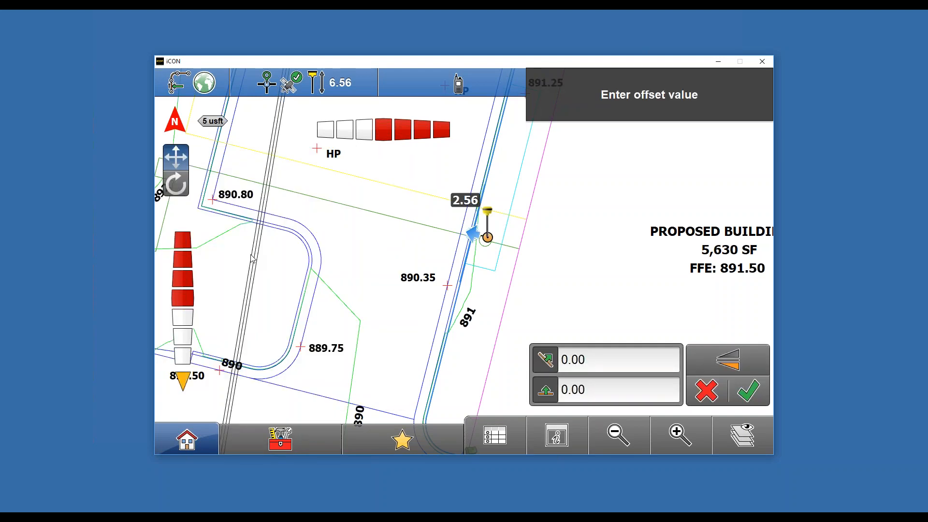
# - Set a horizontal offset of 4 US feet from the curb line and apply it
pyautogui.click(588, 362)
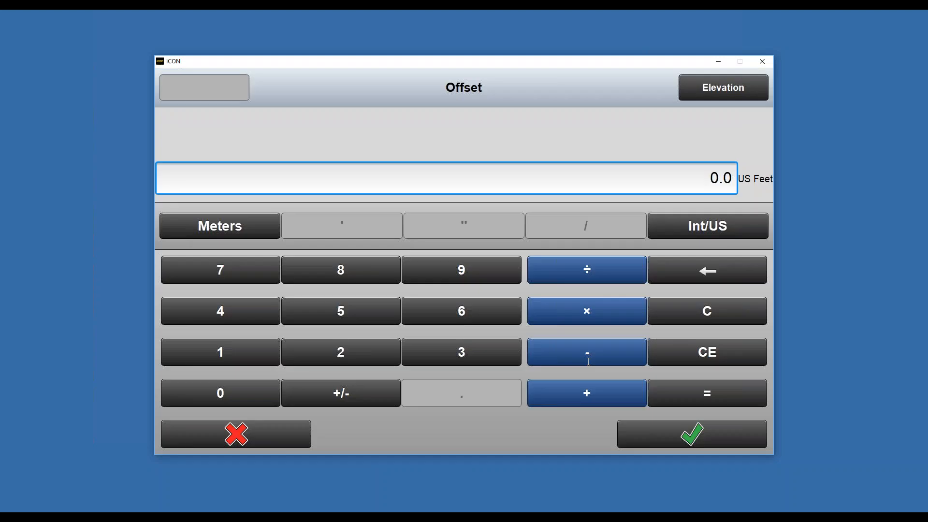
pyautogui.click(222, 320)
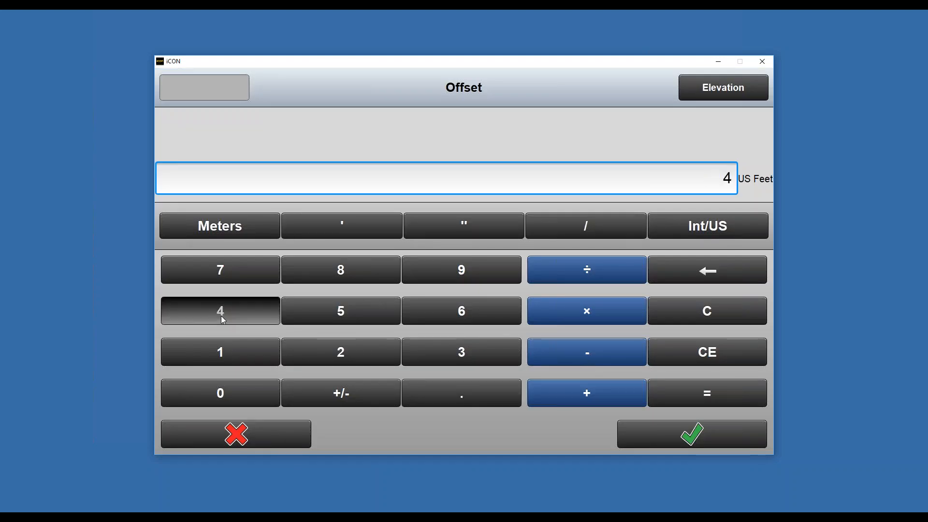
pyautogui.click(714, 435)
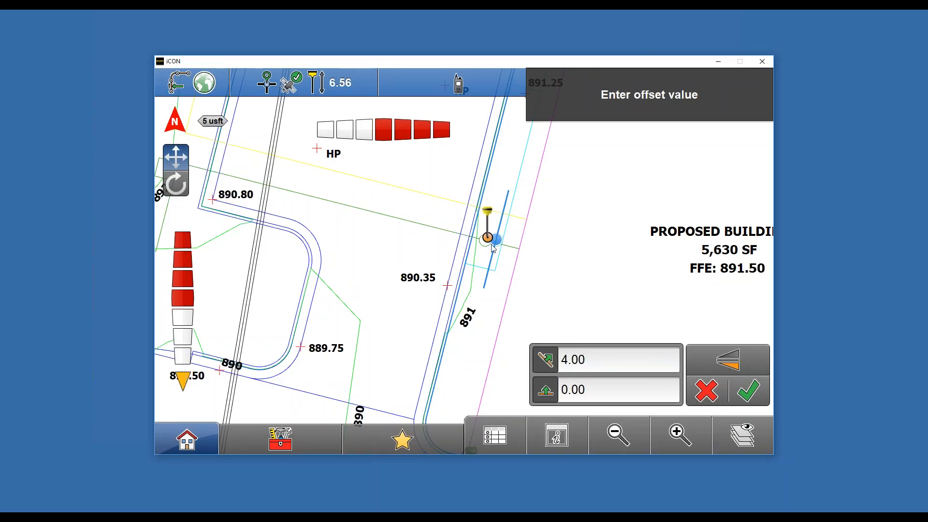
pyautogui.click(756, 362)
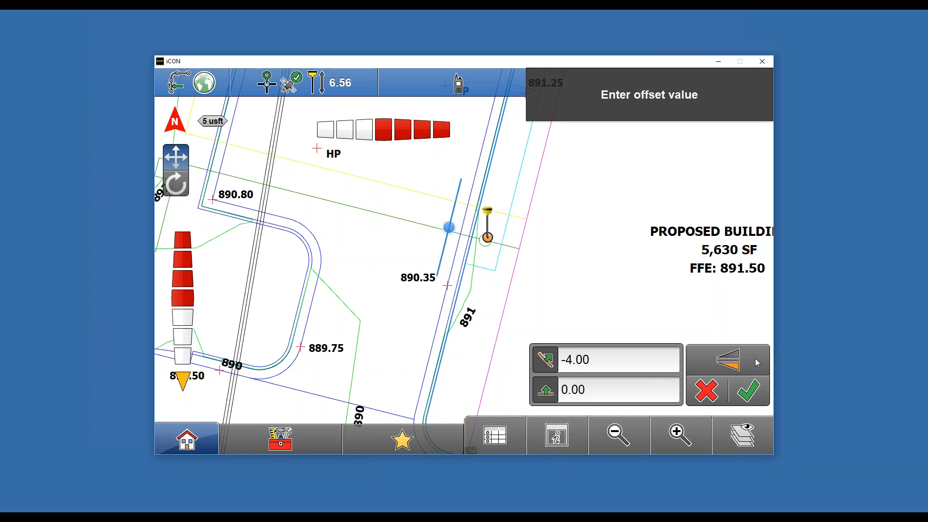
pyautogui.click(735, 365)
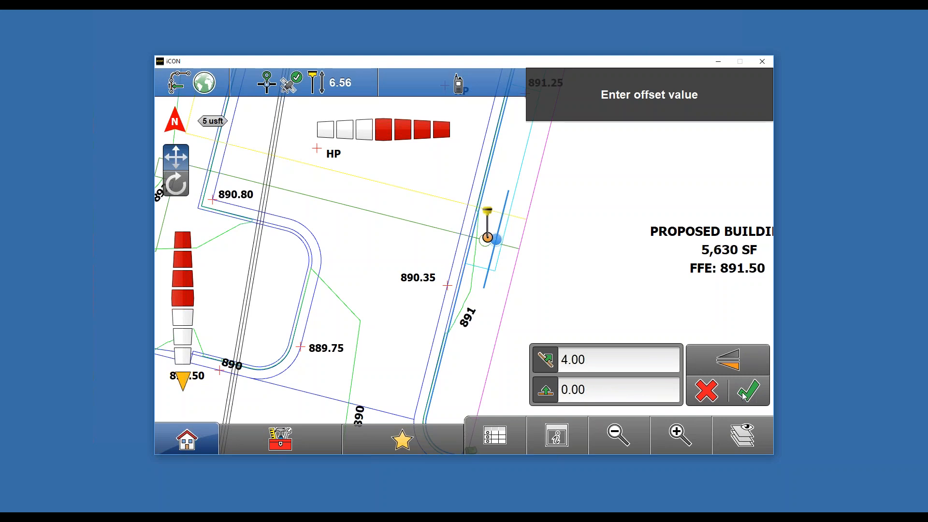
pyautogui.click(757, 400)
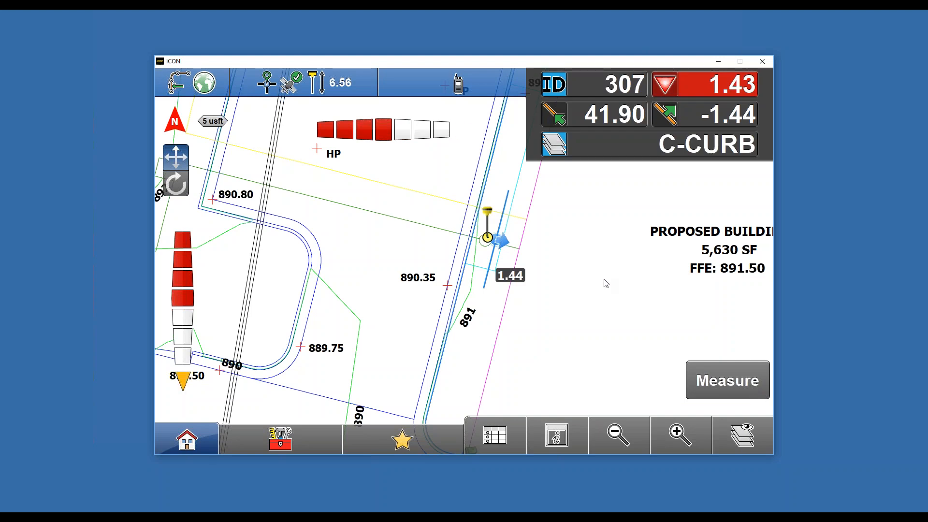
# - Examine the offset stakeout line along the curb toward the 891.00 point
pyautogui.click(680, 432)
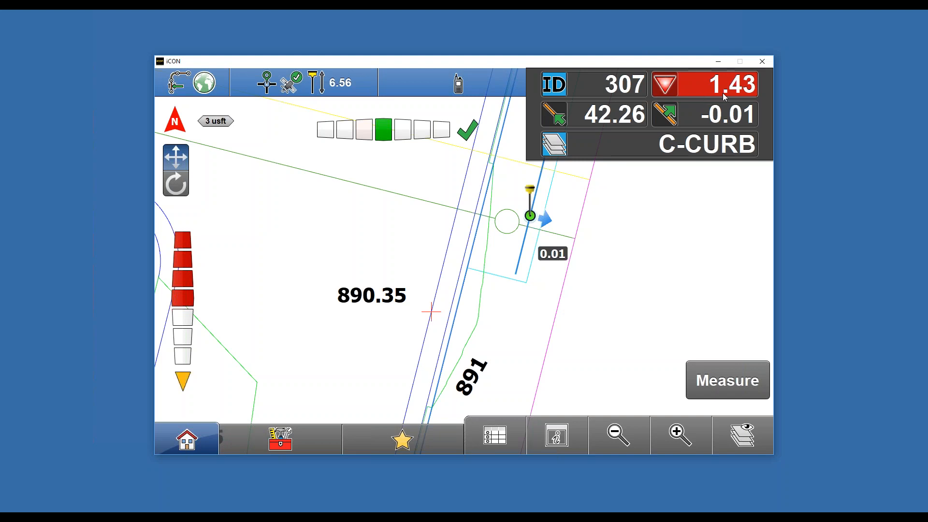
pyautogui.click(636, 446)
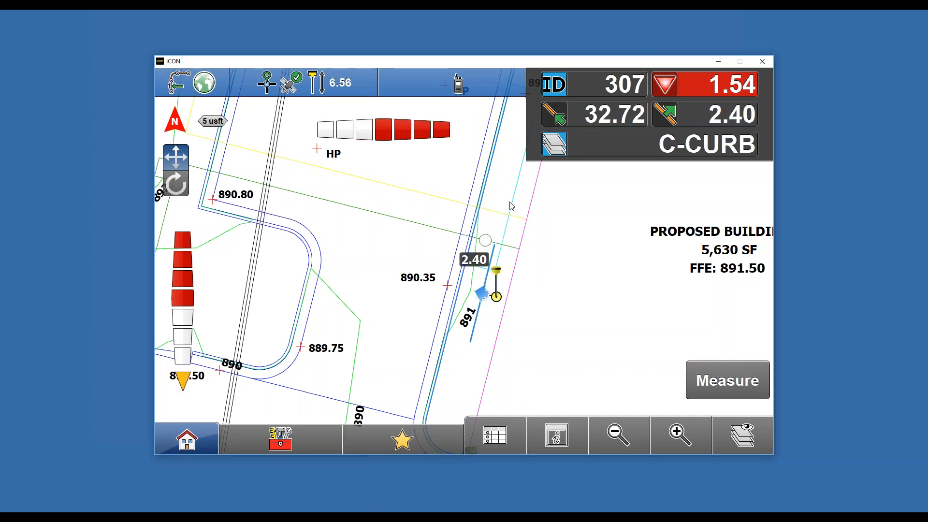
pyautogui.moveTo(637, 390)
pyautogui.mouseDown()
pyautogui.moveTo(600, 182)
pyautogui.moveTo(594, 220)
pyautogui.mouseUp()
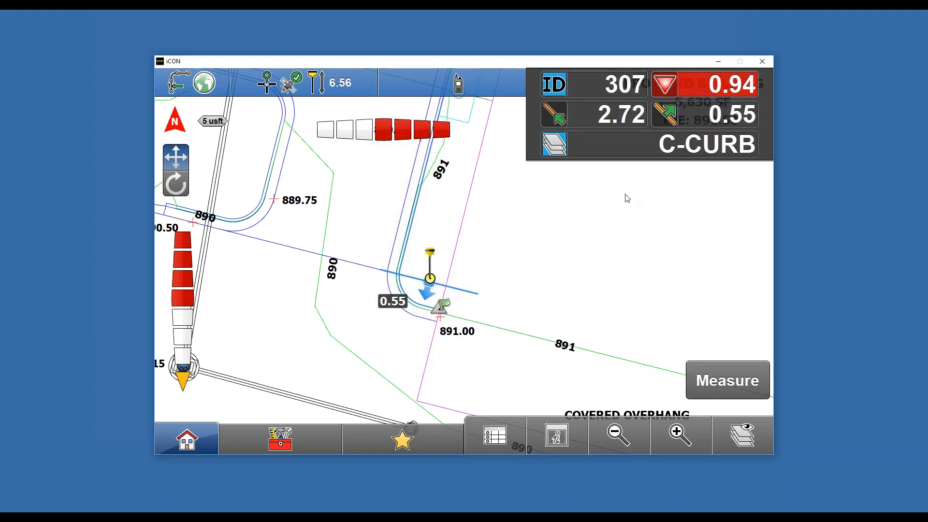
pyautogui.click(671, 436)
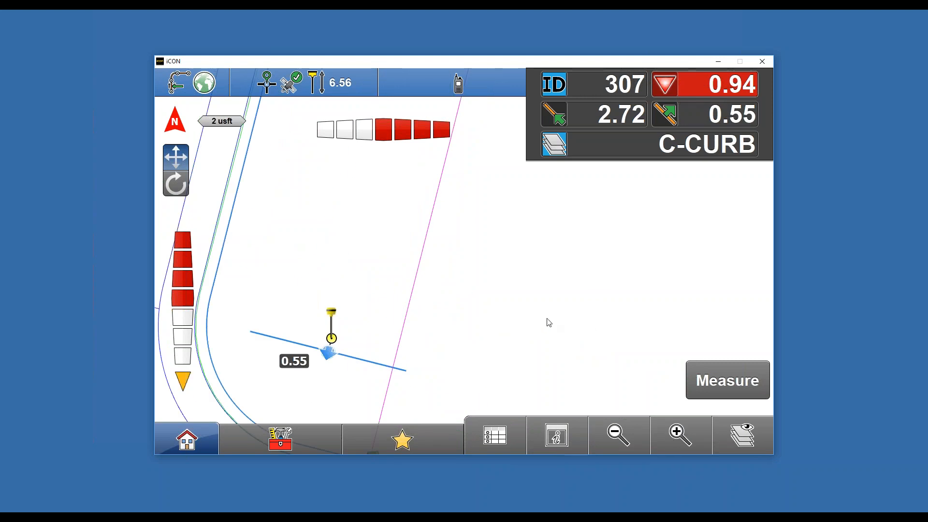
pyautogui.moveTo(547, 321); pyautogui.dragTo(652, 188)
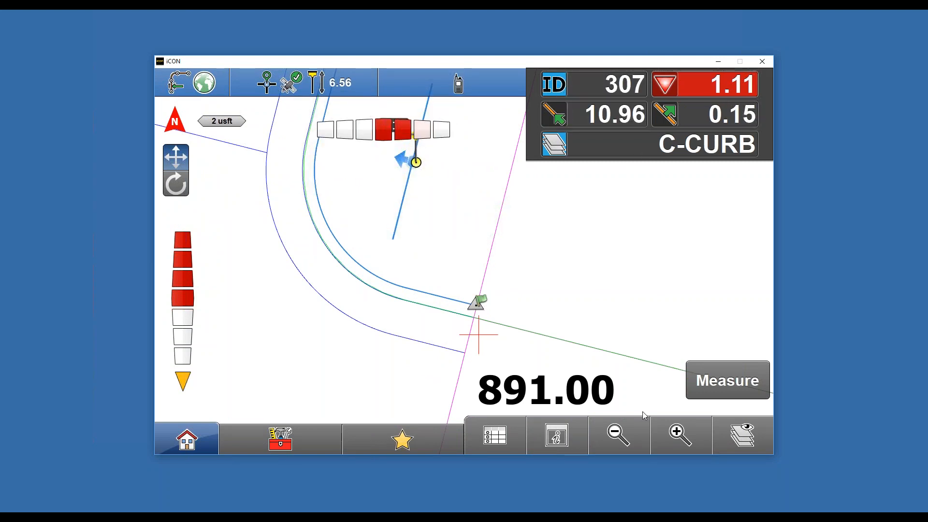
pyautogui.click(622, 439)
pyautogui.click(622, 438)
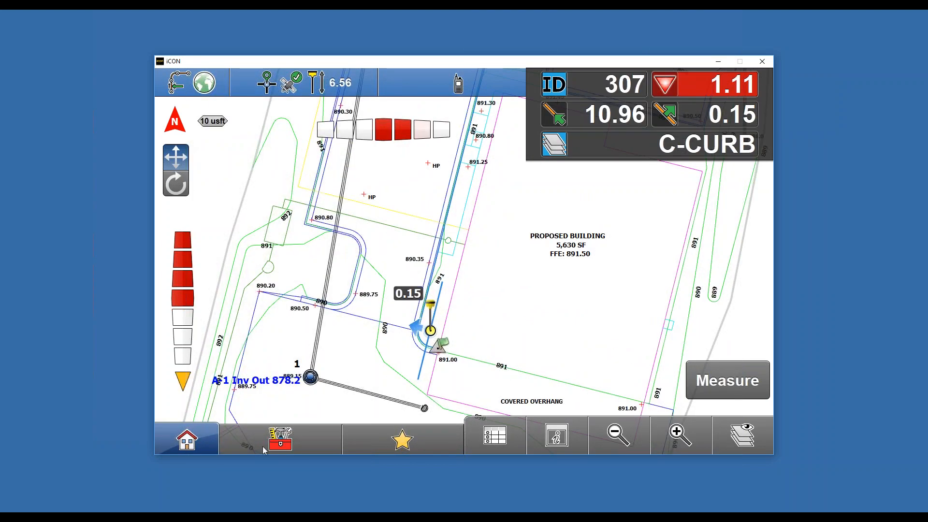
# - Start the Divide & Offset tool on the selected curb line
pyautogui.click(303, 443)
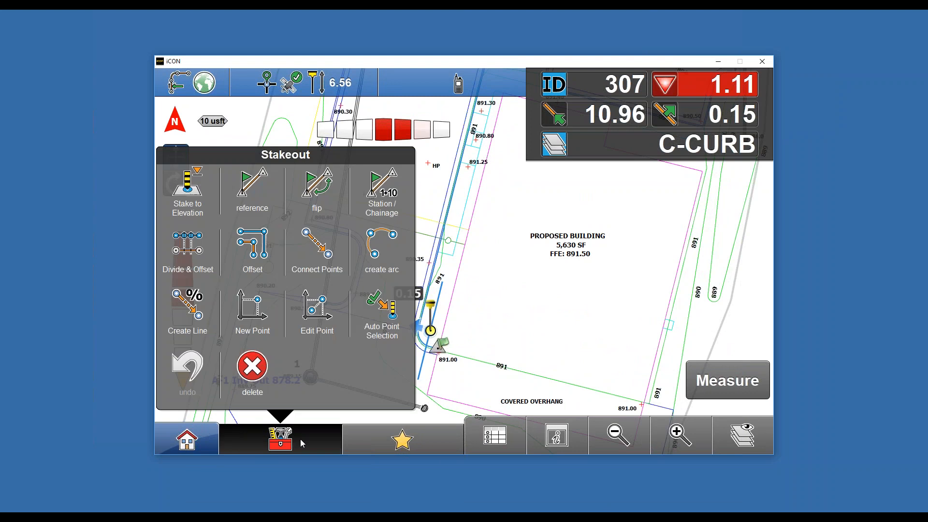
pyautogui.click(191, 258)
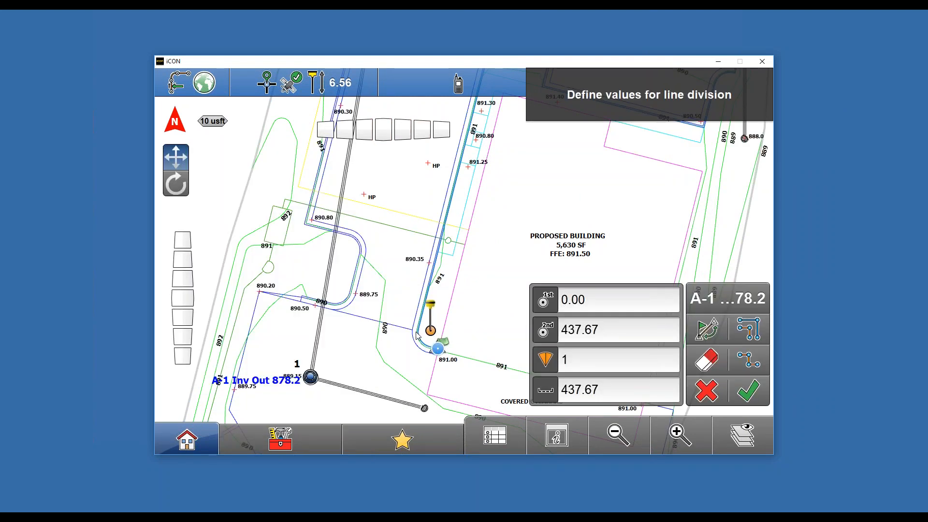
pyautogui.click(613, 447)
pyautogui.click(612, 447)
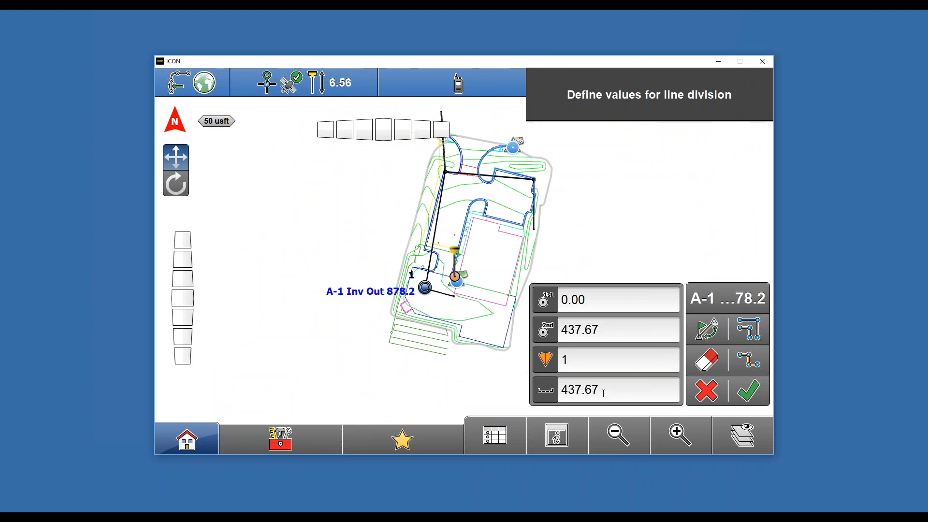
pyautogui.click(681, 437)
pyautogui.click(681, 437)
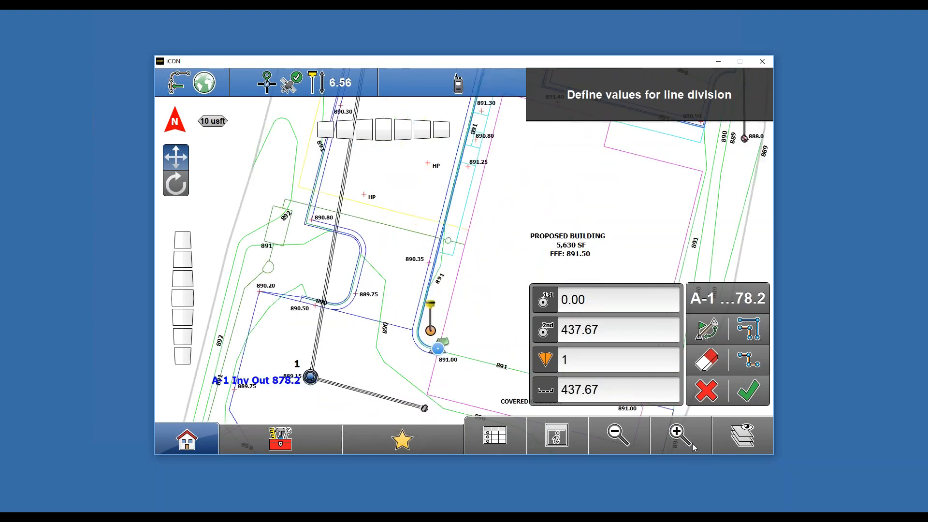
# - Set the division interval to 50 US feet
pyautogui.click(605, 393)
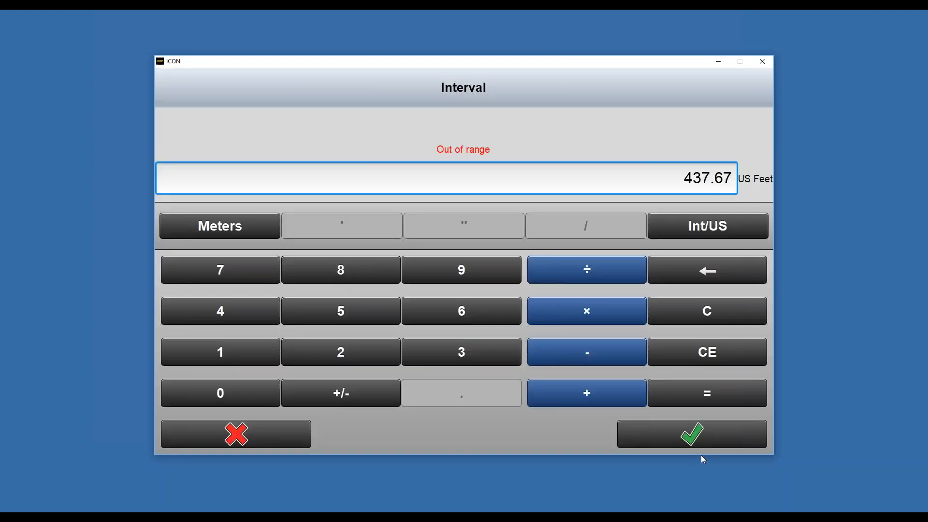
pyautogui.press('BackSpace')
pyautogui.press('BackSpace')
pyautogui.press('BackSpace')
pyautogui.press('BackSpace')
pyautogui.press('BackSpace')
pyautogui.press('BackSpace')
pyautogui.press('BackSpace')
pyautogui.press('BackSpace')
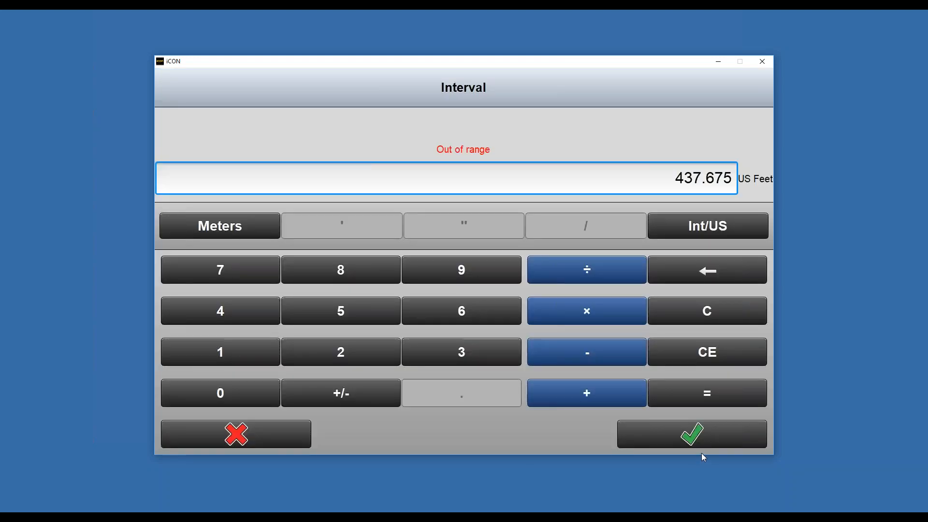
pyautogui.write('520')
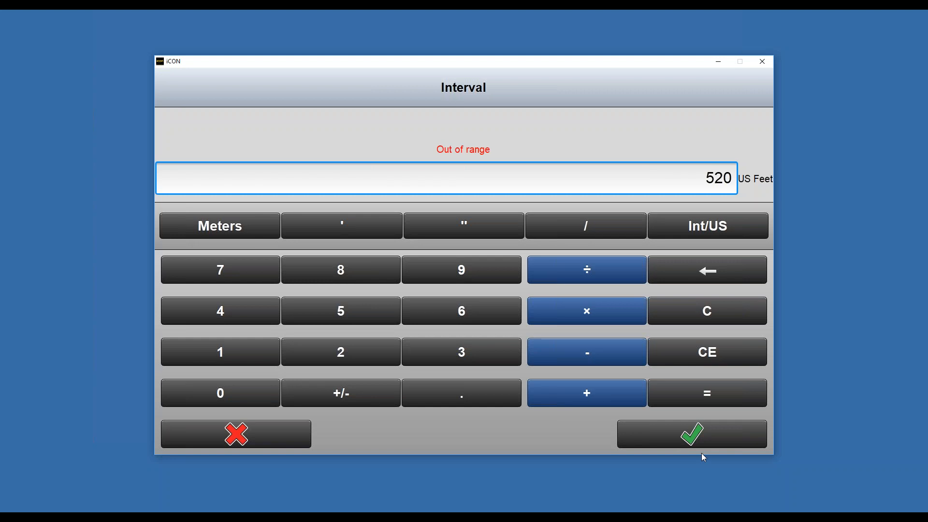
pyautogui.press('BackSpace')
pyautogui.press('BackSpace')
pyautogui.write('0')
pyautogui.click(724, 426)
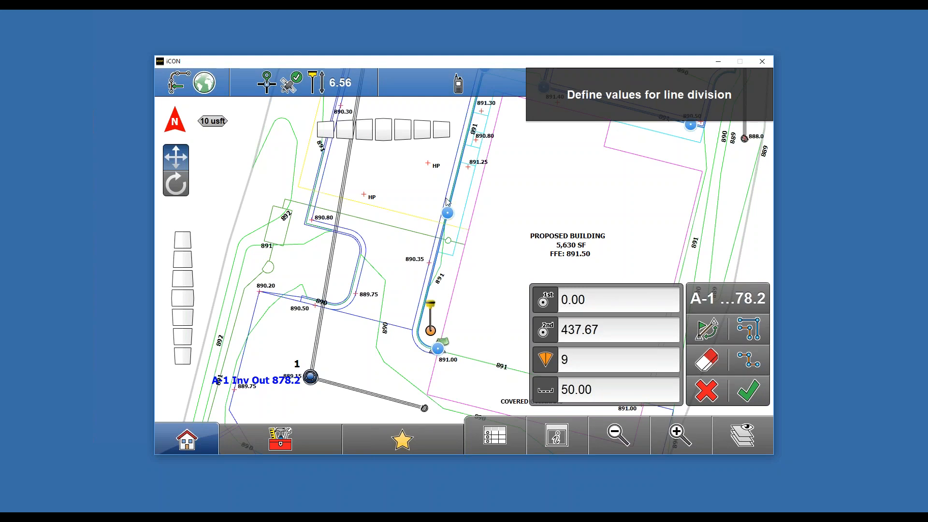
# - Set the division interval to 25 US feet
pyautogui.click(628, 390)
pyautogui.click(319, 347)
pyautogui.click(337, 312)
pyautogui.click(679, 434)
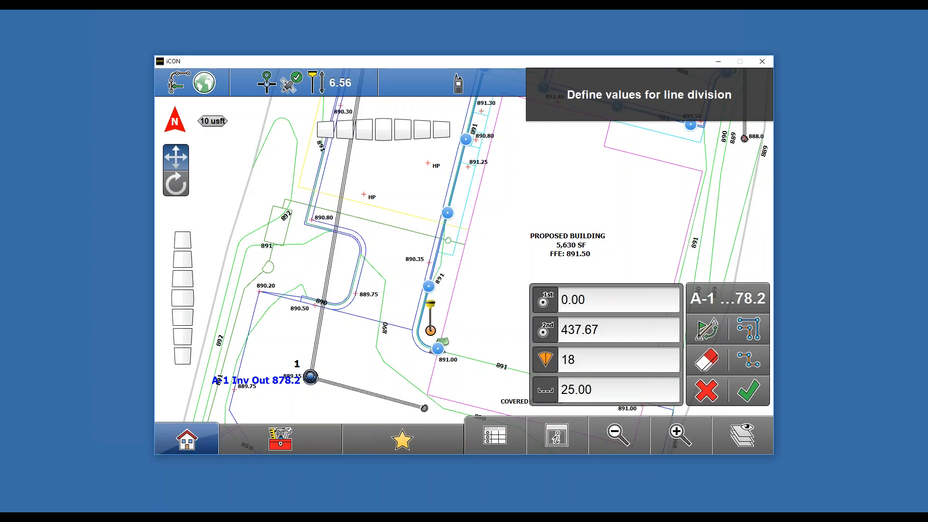
# - Switch to the offset values and set a 4 US feet horizontal offset for the division points
pyautogui.click(745, 334)
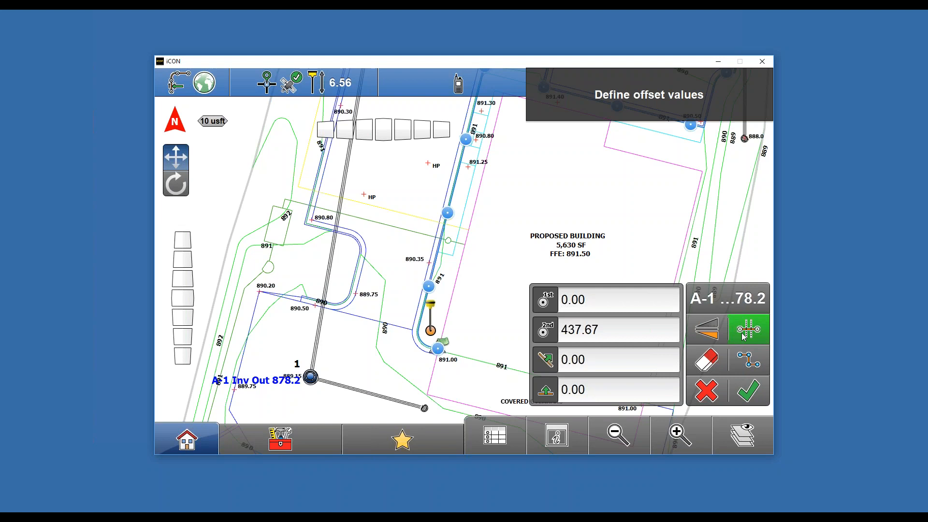
pyautogui.click(597, 369)
pyautogui.click(263, 320)
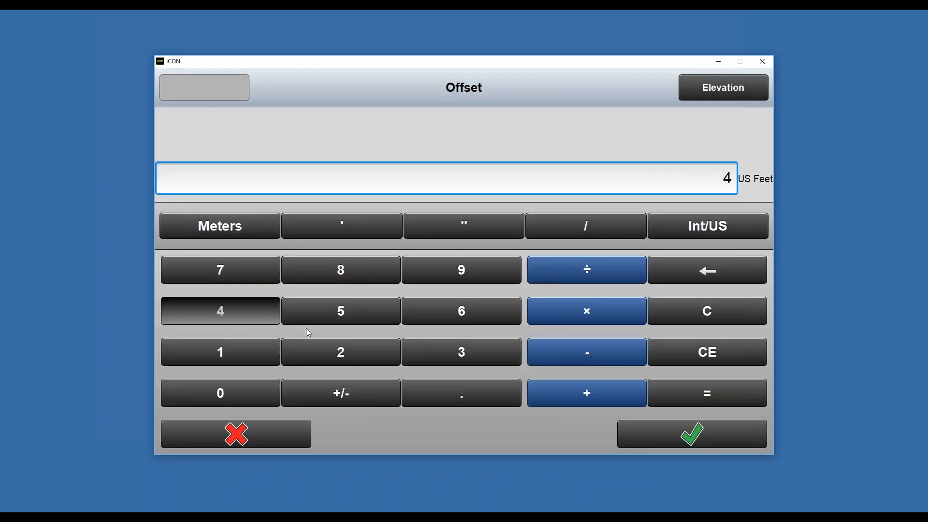
pyautogui.click(694, 430)
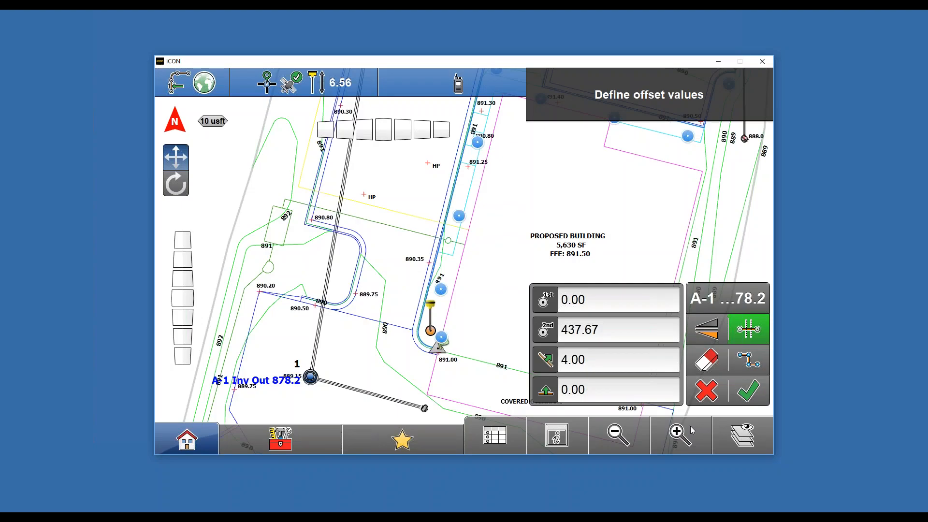
# - Confirm the divide and offset points and store them in a new stakeout point list named New List 1
pyautogui.click(748, 396)
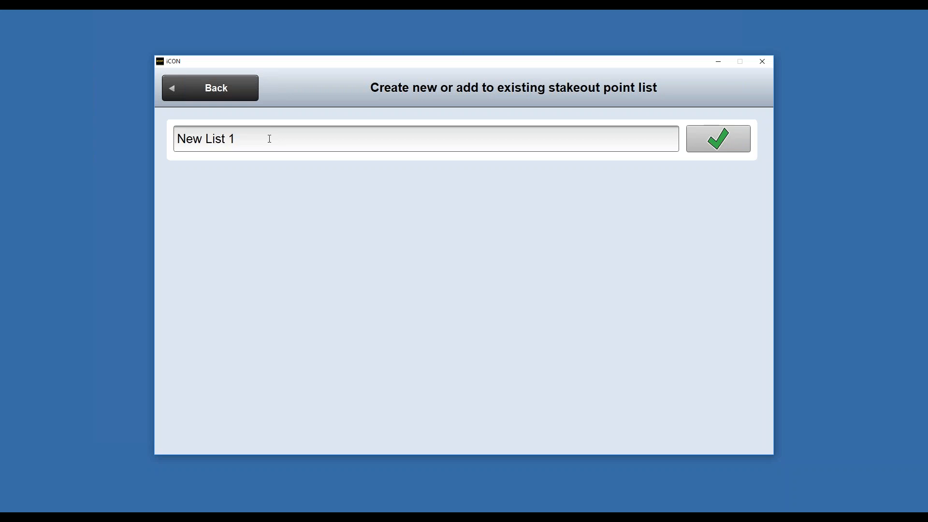
pyautogui.click(231, 99)
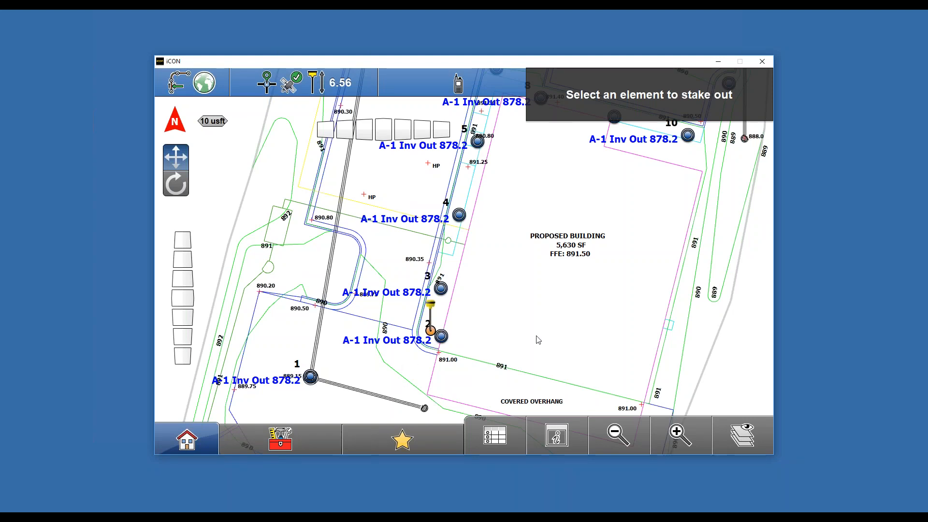
# - Select offset point 2 on the curb and start staking it out
pyautogui.click(677, 443)
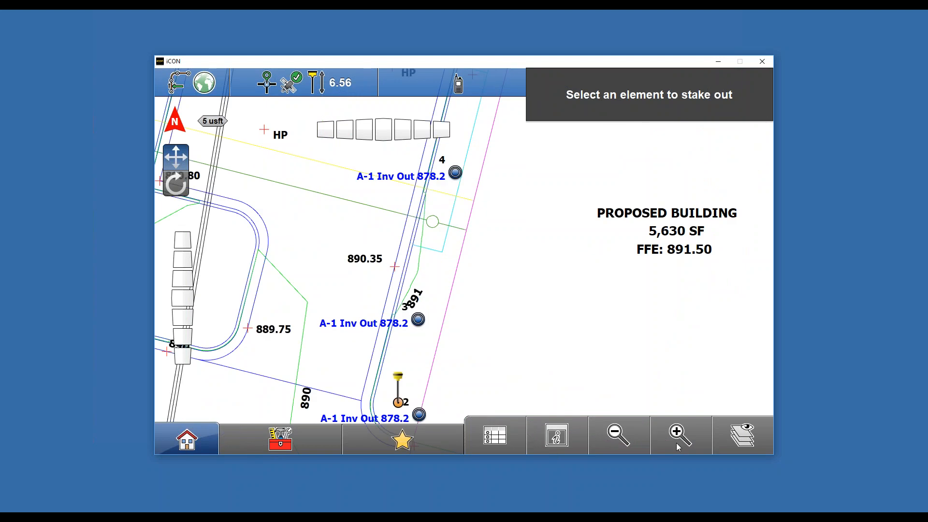
pyautogui.moveTo(494, 359); pyautogui.dragTo(485, 260)
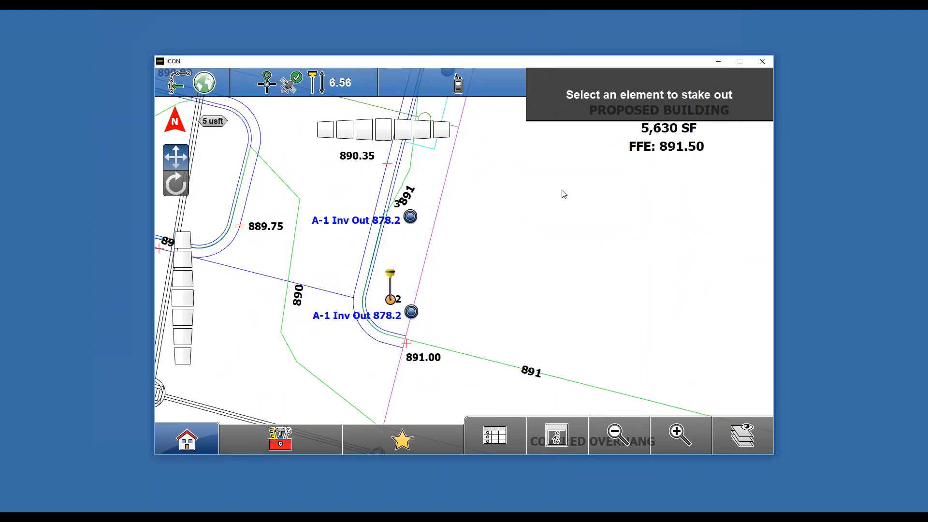
pyautogui.click(411, 313)
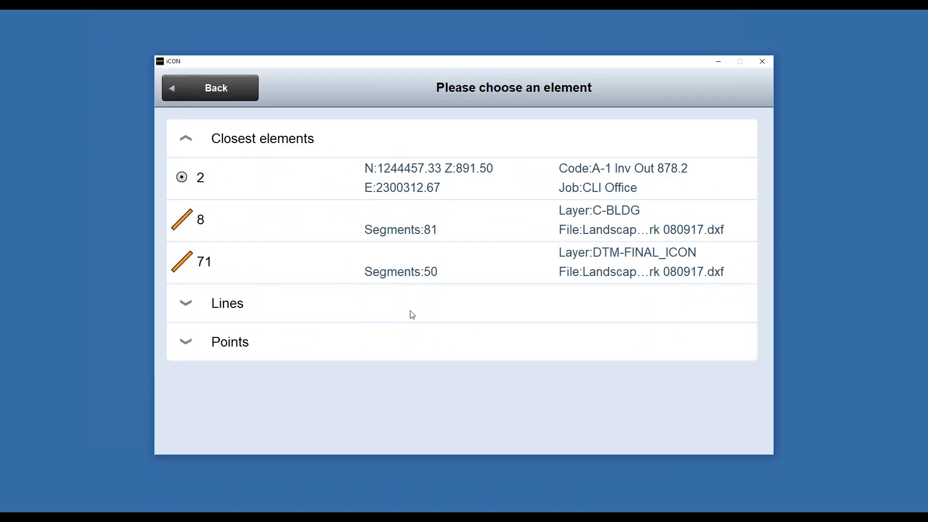
pyautogui.click(520, 171)
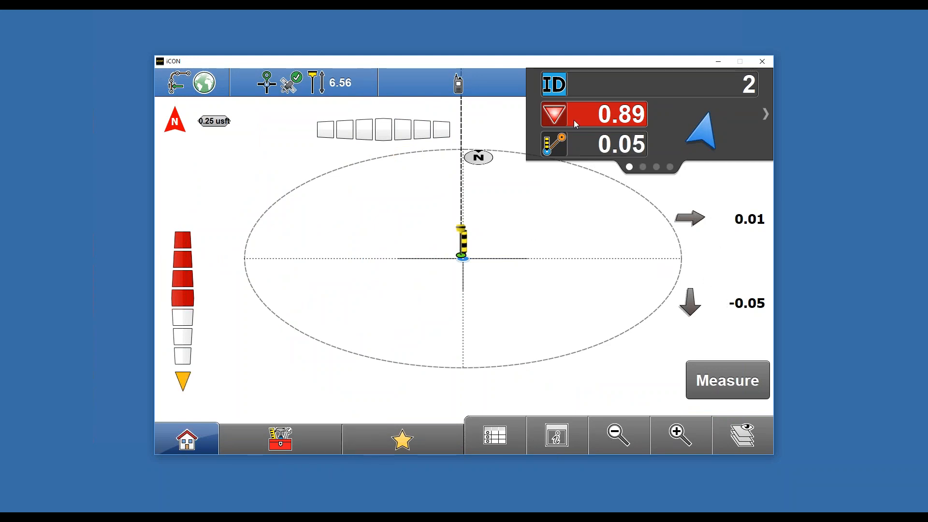
# - Leave the point stakeout and turn on point display for the LandscapeDesign Linework 080917.dxf file
pyautogui.click(522, 265)
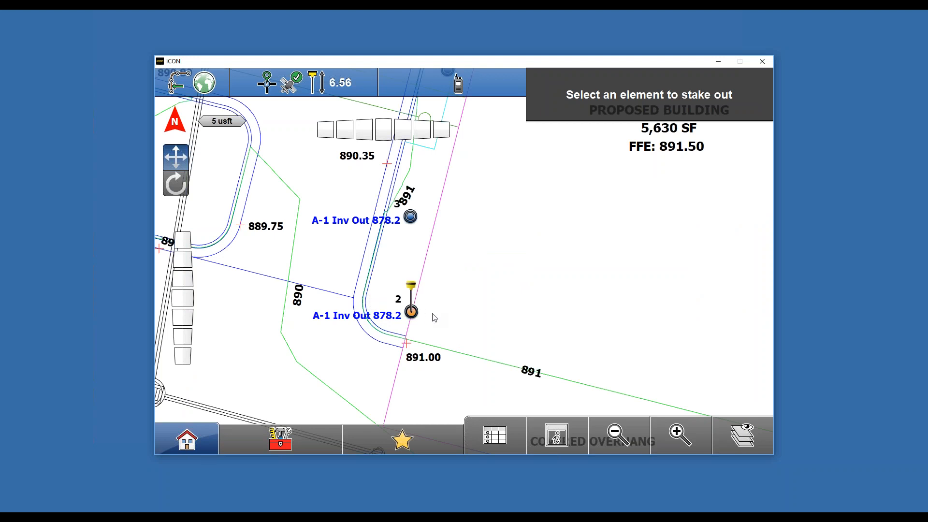
pyautogui.click(750, 446)
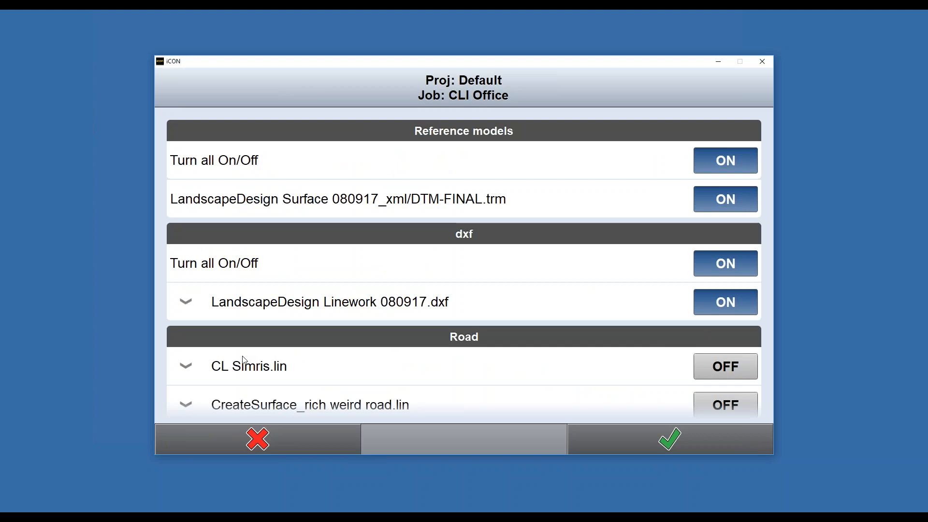
pyautogui.click(207, 300)
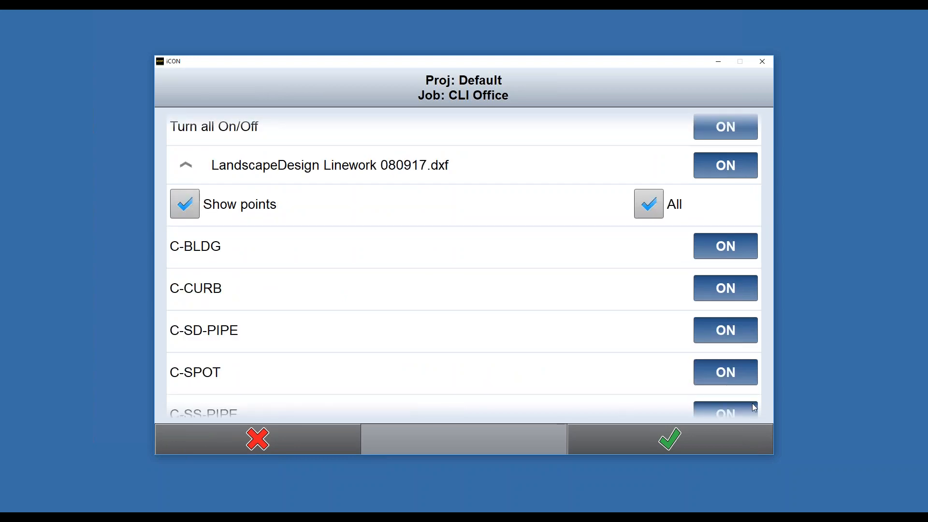
pyautogui.click(687, 438)
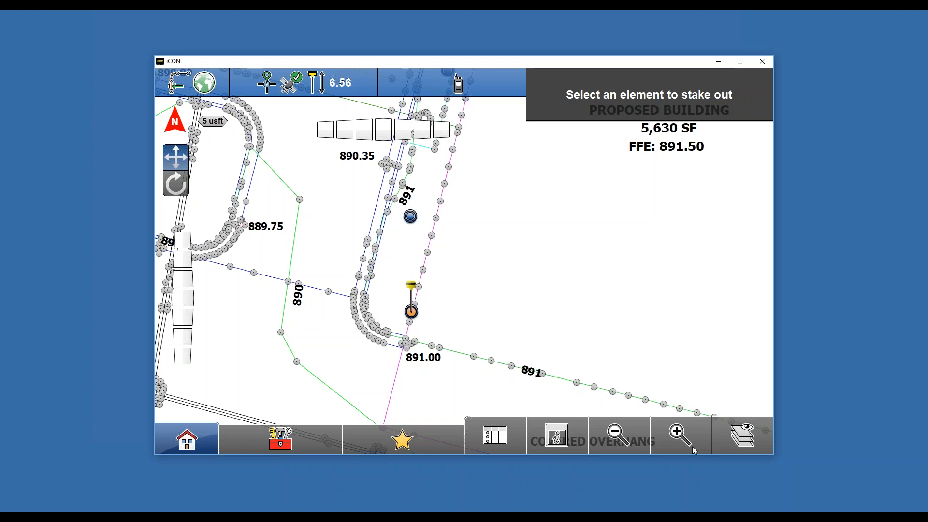
# - Turn off point display for the linework file again
pyautogui.click(618, 435)
pyautogui.click(618, 435)
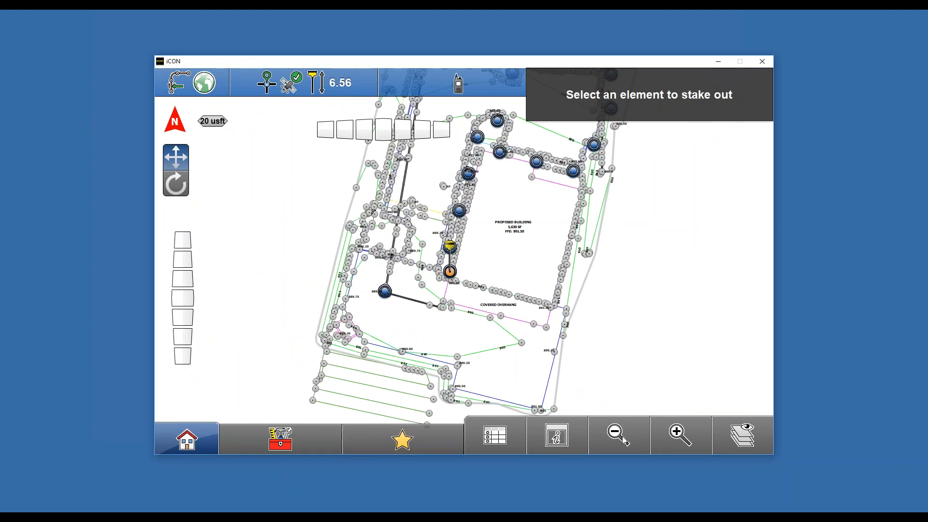
pyautogui.click(749, 434)
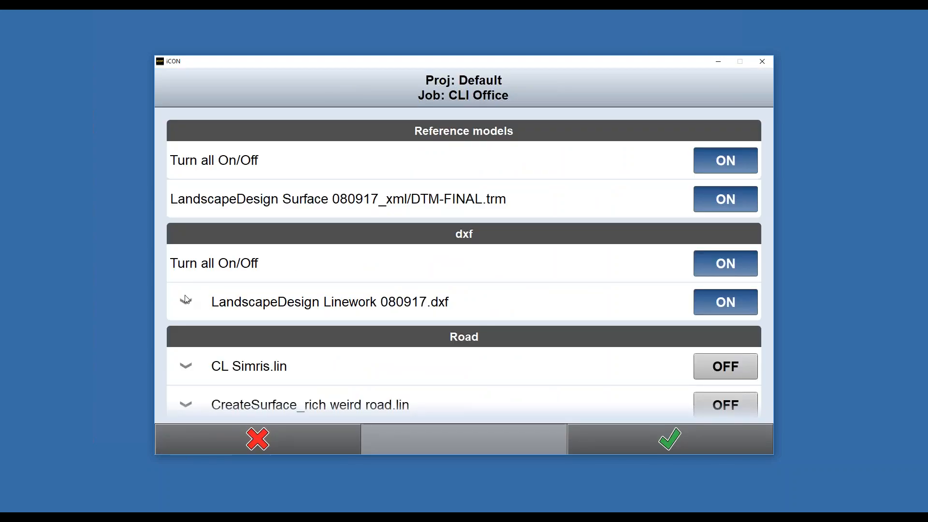
pyautogui.click(196, 307)
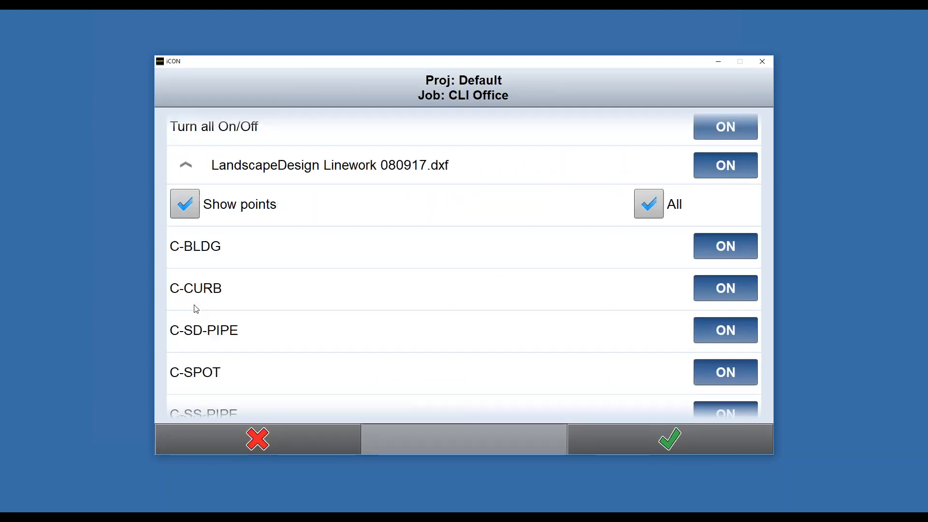
pyautogui.click(670, 439)
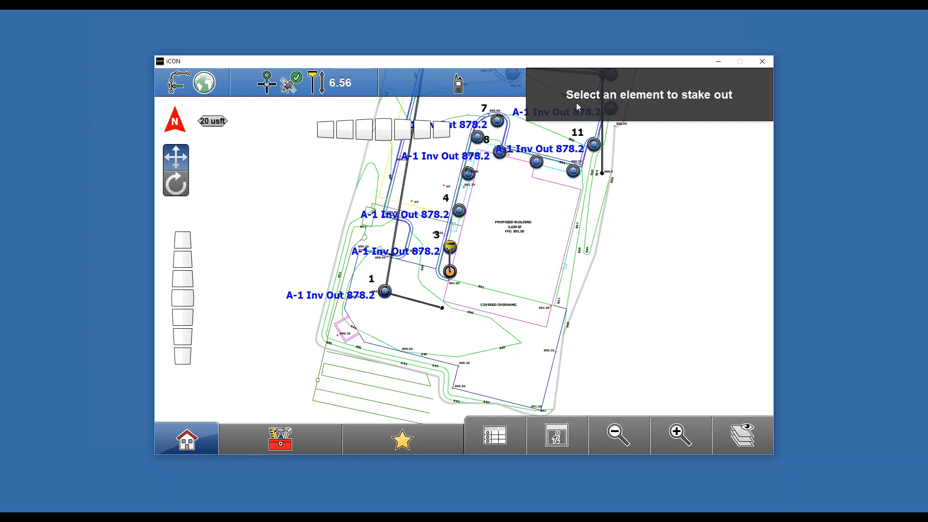
# - Turn off all linework layers except C-CURB
pyautogui.click(741, 440)
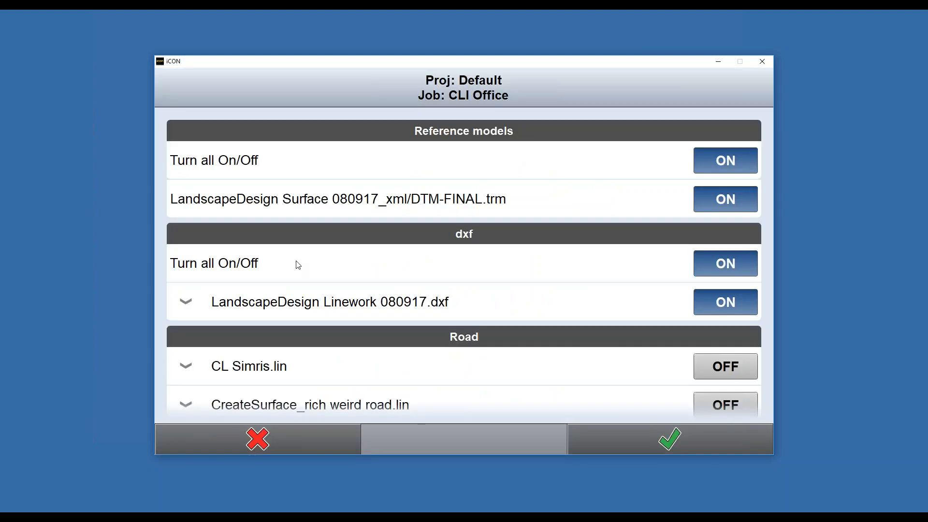
pyautogui.click(186, 301)
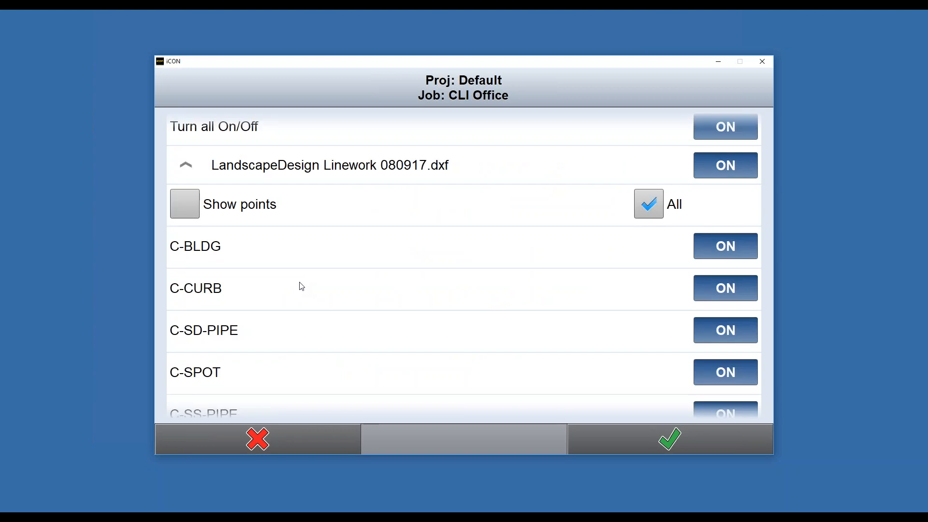
pyautogui.click(661, 208)
pyautogui.click(738, 291)
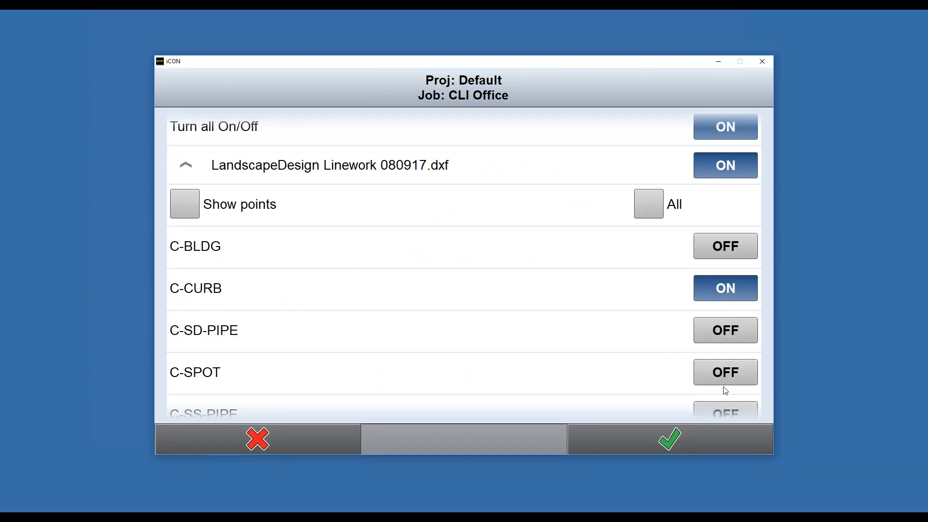
pyautogui.click(718, 442)
# - Turn all layers of the linework file back on
pyautogui.moveTo(526, 265); pyautogui.dragTo(468, 346)
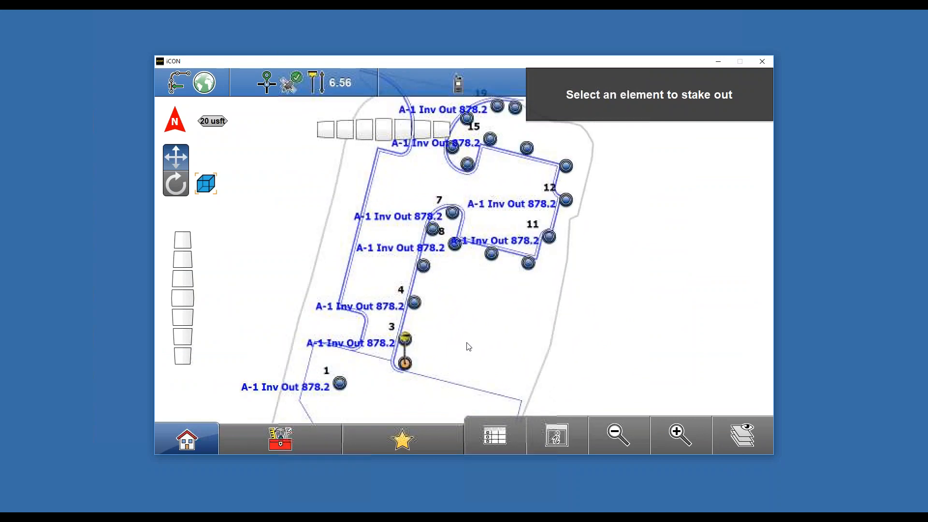
pyautogui.click(741, 436)
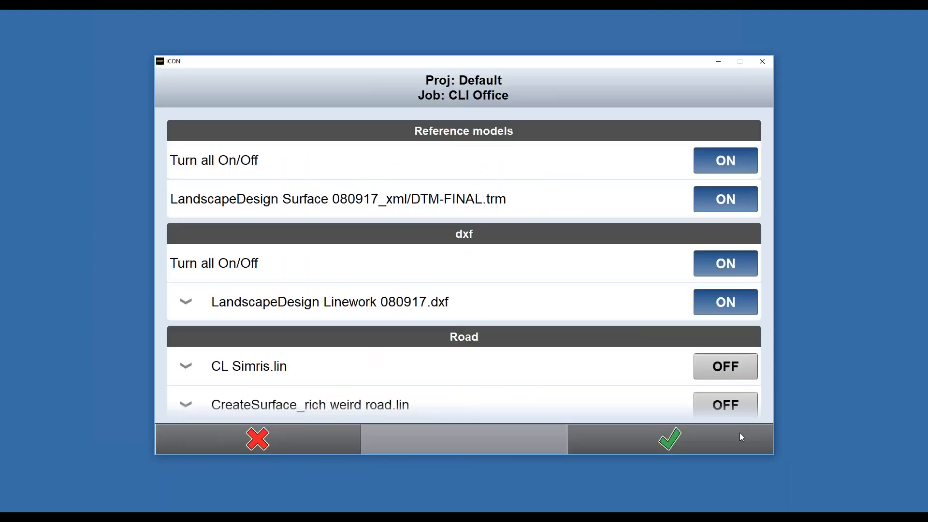
pyautogui.click(226, 298)
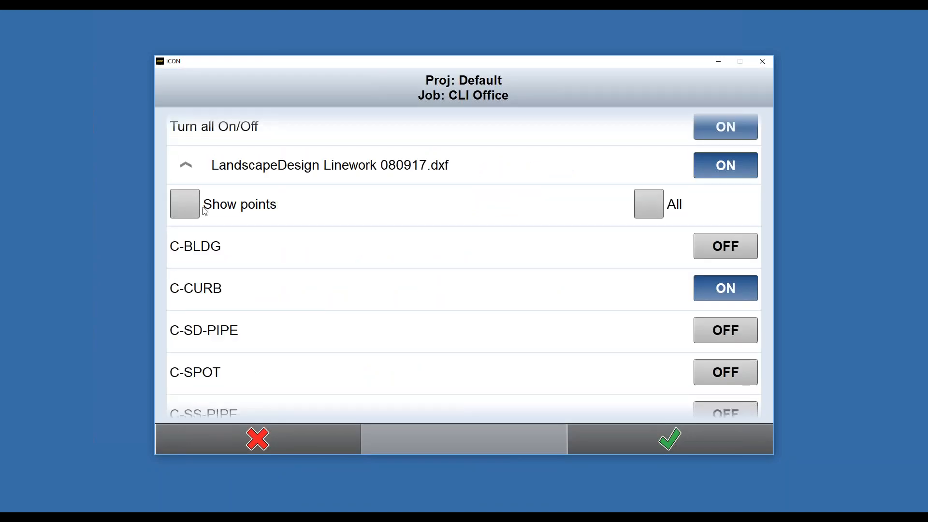
pyautogui.click(196, 195)
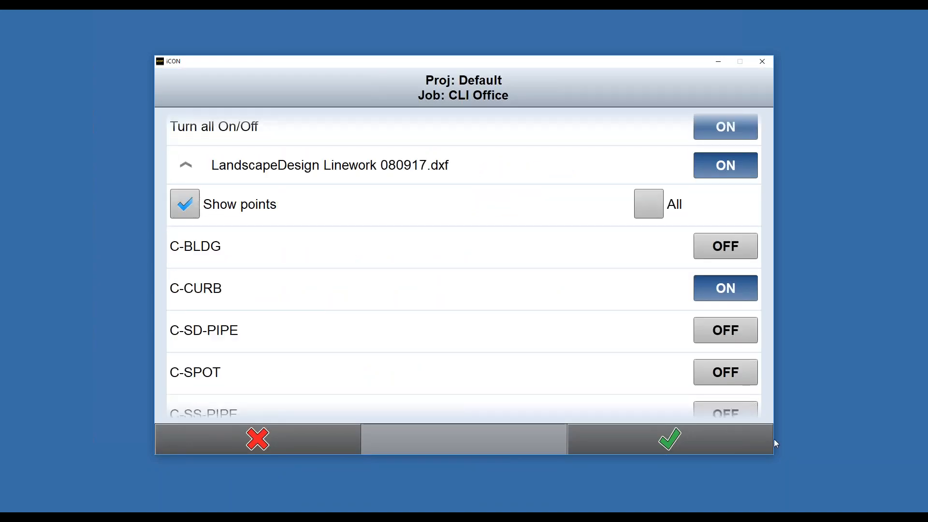
pyautogui.click(184, 209)
pyautogui.click(646, 207)
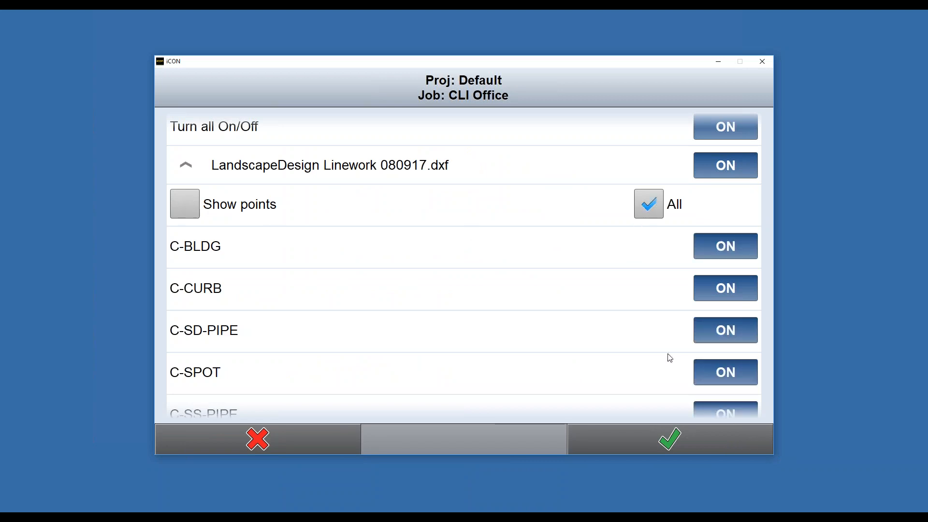
pyautogui.click(699, 441)
# - Switch from Stakeout to the Cut & Fill application
pyautogui.moveTo(461, 294); pyautogui.dragTo(452, 268)
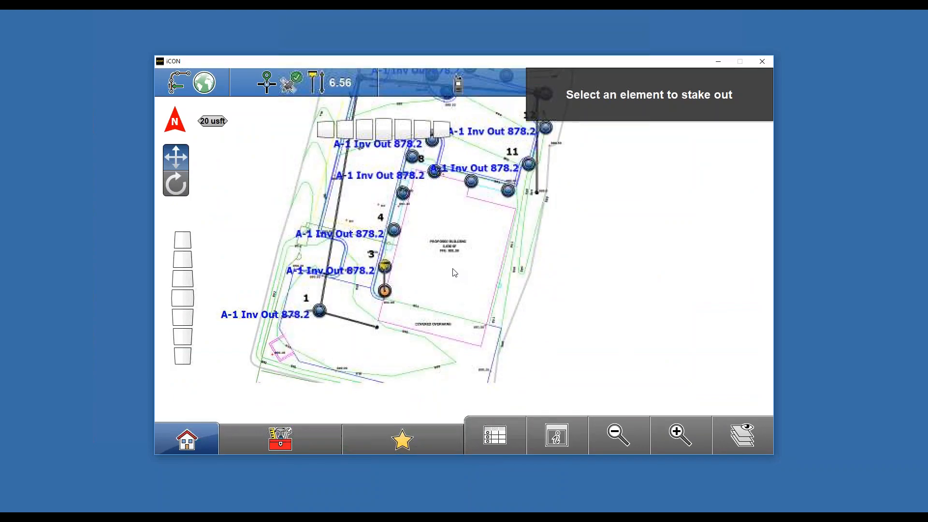
pyautogui.click(298, 432)
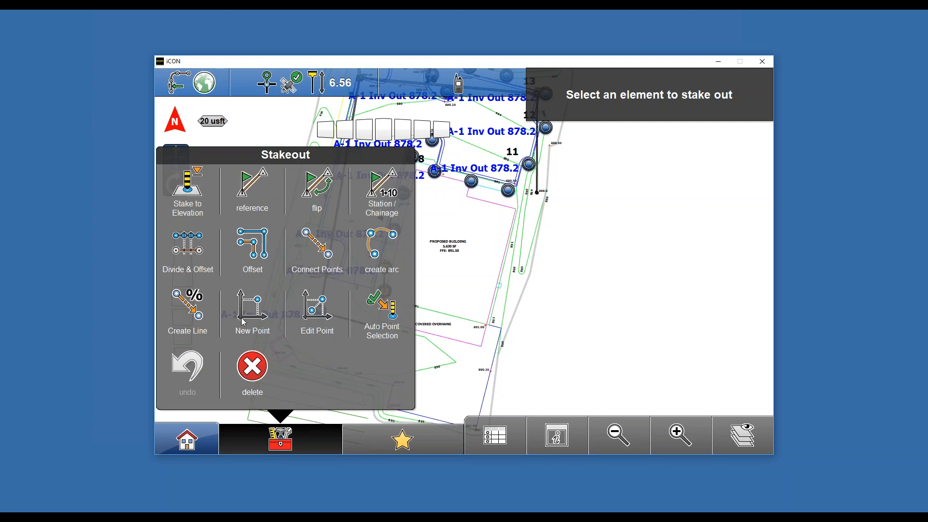
pyautogui.click(214, 186)
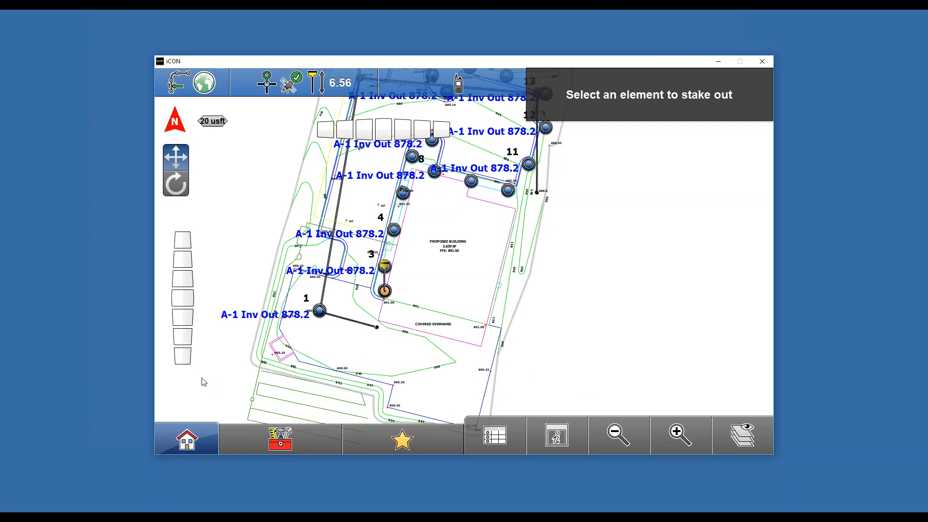
pyautogui.click(187, 441)
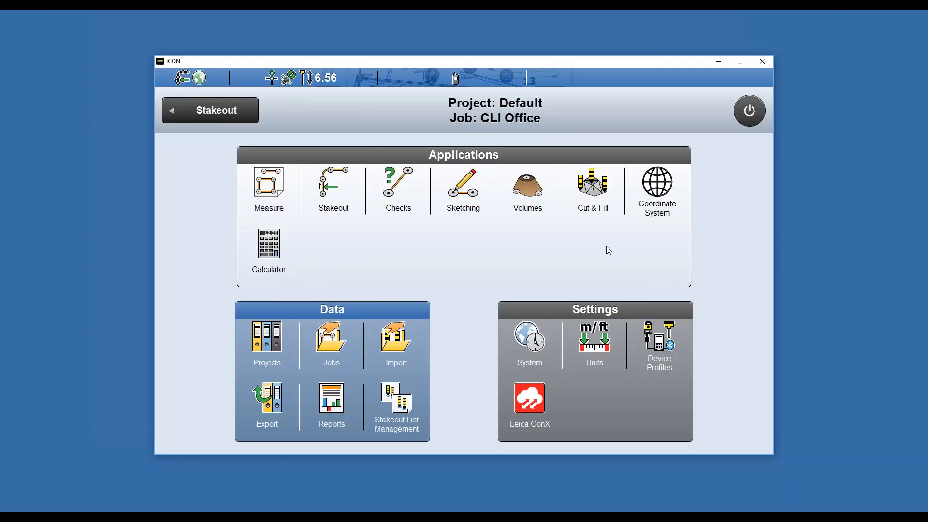
pyautogui.click(581, 190)
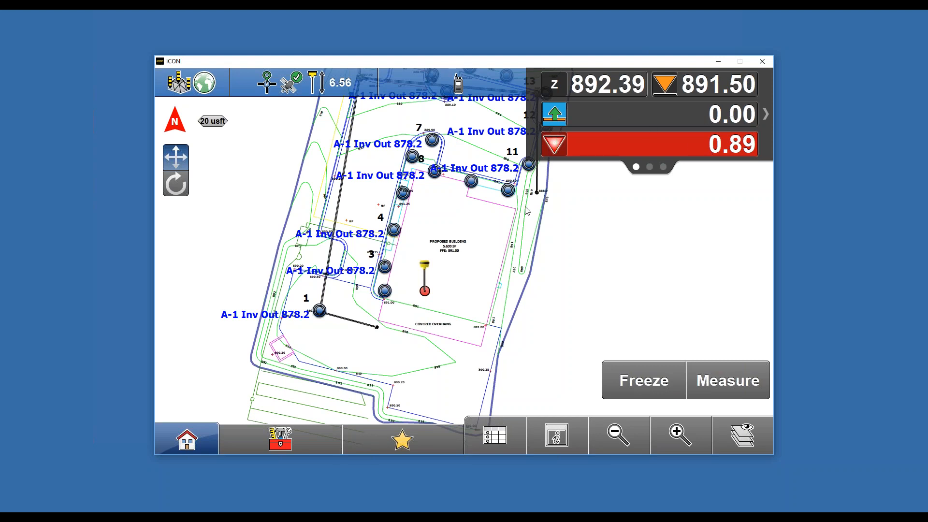
# - Set the Cut & Fill surface offset to -8 inches
pyautogui.click(293, 446)
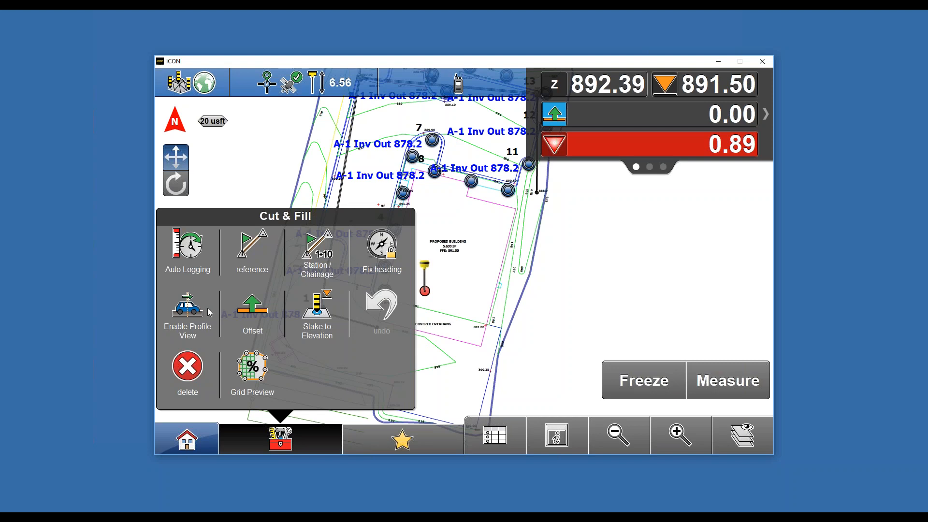
pyautogui.click(253, 305)
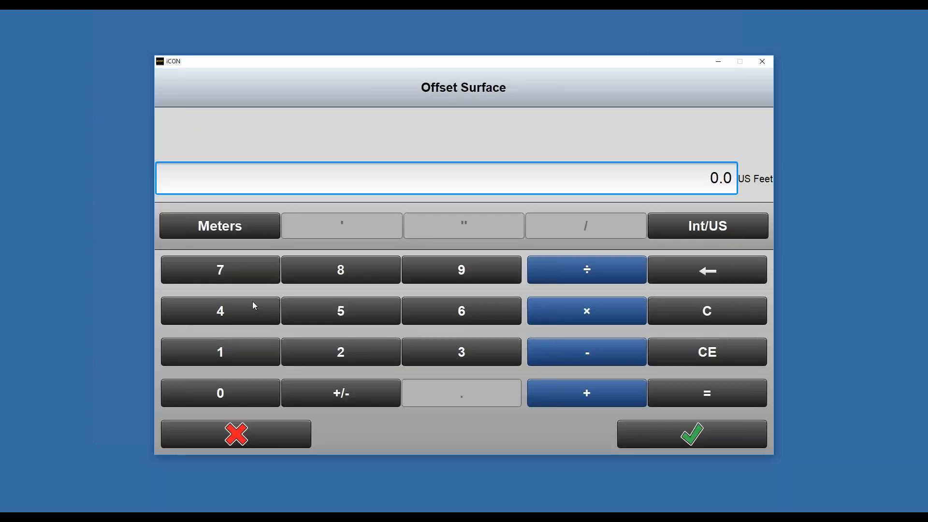
pyautogui.click(332, 273)
pyautogui.click(455, 226)
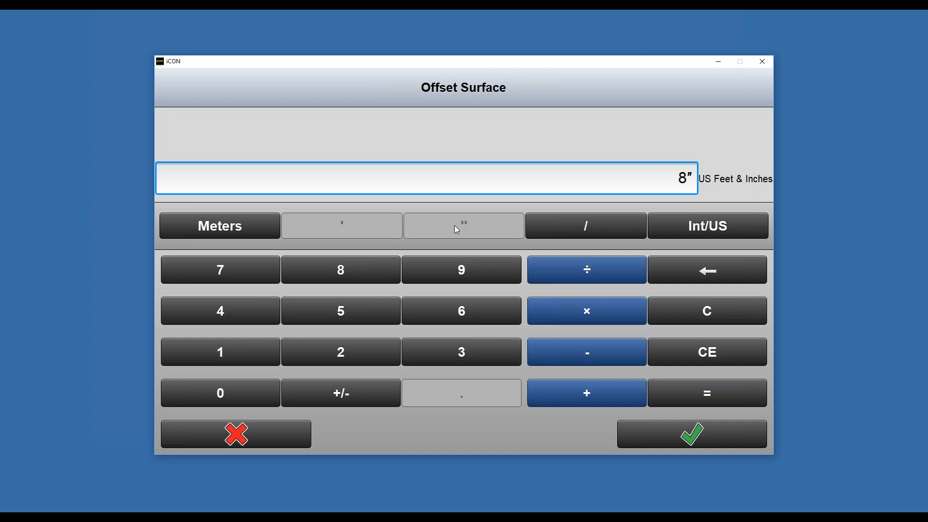
pyautogui.click(346, 395)
pyautogui.click(689, 436)
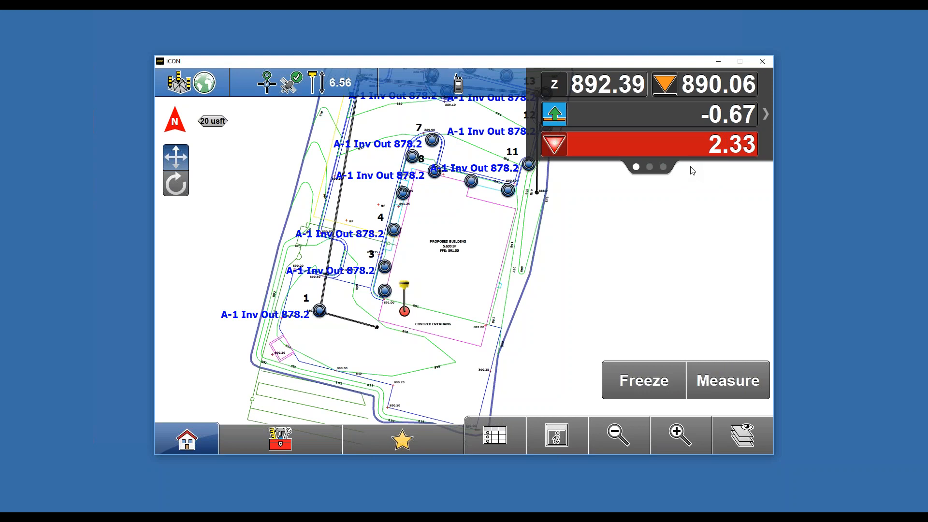
# - Freeze the current cut and fill reading, then unfreeze it
pyautogui.click(624, 385)
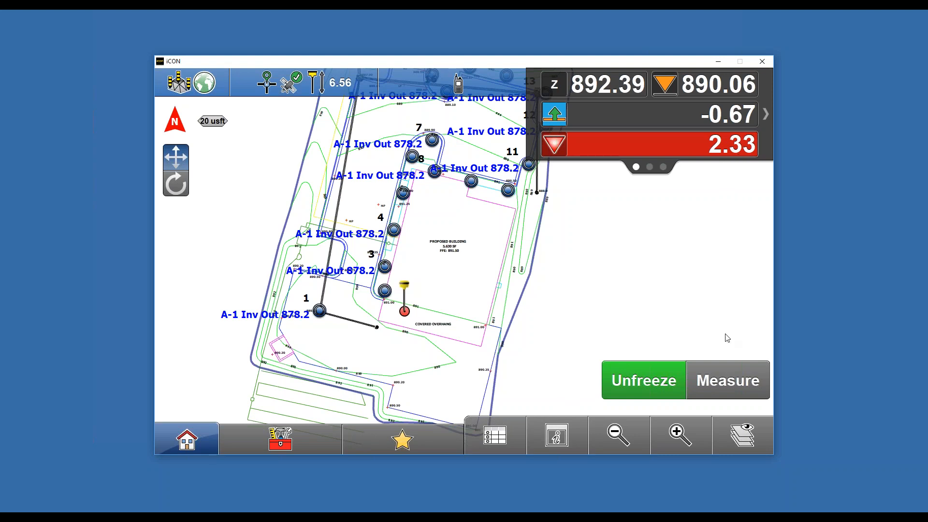
pyautogui.click(655, 378)
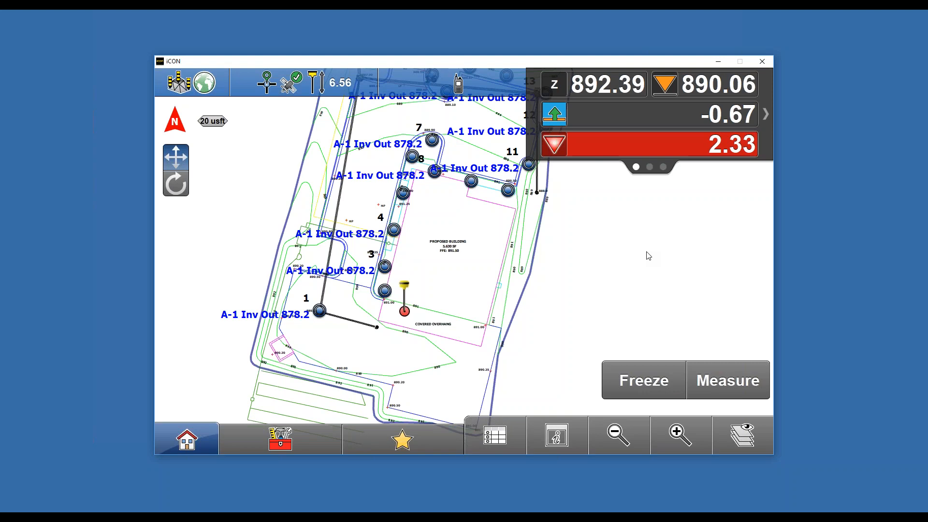
# - Reset the surface offset to 0 US feet
pyautogui.click(281, 440)
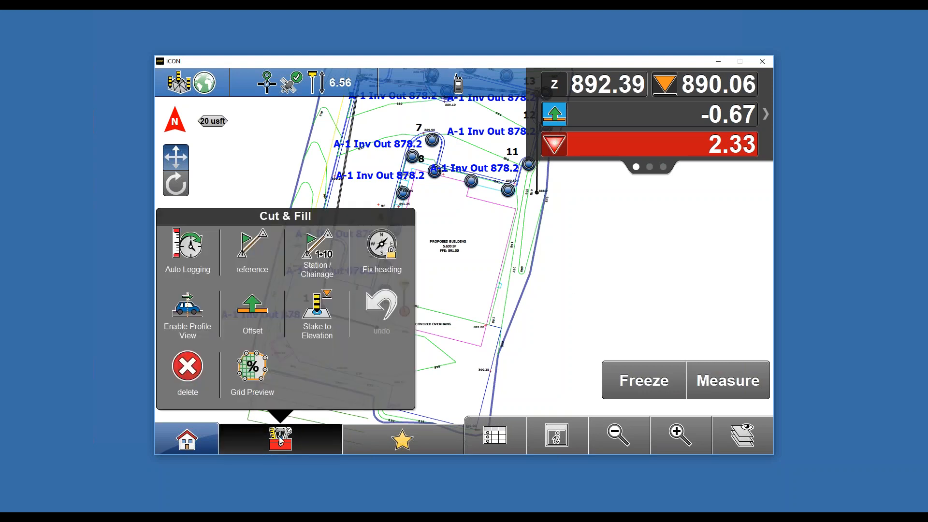
pyautogui.click(247, 320)
pyautogui.click(250, 392)
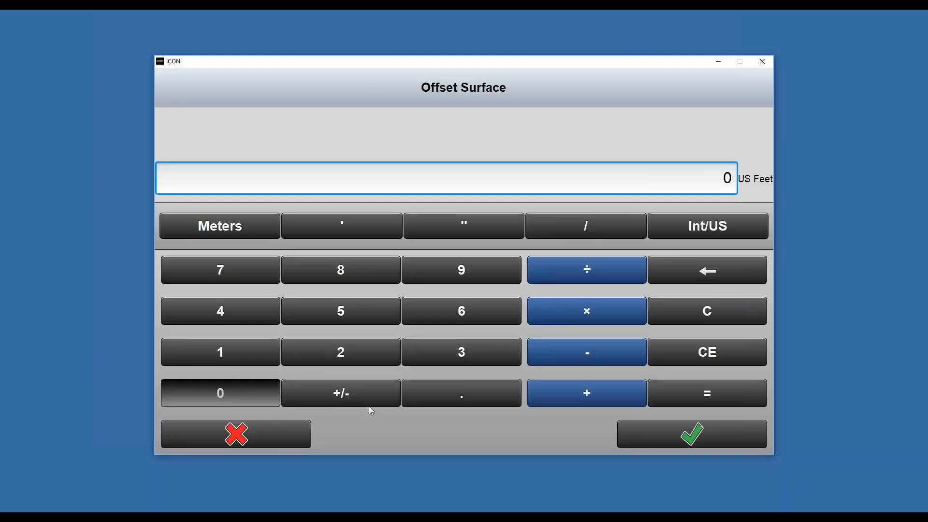
pyautogui.click(701, 437)
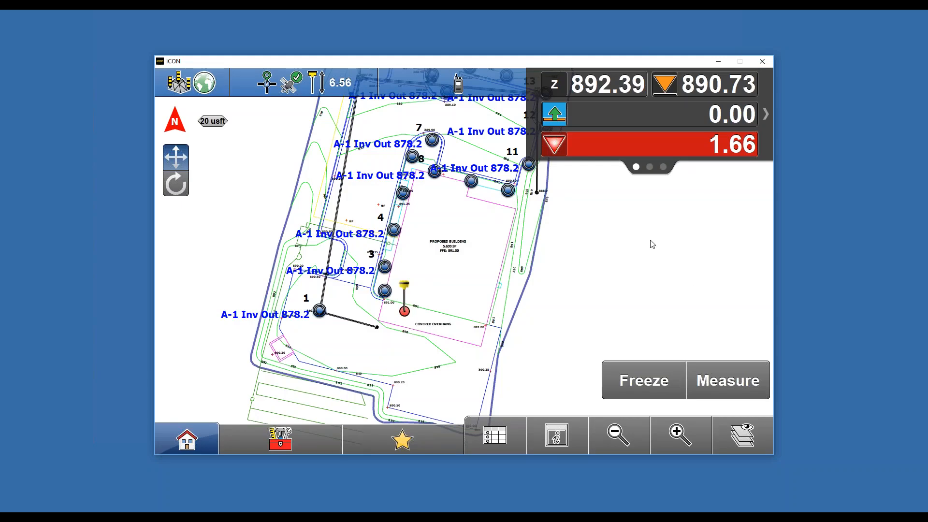
# - Turn on Auto Logging in Cut & Fill and set the logging mode to Horiz Distance and/or Elevation
pyautogui.click(311, 433)
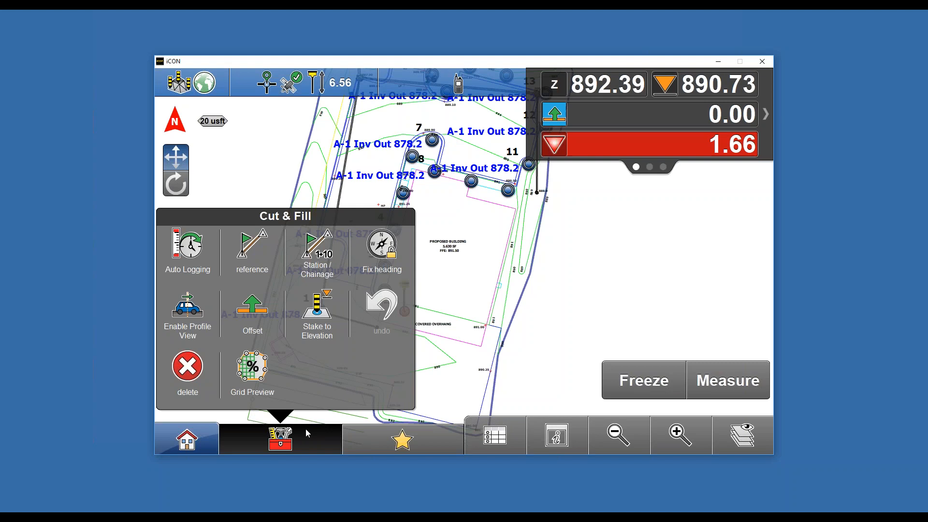
pyautogui.click(200, 257)
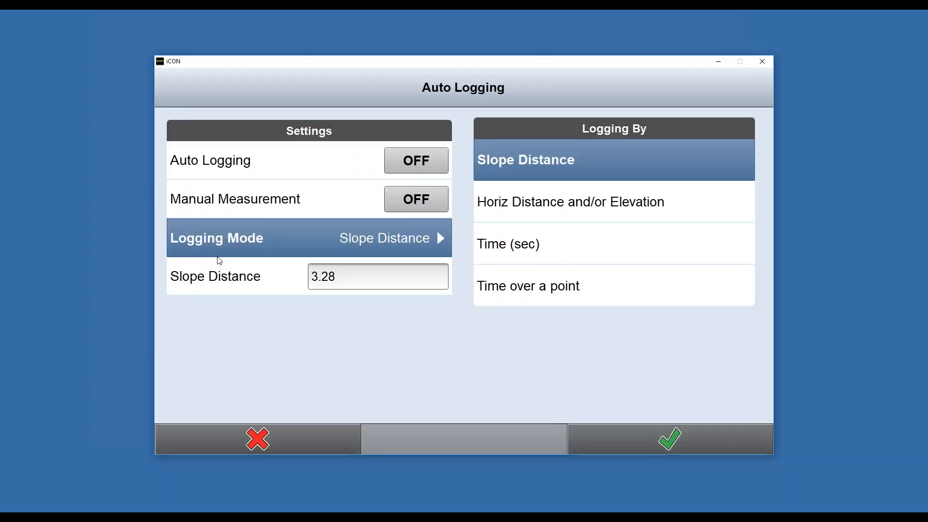
pyautogui.click(420, 161)
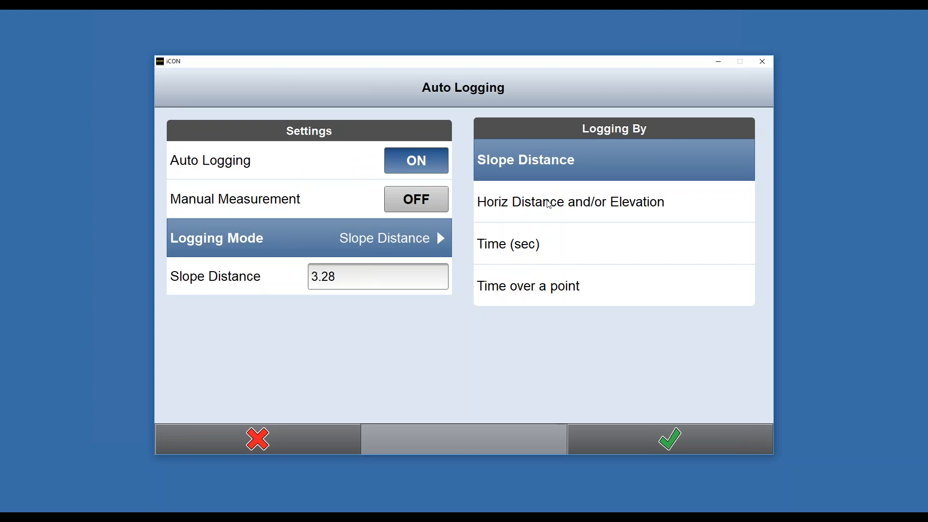
pyautogui.click(613, 211)
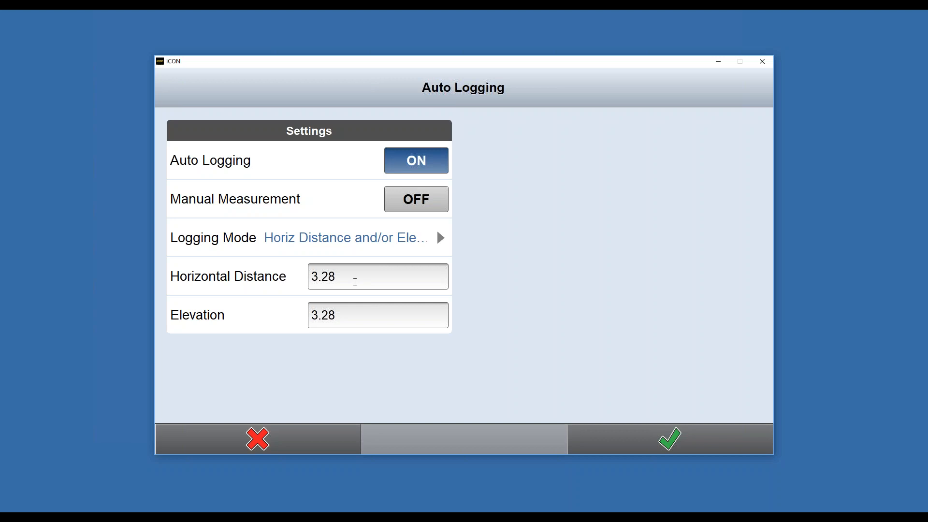
# - Set the auto-logging horizontal distance to 10.00 and the elevation to 1.00, and apply the settings
pyautogui.click(356, 277)
pyautogui.click(237, 356)
pyautogui.click(261, 393)
pyautogui.click(698, 424)
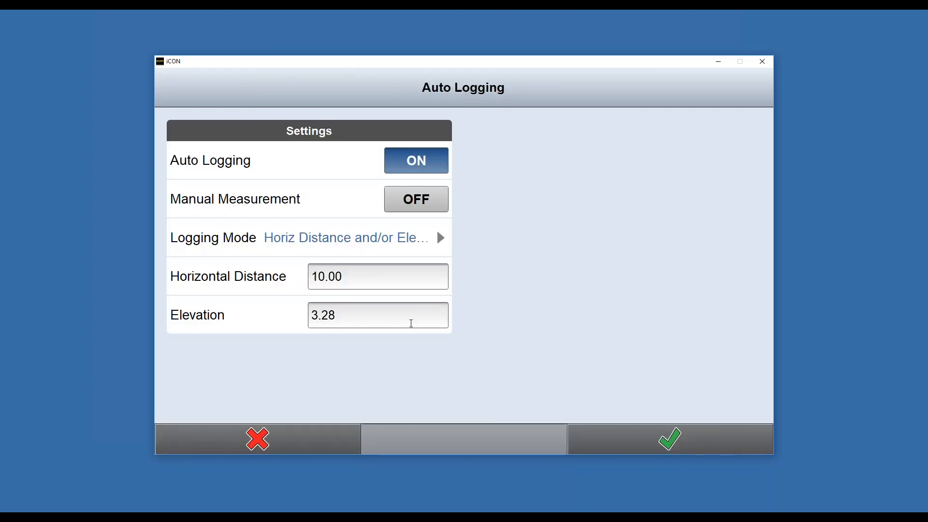
pyautogui.click(384, 320)
pyautogui.click(221, 362)
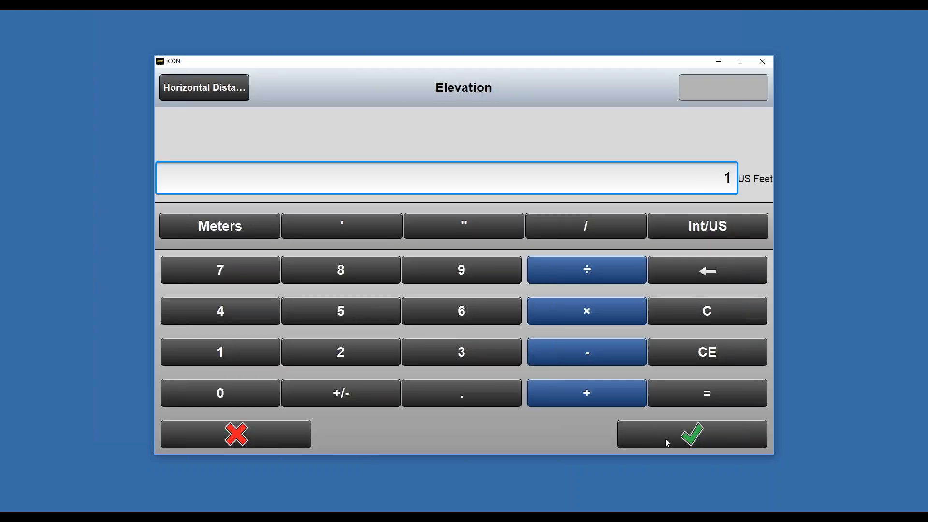
pyautogui.click(645, 433)
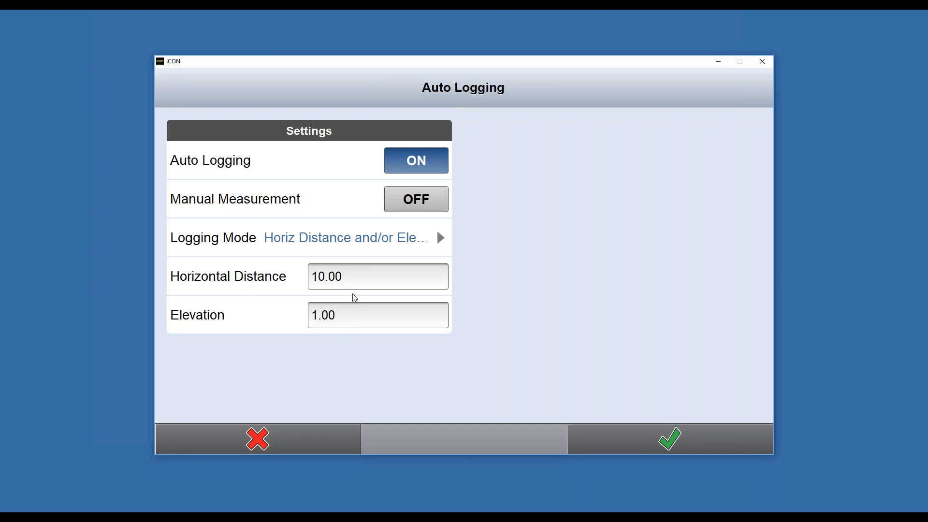
pyautogui.click(703, 440)
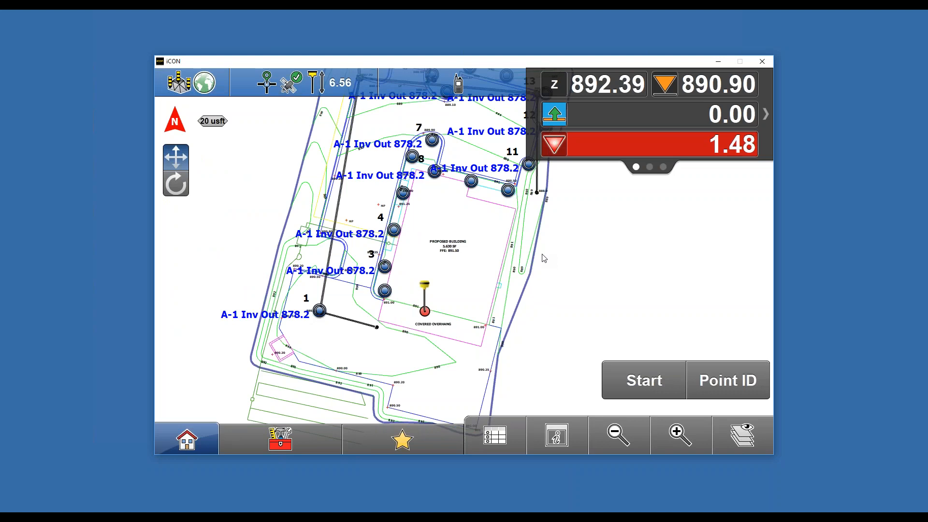
# - Start auto logging points along the walk, then pause it
pyautogui.click(661, 374)
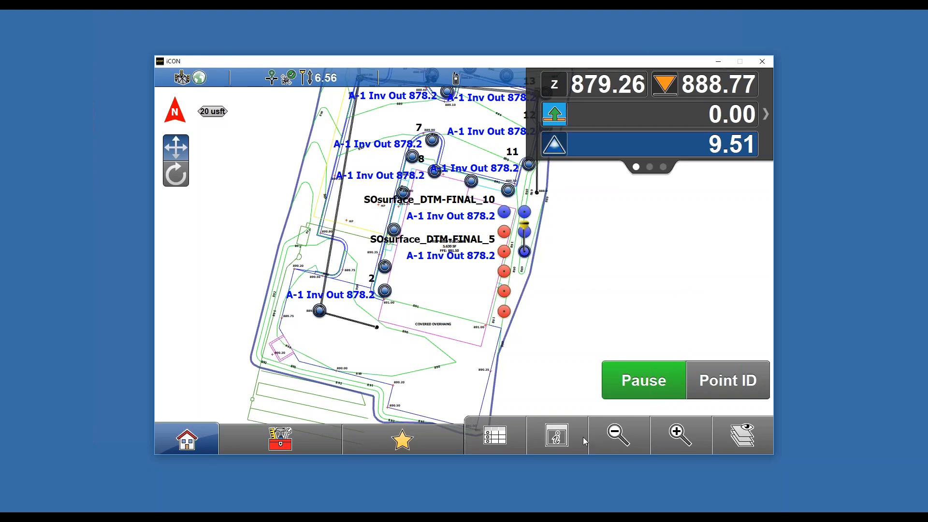
pyautogui.click(639, 386)
# - Turn Auto Logging off and apply the change
pyautogui.click(302, 433)
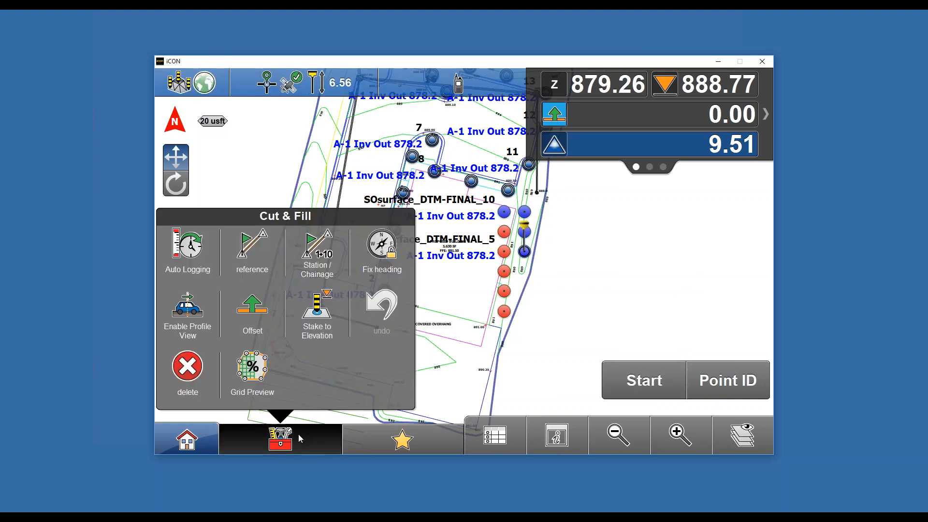
pyautogui.click(170, 248)
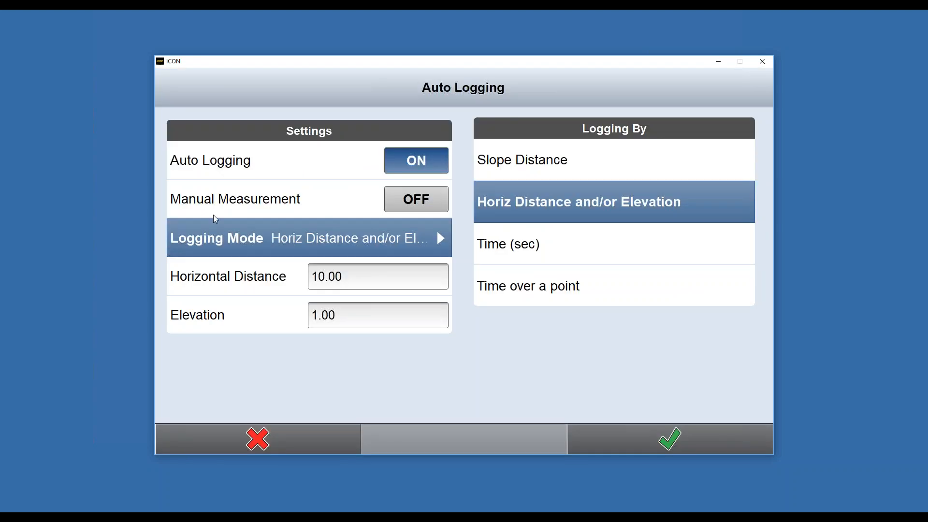
pyautogui.click(426, 149)
pyautogui.click(744, 431)
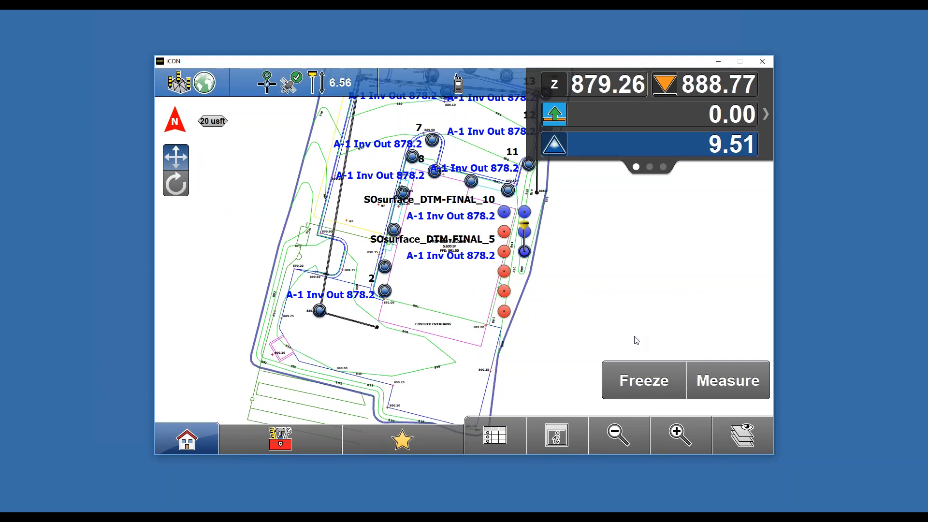
# - Change the position icon type to Vehicle in Vehicle Settings and apply it
pyautogui.click(556, 436)
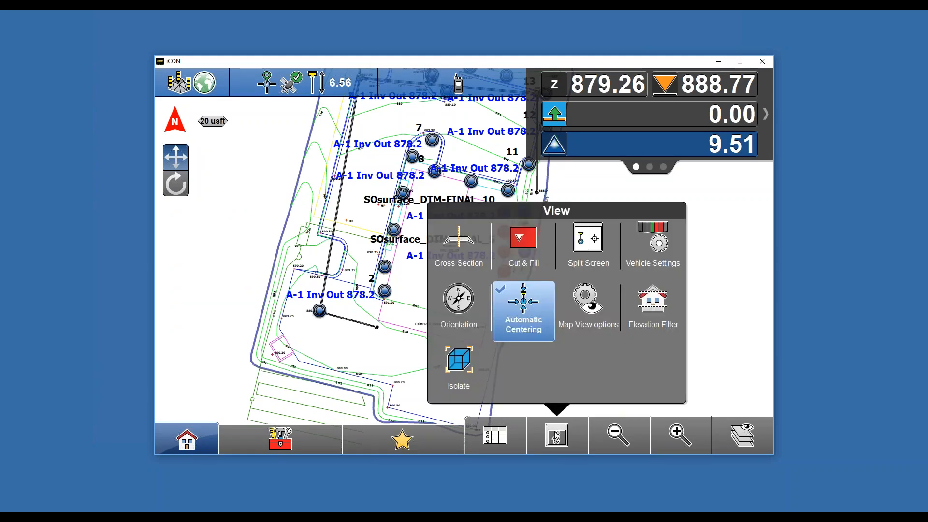
pyautogui.click(652, 245)
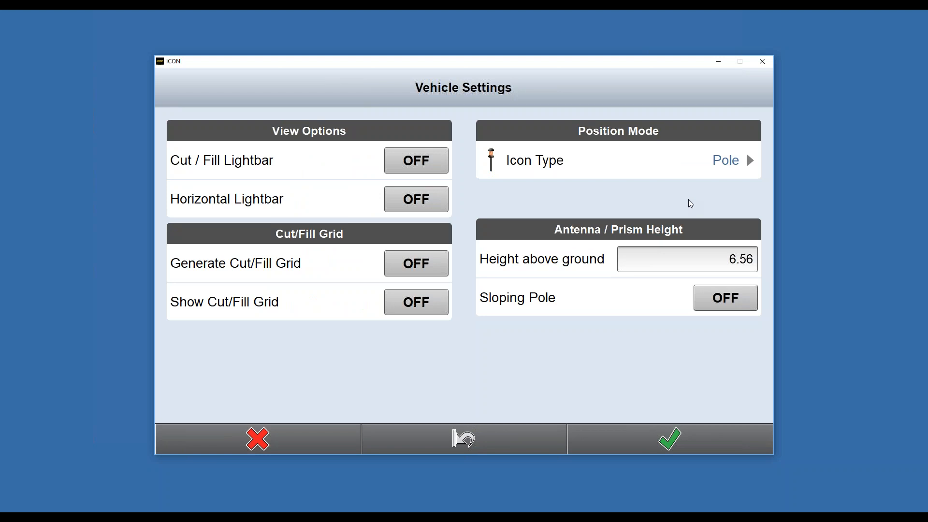
pyautogui.click(716, 162)
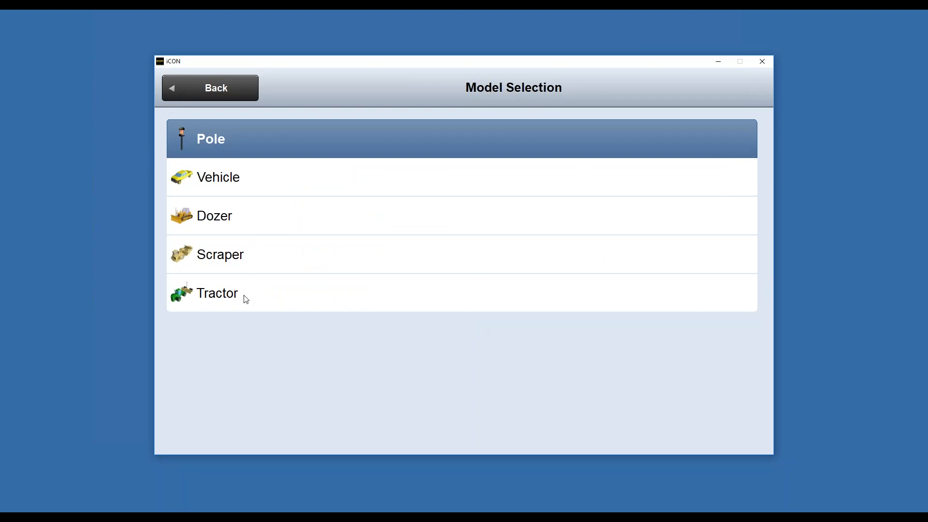
pyautogui.click(236, 180)
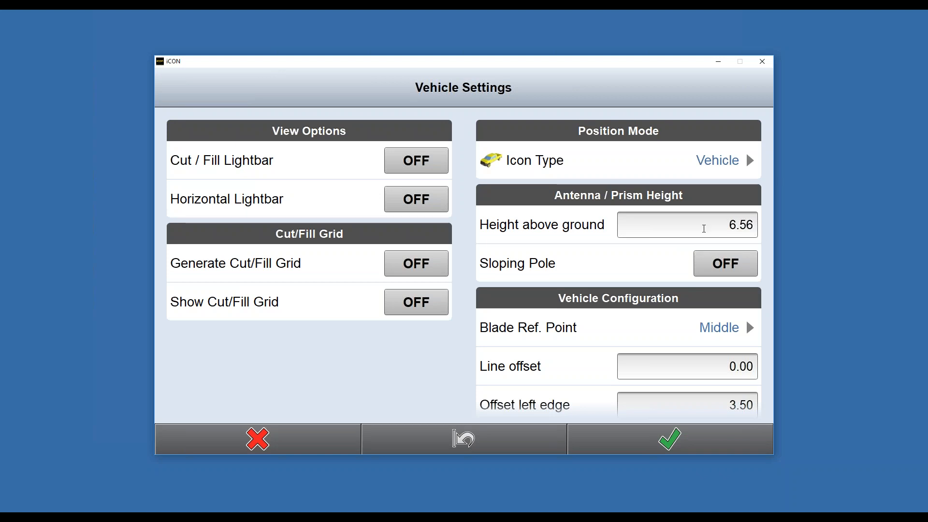
pyautogui.scroll(-2, 697, 239)
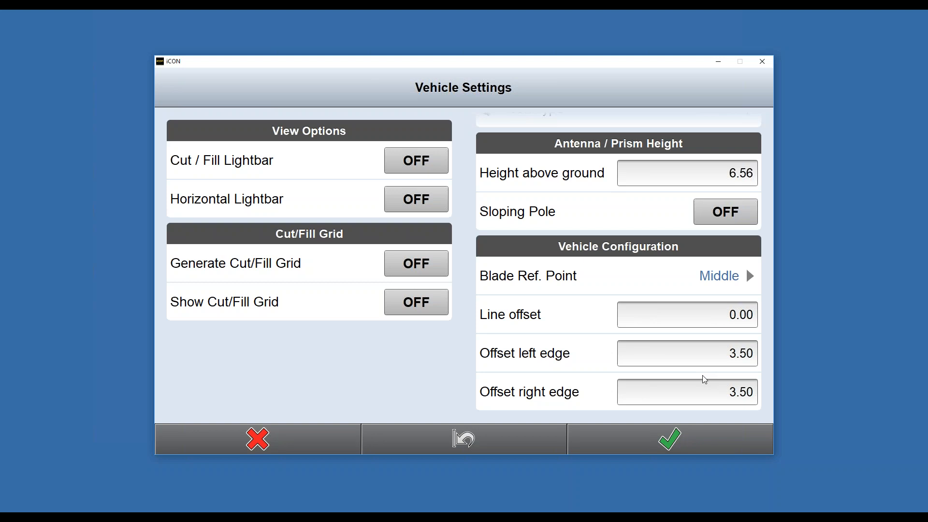
pyautogui.click(688, 437)
pyautogui.click(679, 433)
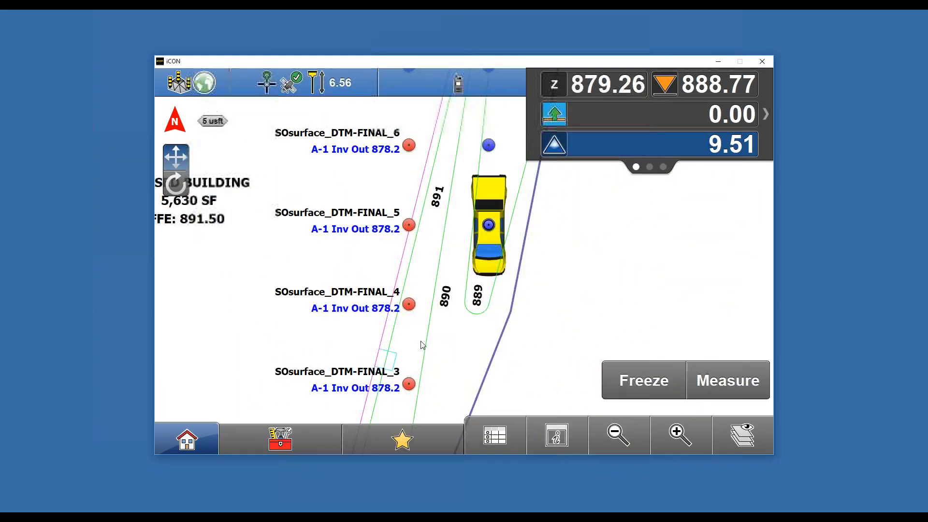
# - Split the screen into two views using the middle two-view layout
pyautogui.click(633, 435)
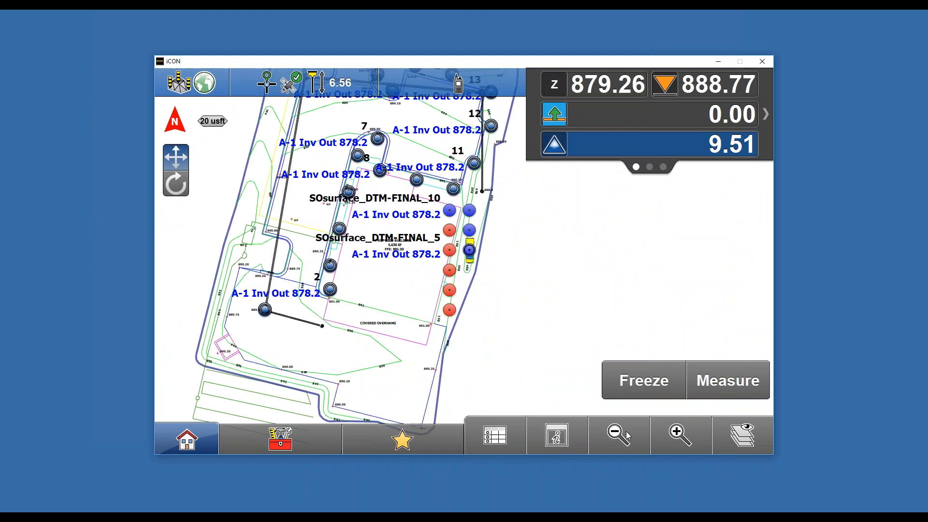
pyautogui.click(549, 441)
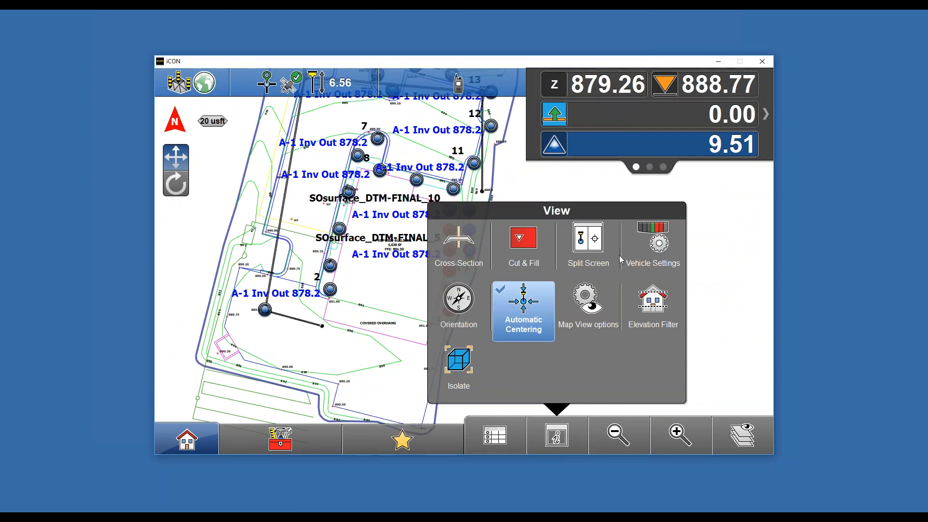
pyautogui.click(598, 247)
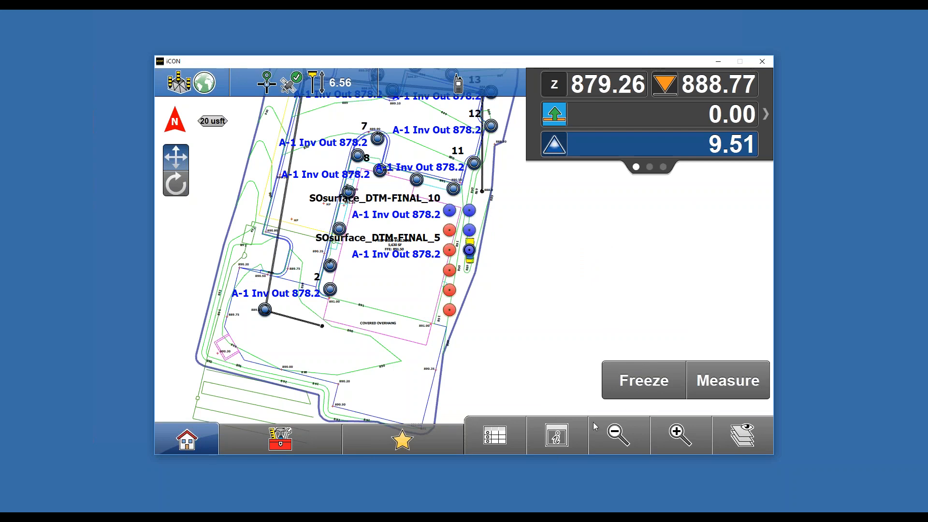
pyautogui.click(569, 427)
pyautogui.click(579, 250)
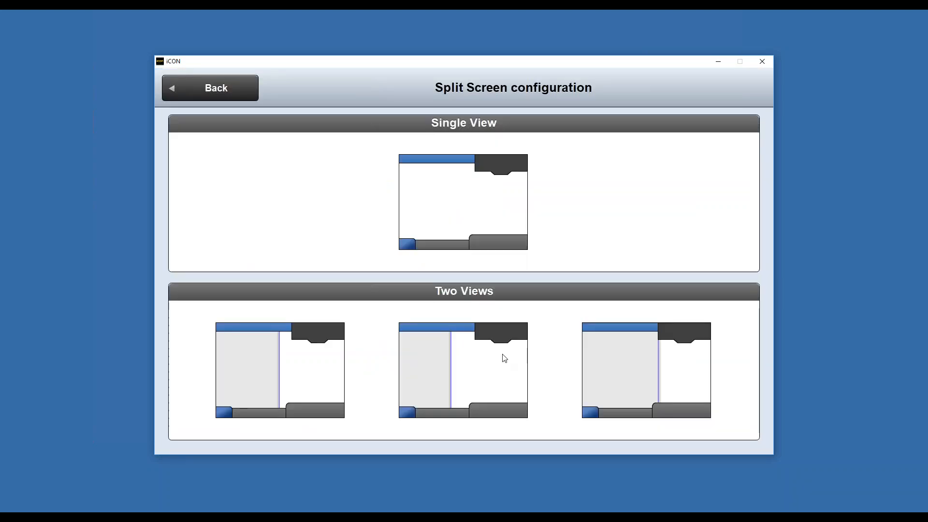
pyautogui.click(484, 379)
pyautogui.click(273, 298)
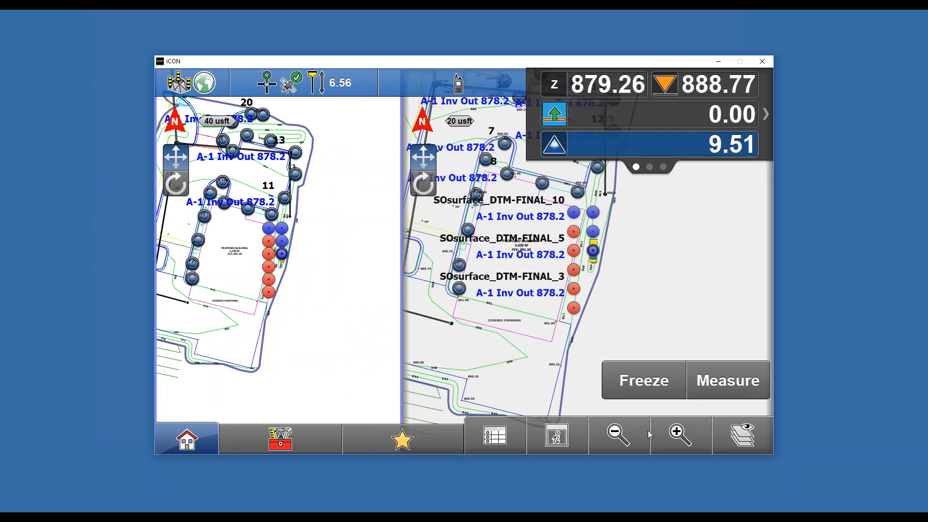
# - Show the cross-section view in the left pane of the split screen
pyautogui.click(557, 435)
pyautogui.click(449, 239)
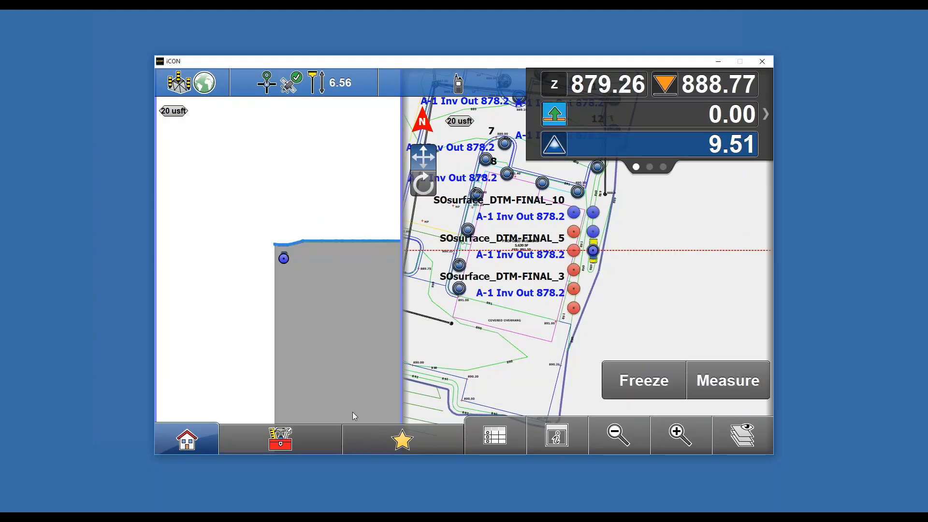
pyautogui.click(690, 443)
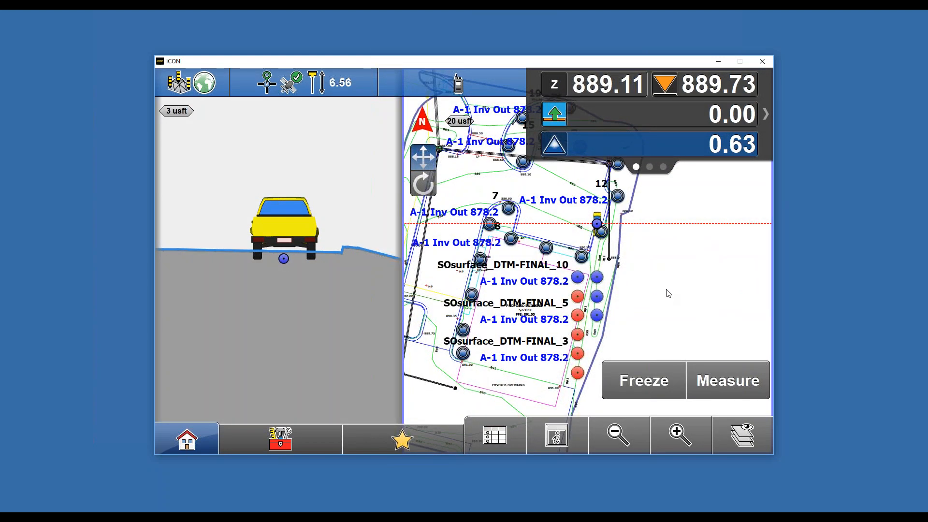
pyautogui.click(630, 430)
pyautogui.click(688, 436)
pyautogui.click(618, 432)
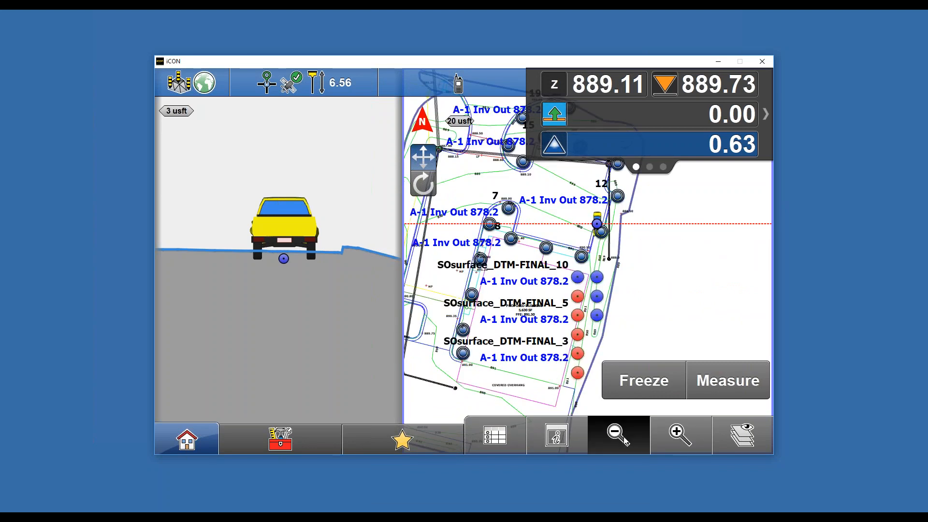
# - Show the large Cut & Fill readout in the right pane, then switch it off again
pyautogui.click(575, 437)
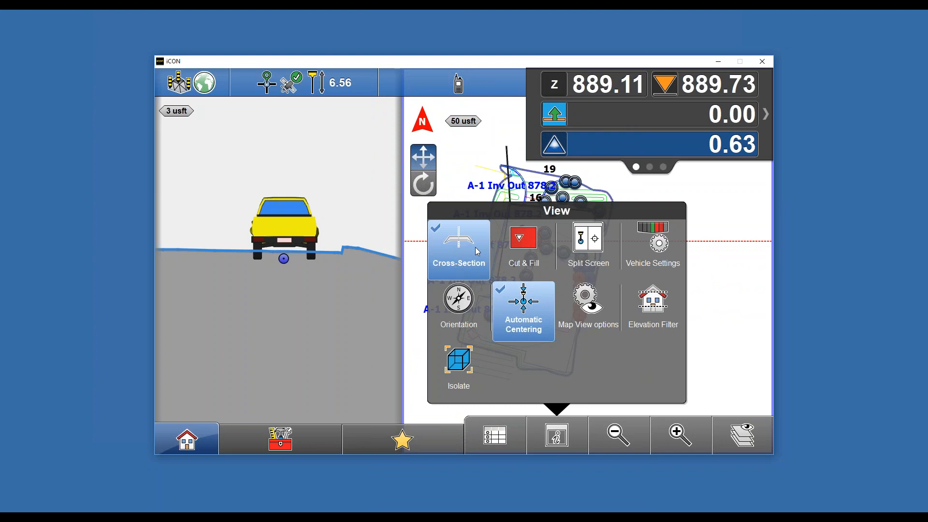
pyautogui.click(550, 435)
pyautogui.click(550, 435)
pyautogui.click(514, 254)
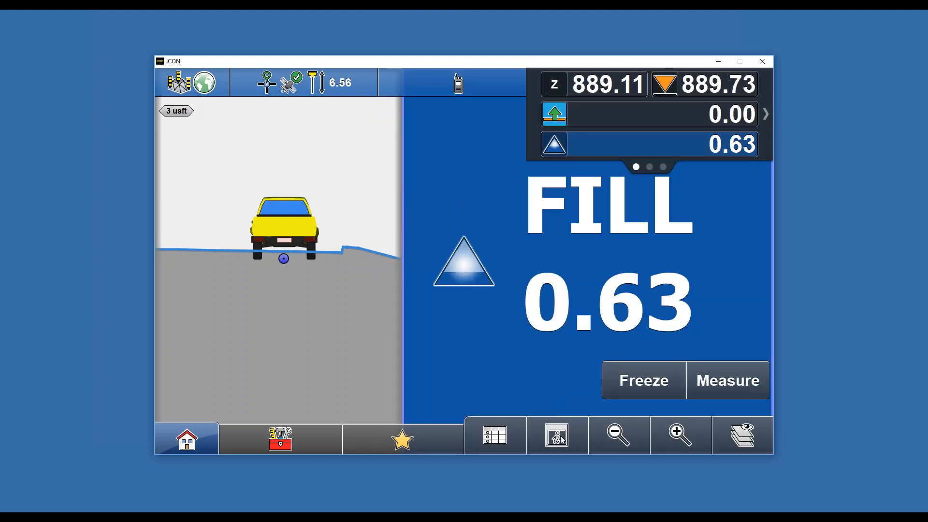
pyautogui.click(560, 437)
pyautogui.click(522, 256)
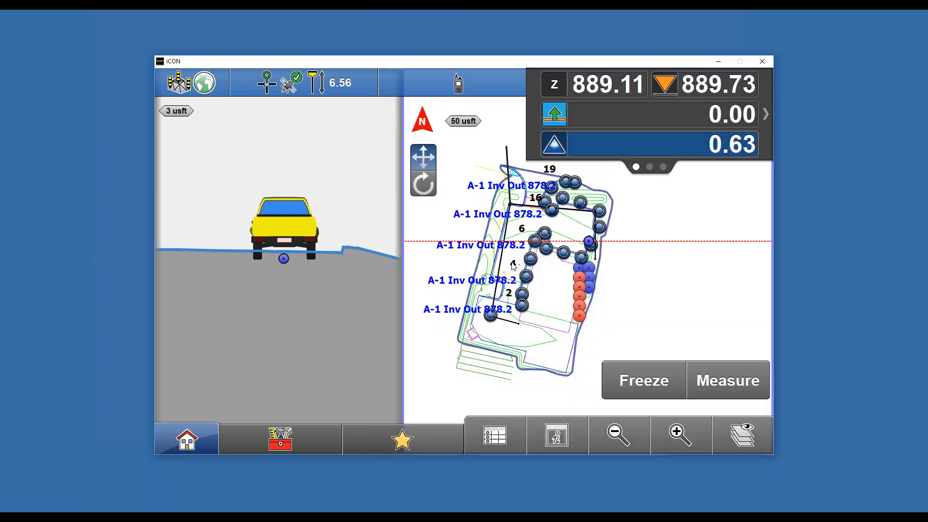
# - Open Vehicle Settings to review the vehicle configuration, then close it
pyautogui.click(572, 434)
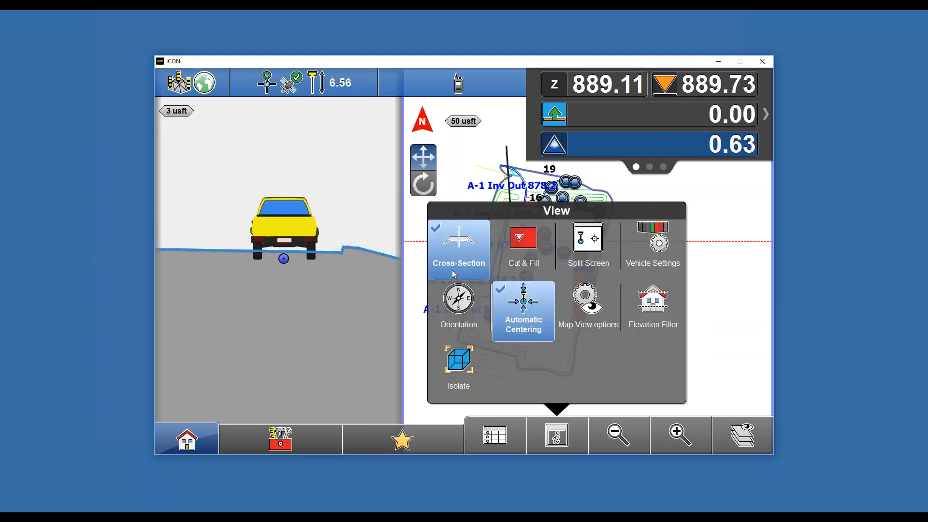
pyautogui.click(658, 243)
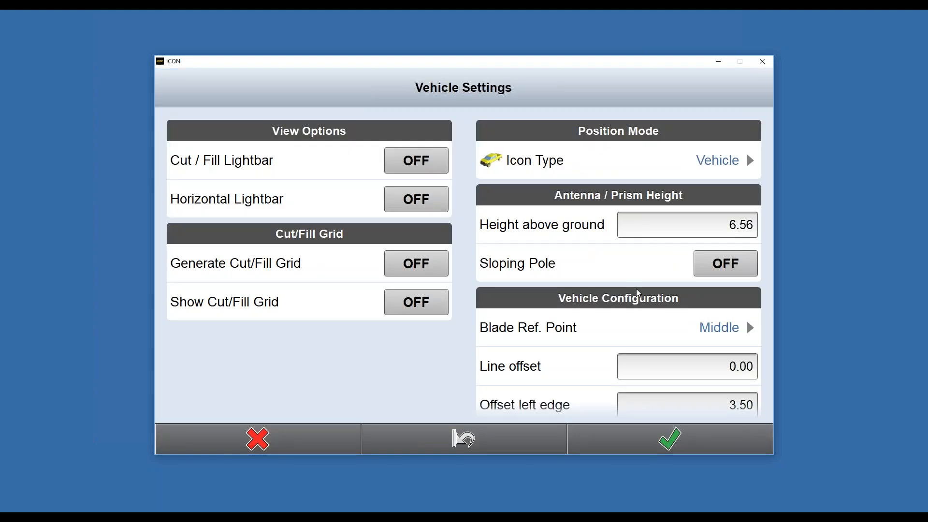
pyautogui.click(646, 437)
# - Return to a single view and turn off the cross-section display
pyautogui.click(560, 438)
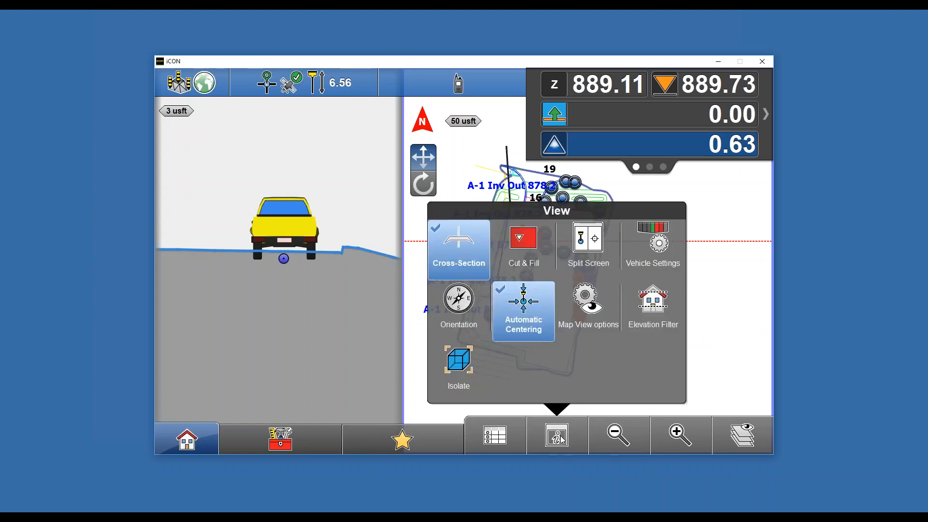
pyautogui.click(600, 239)
pyautogui.click(471, 201)
pyautogui.click(557, 436)
pyautogui.click(463, 260)
# - Split the screen again into two map views using the middle two-view layout
pyautogui.click(581, 436)
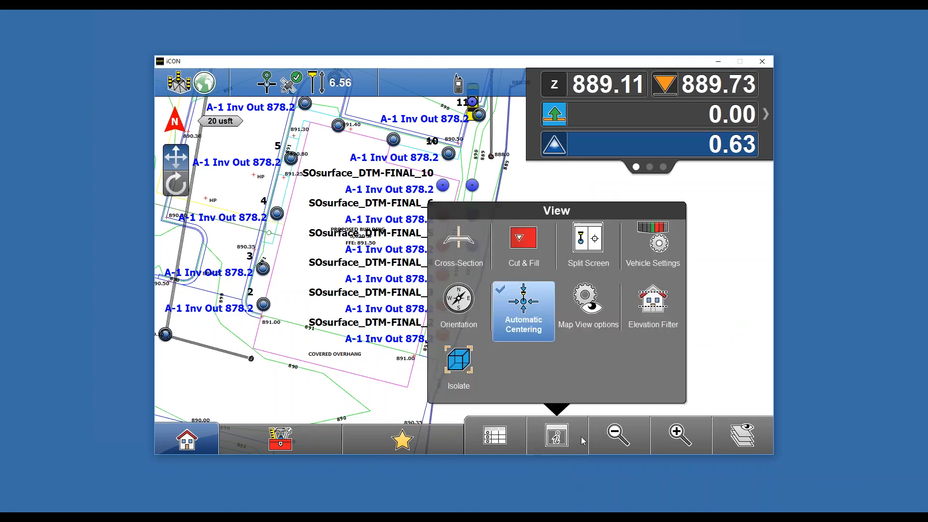
pyautogui.click(583, 247)
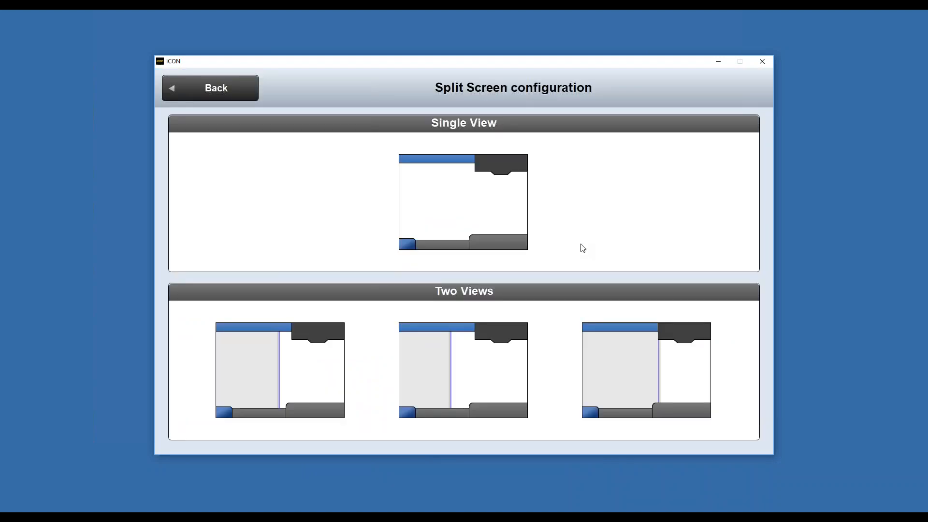
pyautogui.click(454, 383)
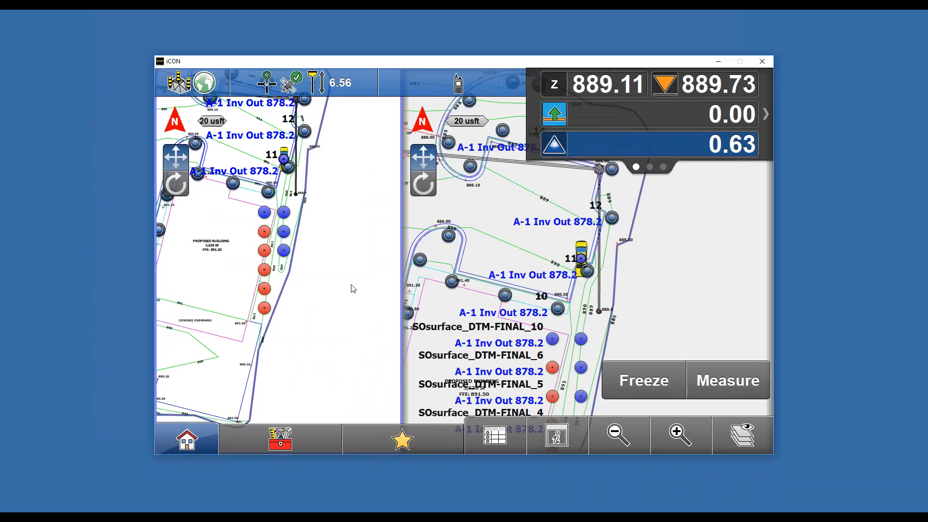
# - Show the large Cut & Fill readout in the left pane of the split view
pyautogui.click(576, 436)
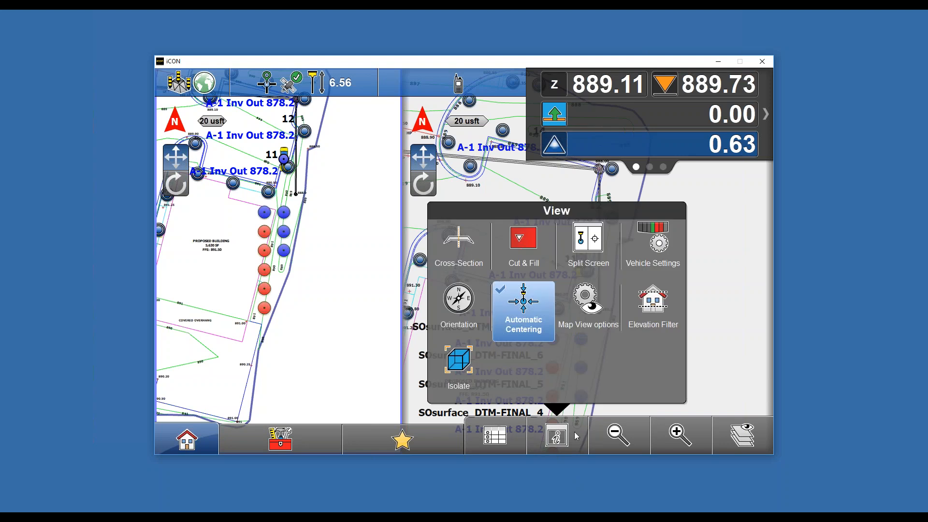
pyautogui.click(537, 243)
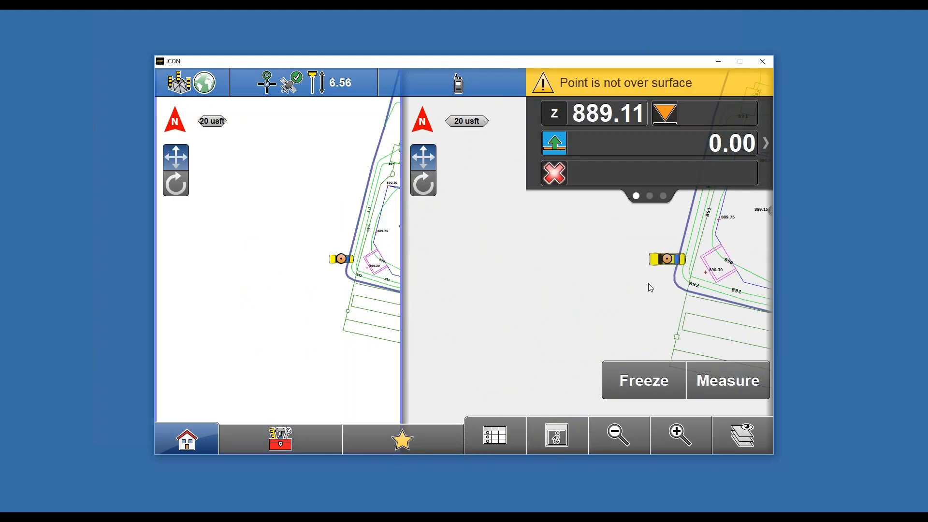
pyautogui.click(696, 438)
pyautogui.click(528, 300)
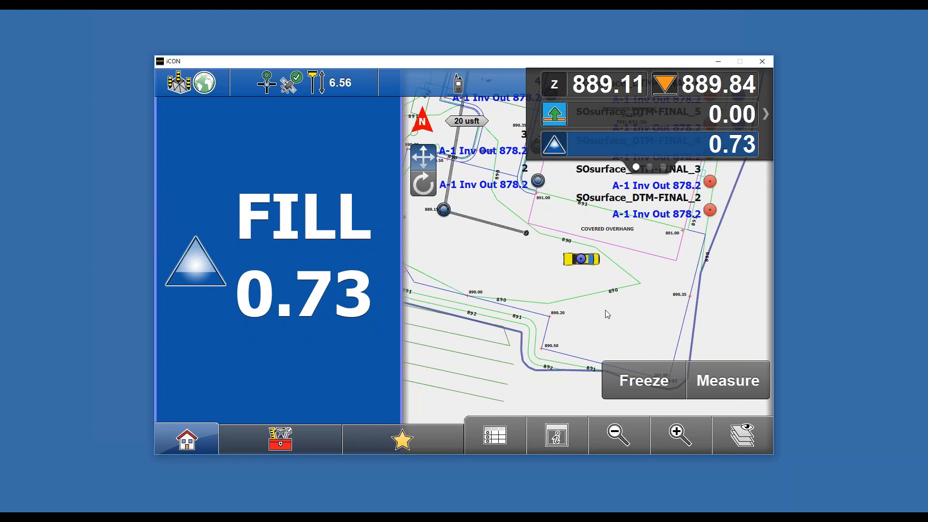
pyautogui.click(677, 435)
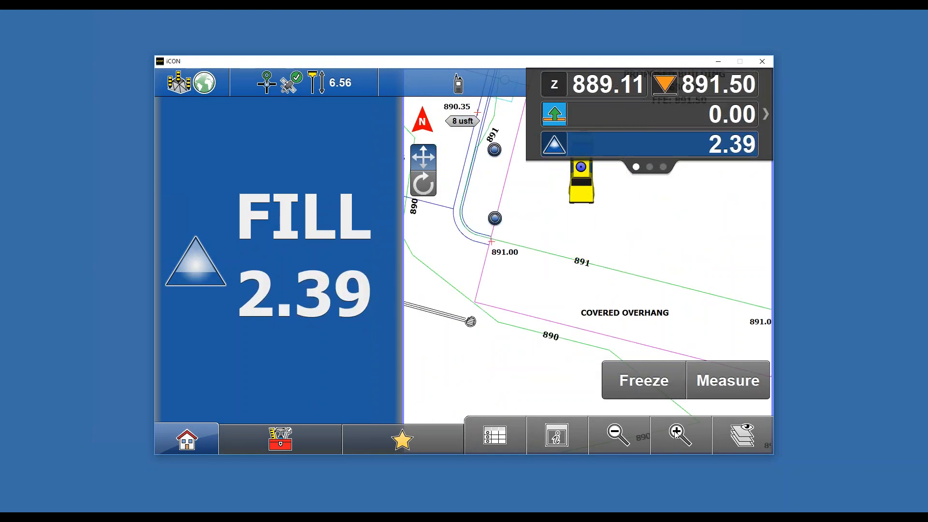
# - Switch off split screen to show the Cut & Fill readout full screen, then turn the readout off
pyautogui.click(558, 435)
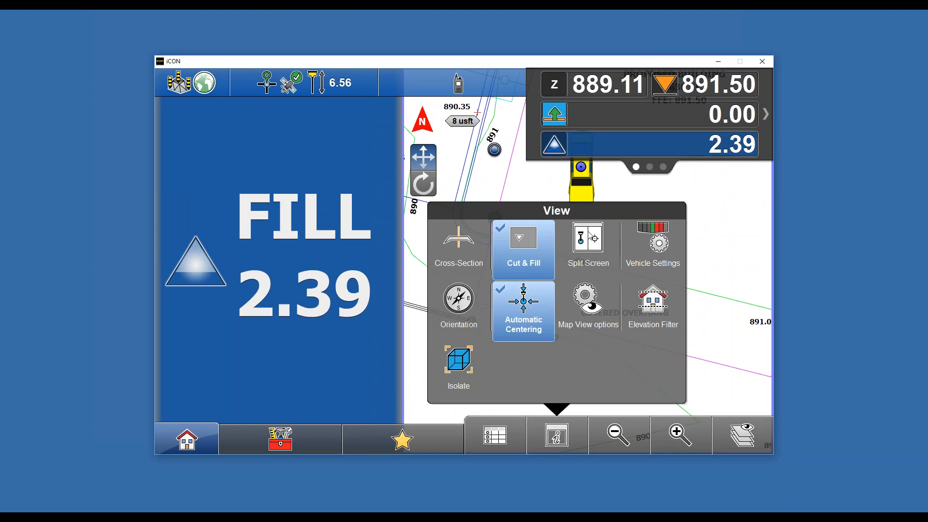
pyautogui.click(582, 249)
pyautogui.click(471, 206)
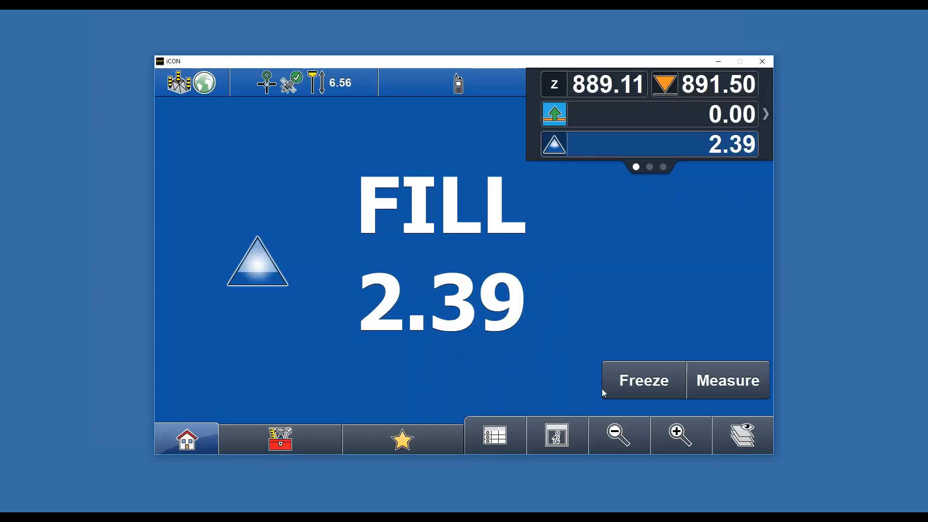
pyautogui.click(560, 436)
pyautogui.click(524, 242)
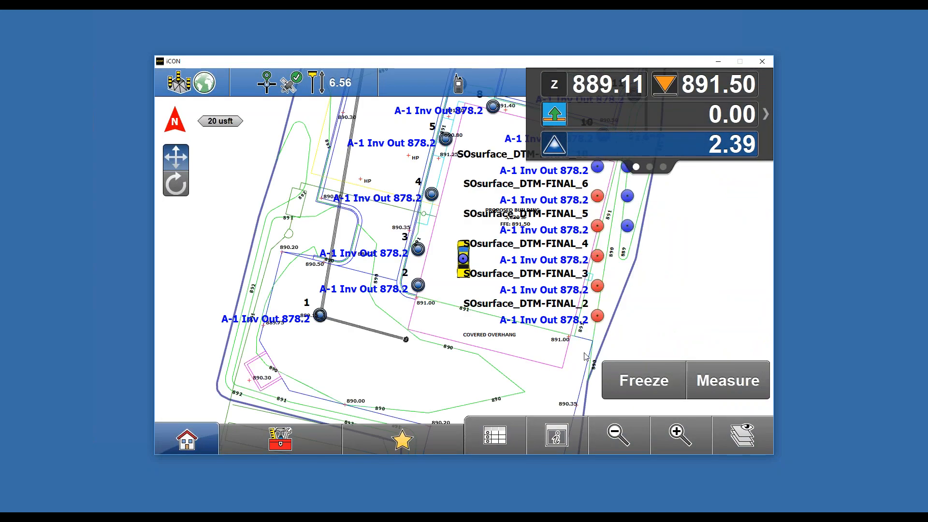
# - Turn on Generate Cut/Fill Grid and Show Cut/Fill Grid in Vehicle Settings and apply
pyautogui.click(557, 437)
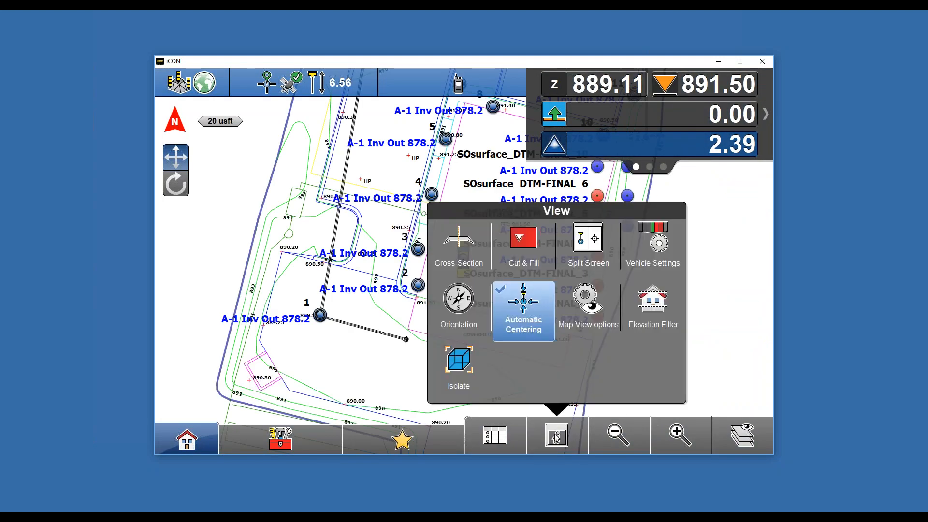
pyautogui.click(652, 241)
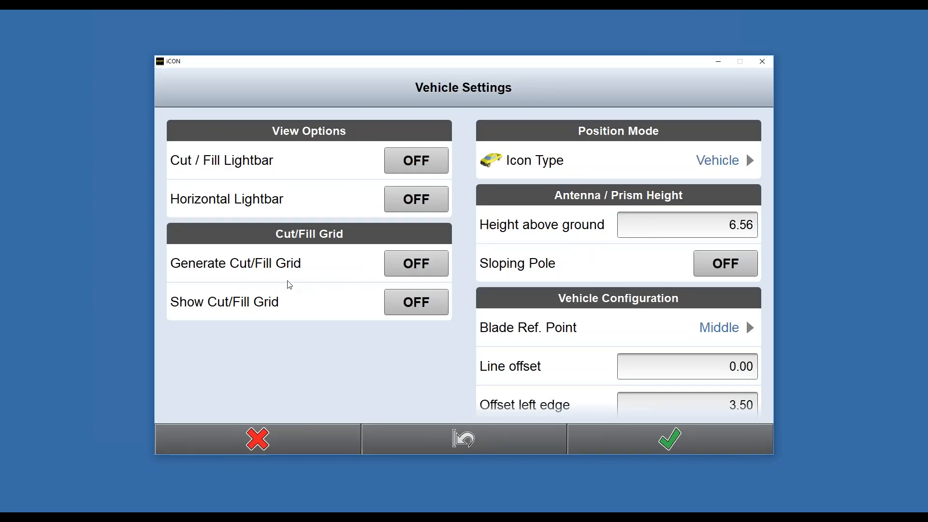
pyautogui.click(405, 271)
pyautogui.click(409, 309)
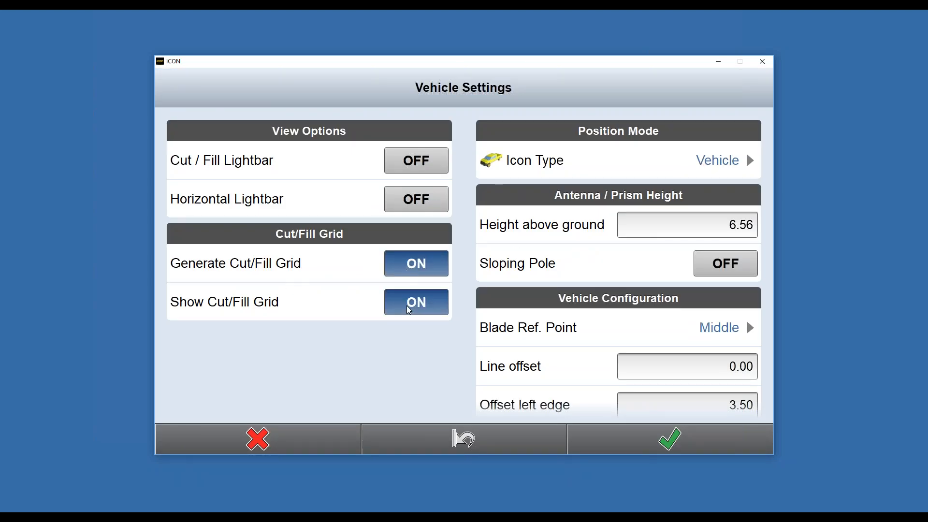
pyautogui.click(686, 440)
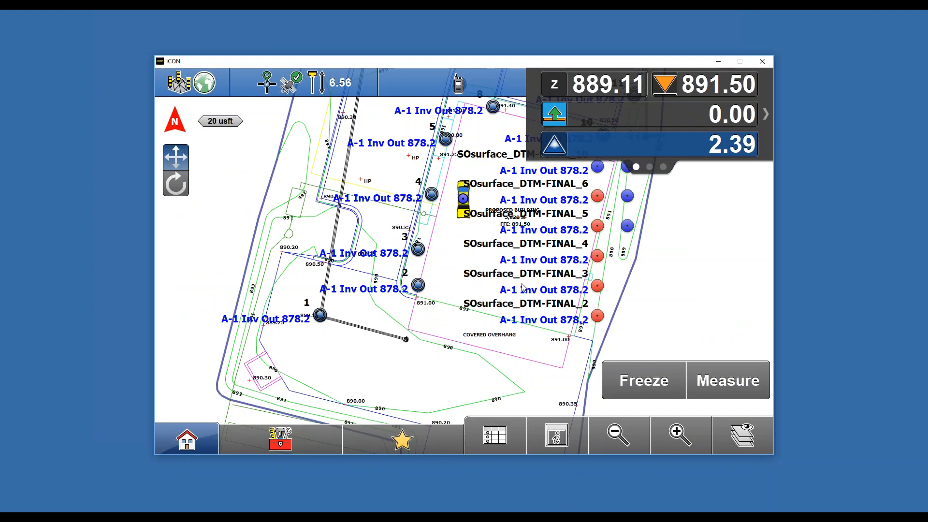
pyautogui.click(294, 449)
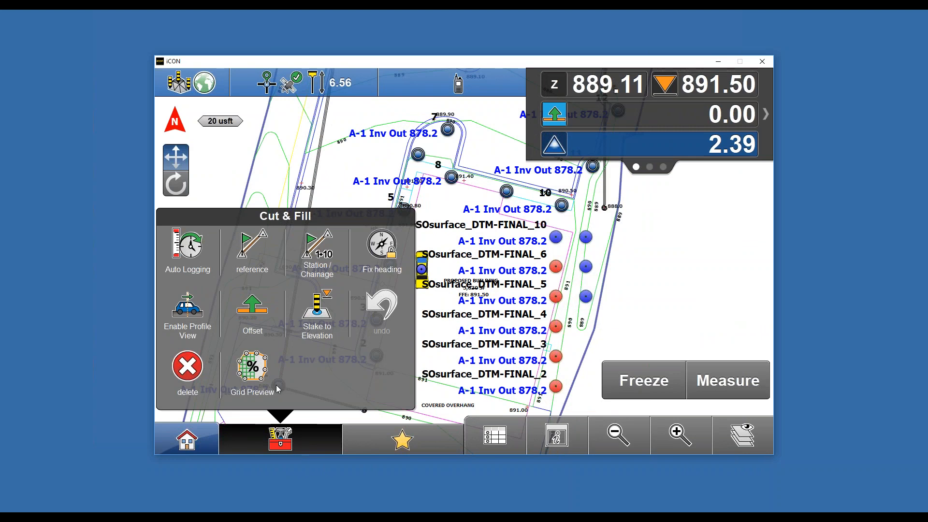
pyautogui.click(302, 434)
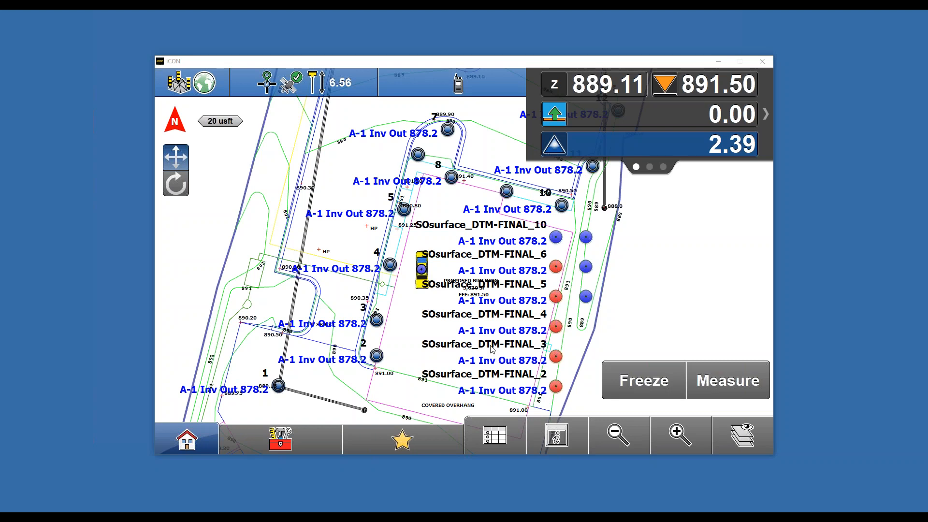
pyautogui.click(628, 437)
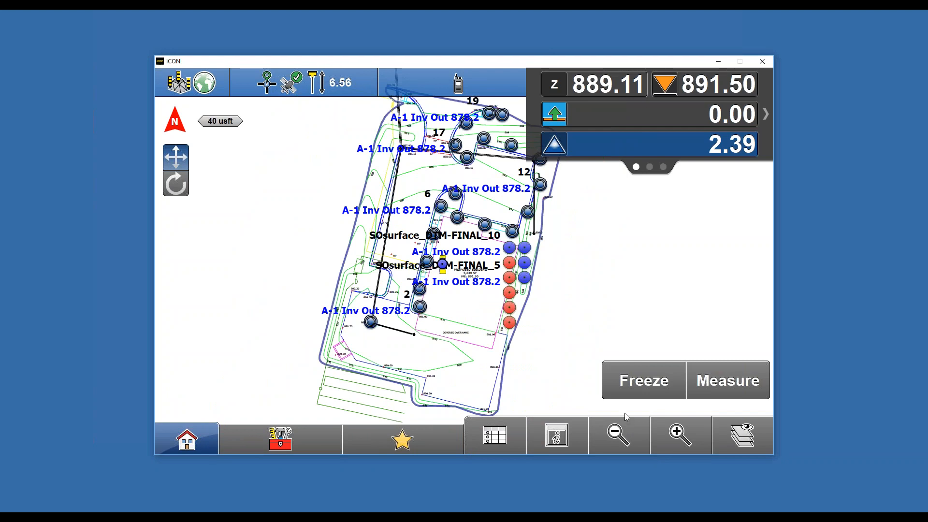
pyautogui.click(306, 437)
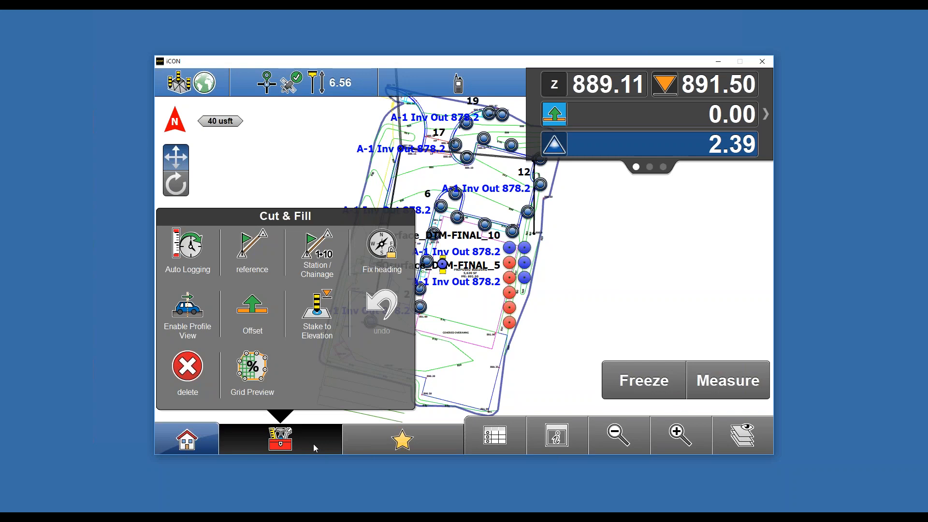
pyautogui.click(163, 429)
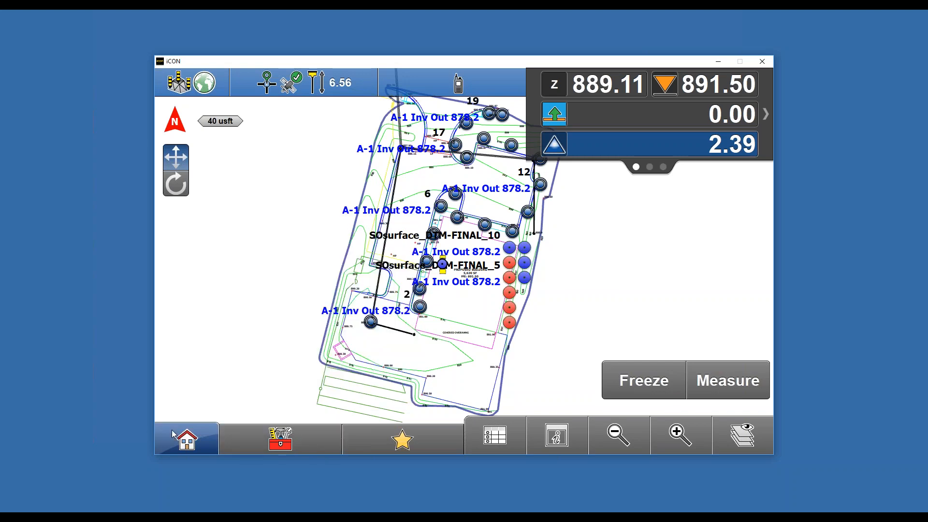
# - Open the Volumes application from the home screen and start a New Surface
pyautogui.click(172, 430)
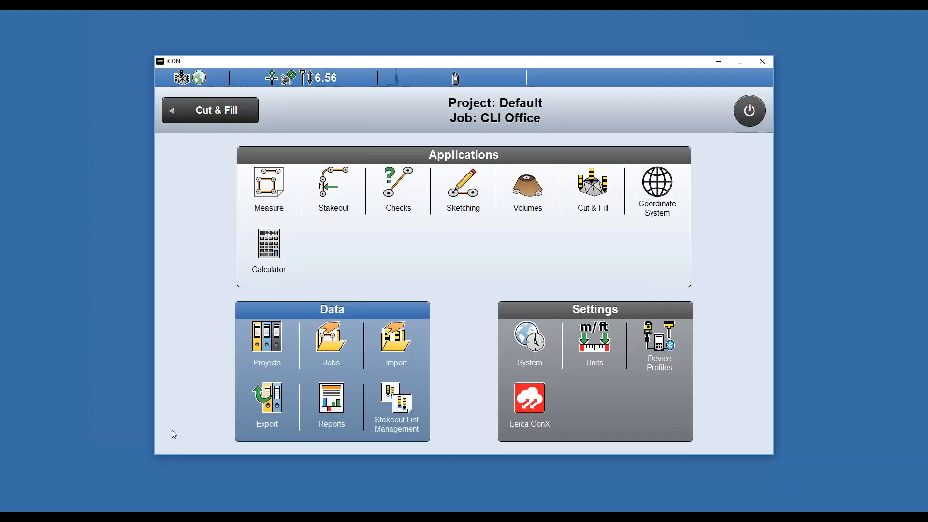
pyautogui.click(528, 189)
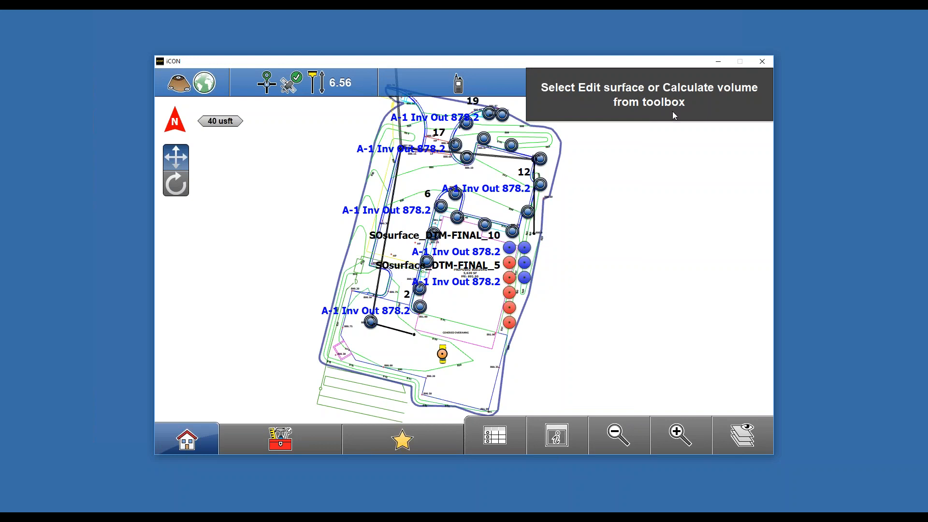
pyautogui.click(280, 439)
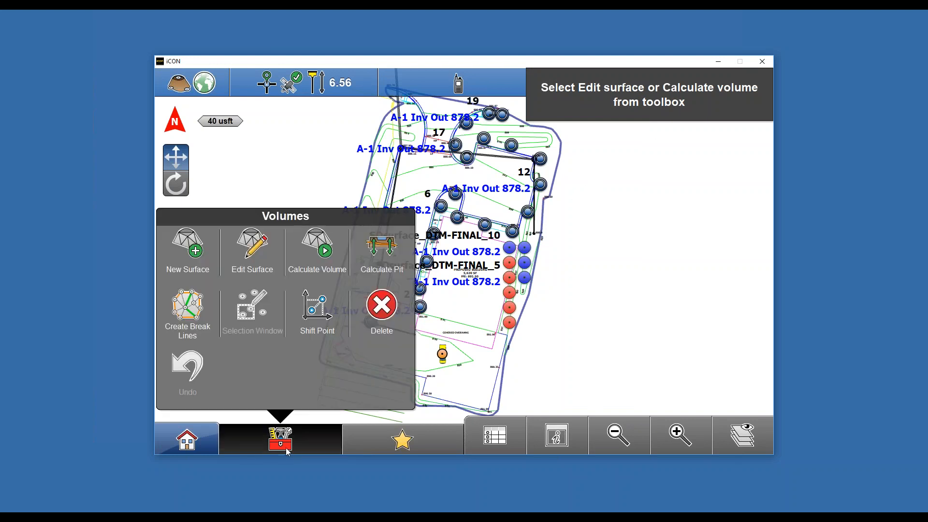
pyautogui.click(196, 252)
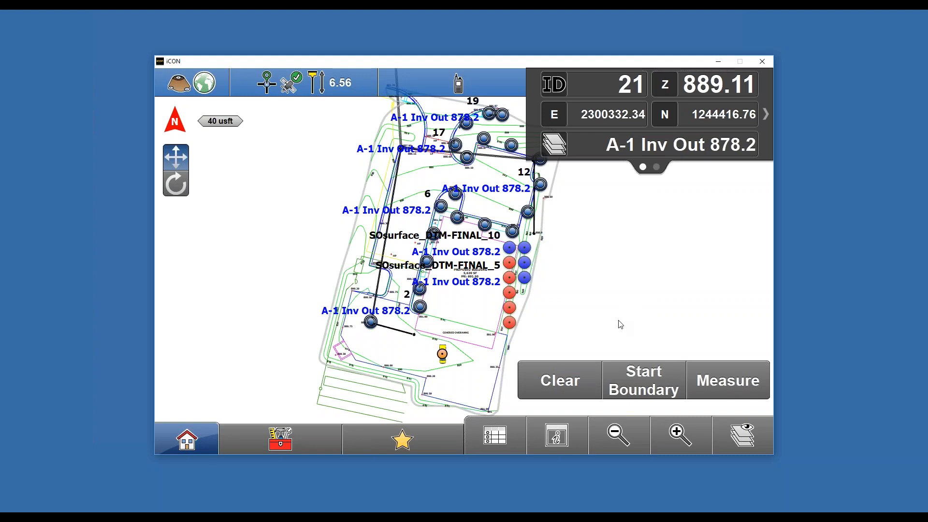
# - Change the position icon type to Pole in Vehicle Settings
pyautogui.click(303, 441)
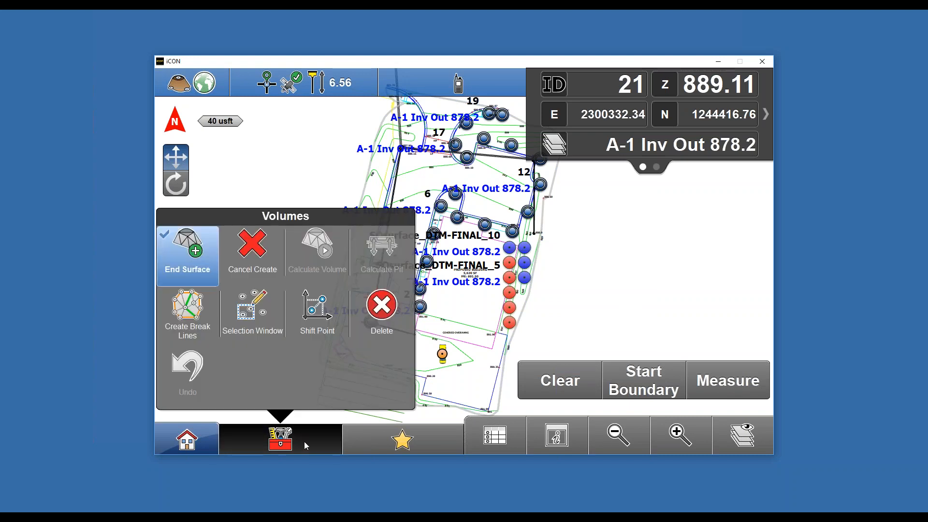
pyautogui.click(303, 442)
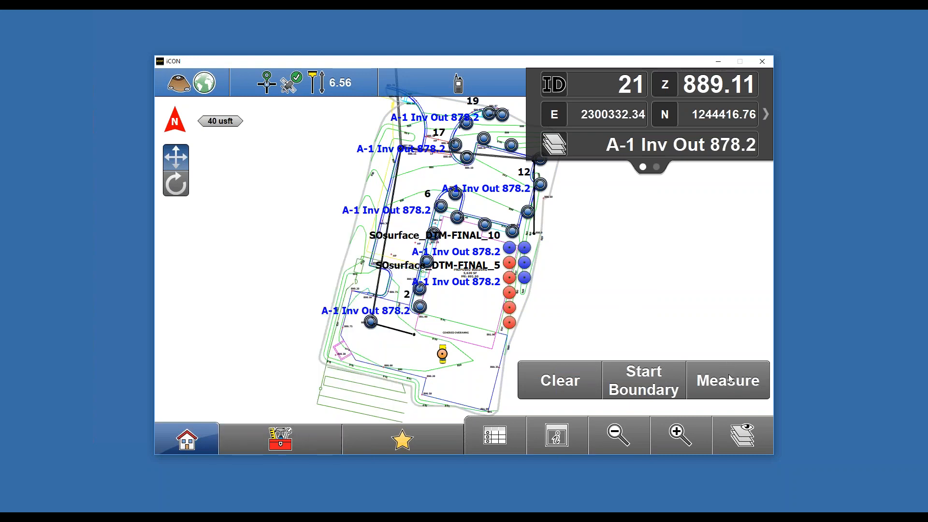
pyautogui.click(559, 439)
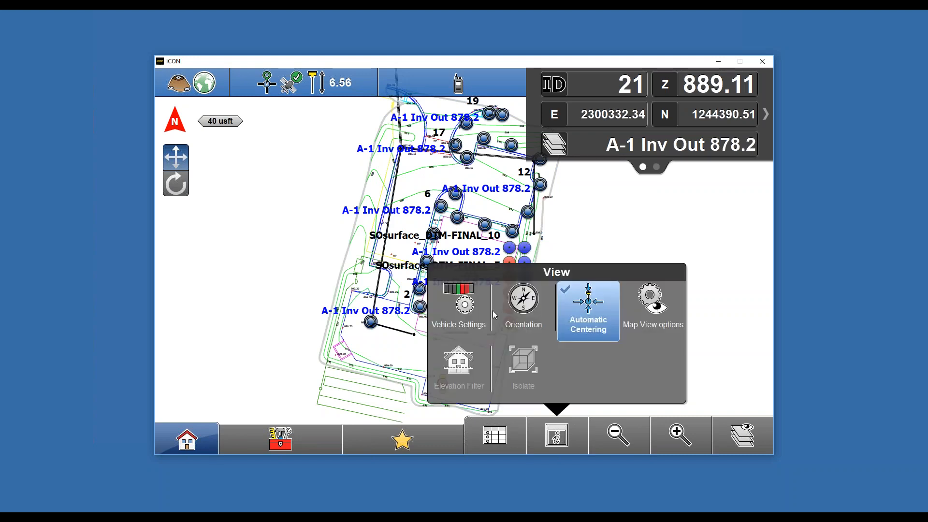
pyautogui.click(465, 307)
pyautogui.click(739, 153)
pyautogui.click(615, 138)
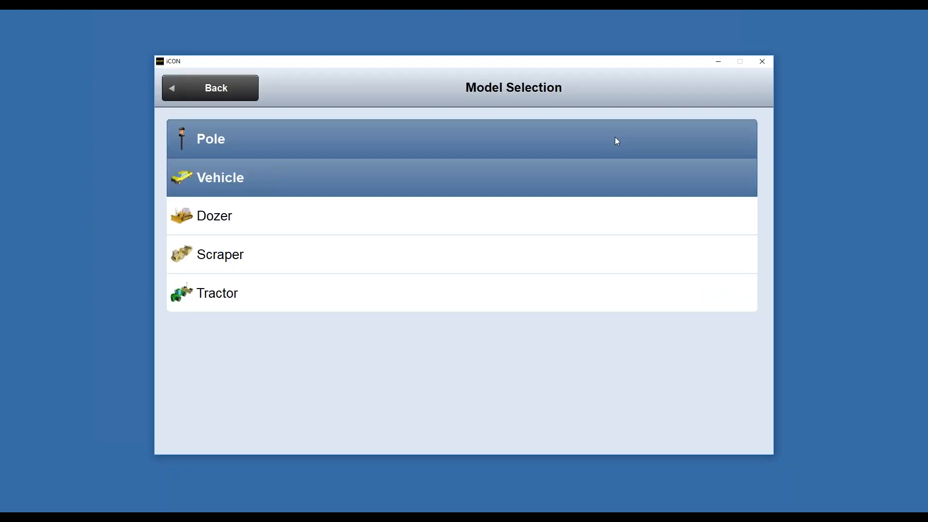
pyautogui.click(691, 449)
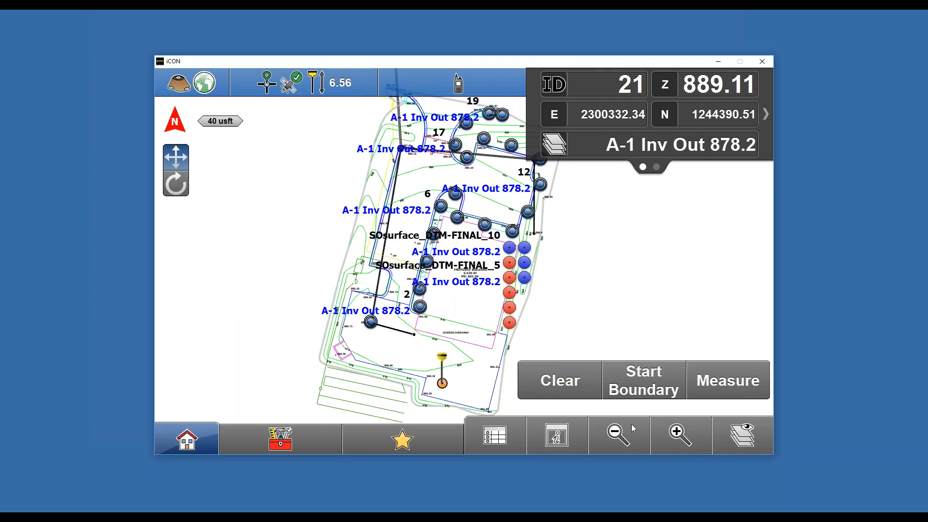
# - Measure the corner points of the new surface
pyautogui.click(715, 383)
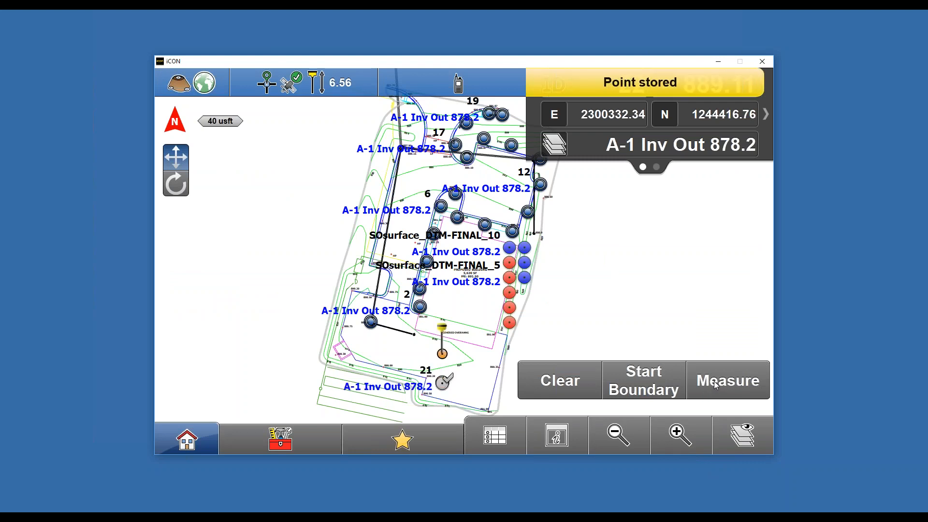
pyautogui.click(715, 381)
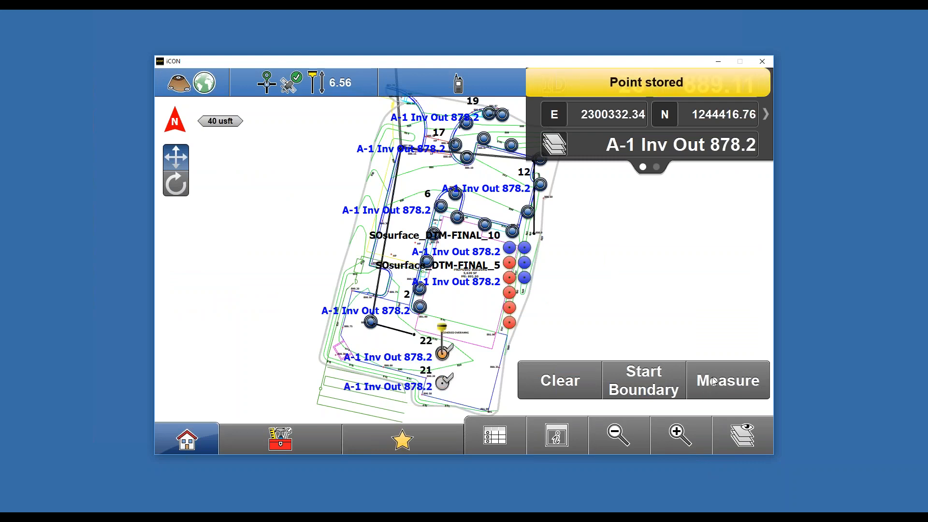
pyautogui.click(714, 381)
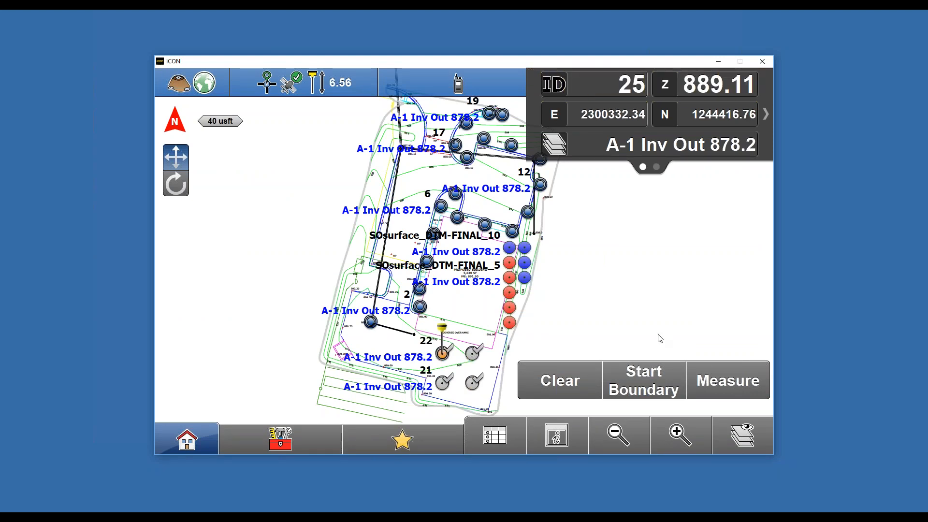
# - End the surface and save it under the name ex topo
pyautogui.moveTo(544, 329); pyautogui.dragTo(499, 231)
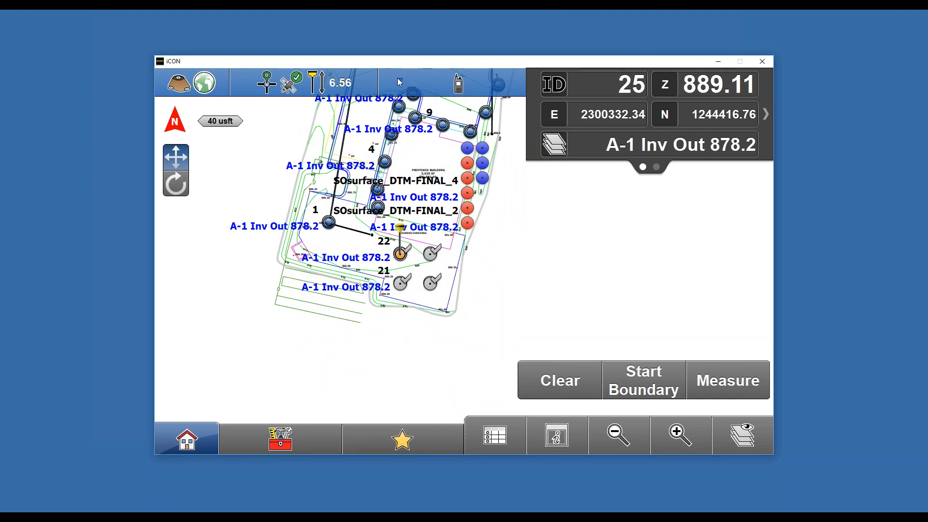
pyautogui.click(277, 450)
pyautogui.click(187, 252)
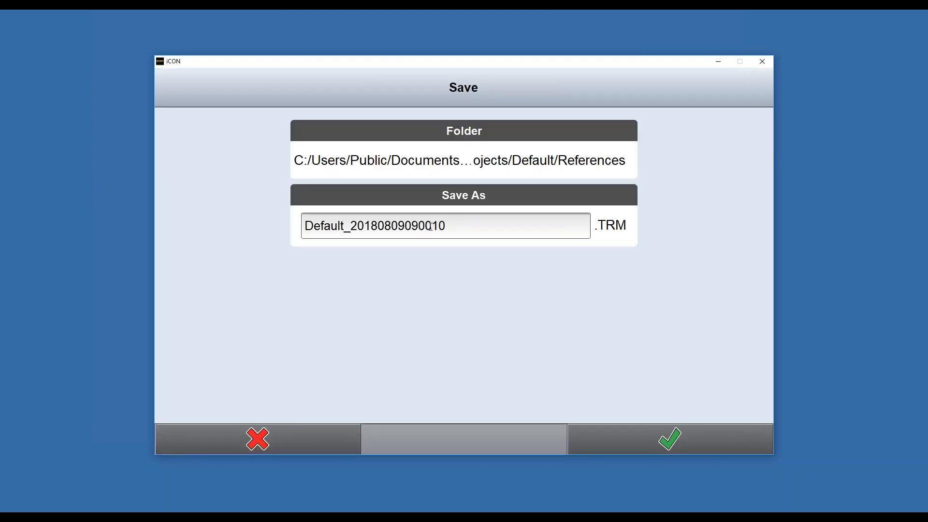
pyautogui.click(445, 225)
pyautogui.write('esx')
pyautogui.press('BackSpace')
pyautogui.press('BackSpace')
pyautogui.write('x top')
pyautogui.write('io')
pyautogui.press('BackSpace')
pyautogui.press('BackSpace')
pyautogui.write('o')
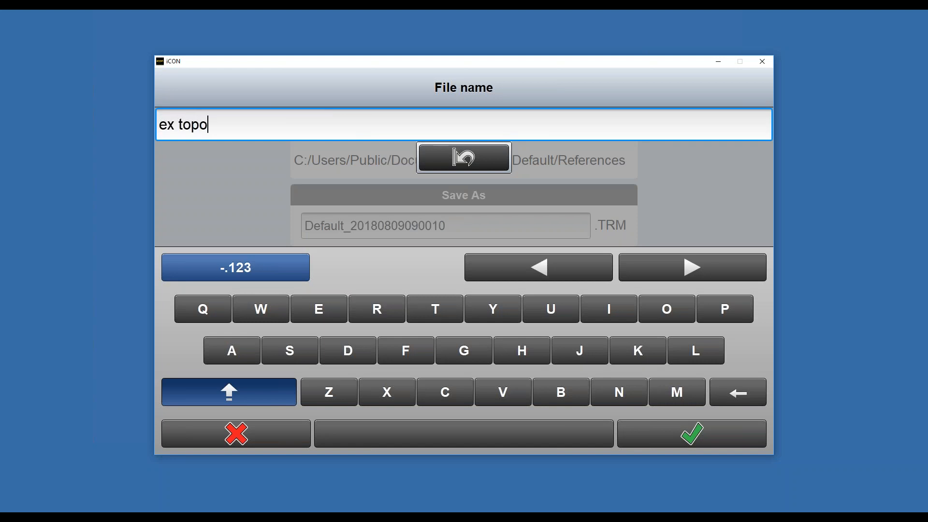
pyautogui.click(694, 441)
pyautogui.click(691, 442)
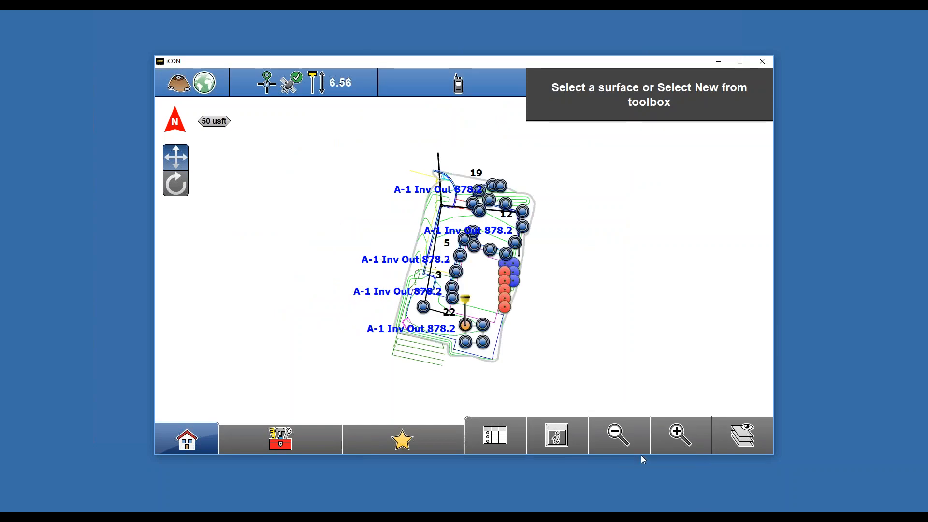
# - Select the ex topo.TRM surface on the map
pyautogui.click(679, 435)
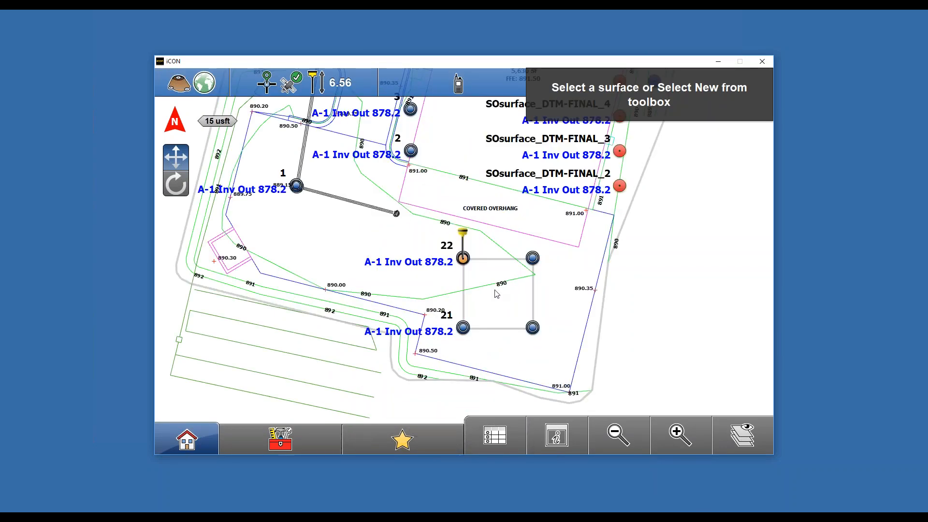
pyautogui.click(498, 306)
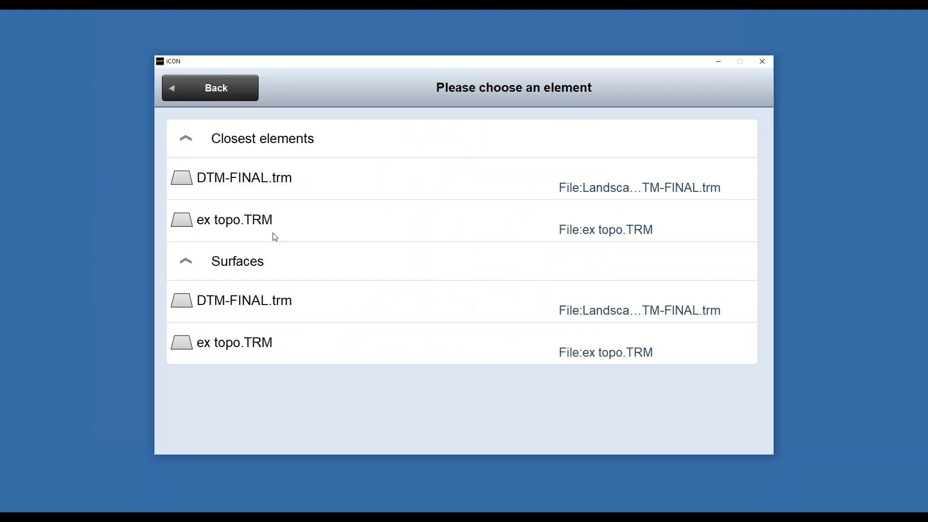
pyautogui.click(224, 223)
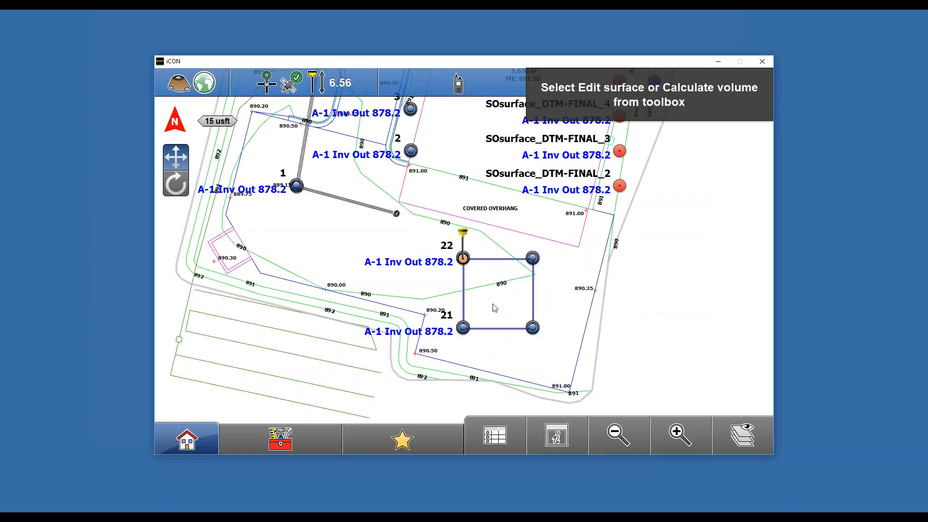
# - Calculate a Surface to Surface volume between the ex topo surface and the DTM-FINAL reference surface
pyautogui.click(264, 441)
pyautogui.click(316, 256)
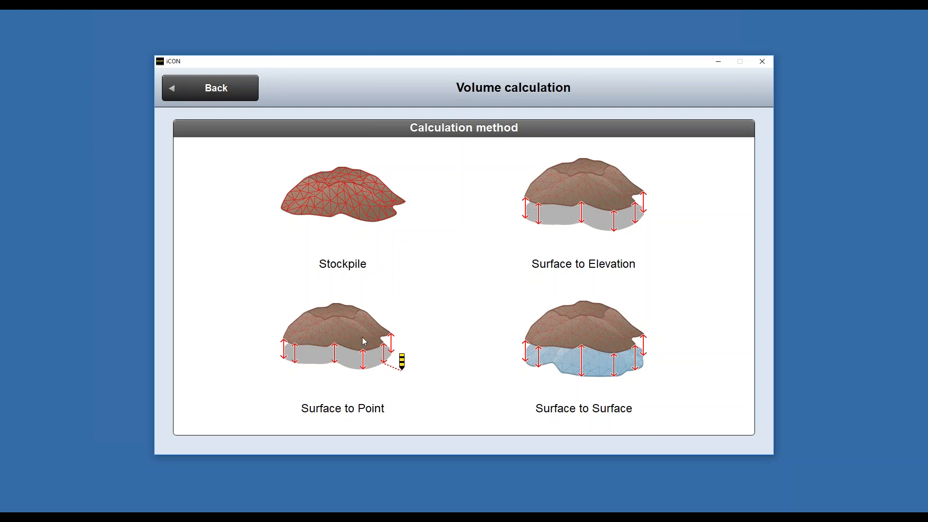
pyautogui.click(594, 341)
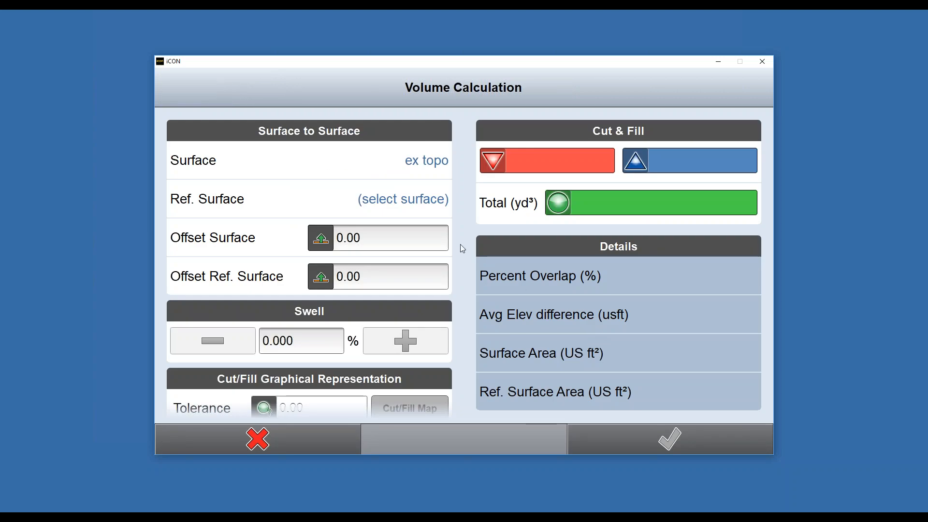
pyautogui.click(403, 207)
pyautogui.click(333, 255)
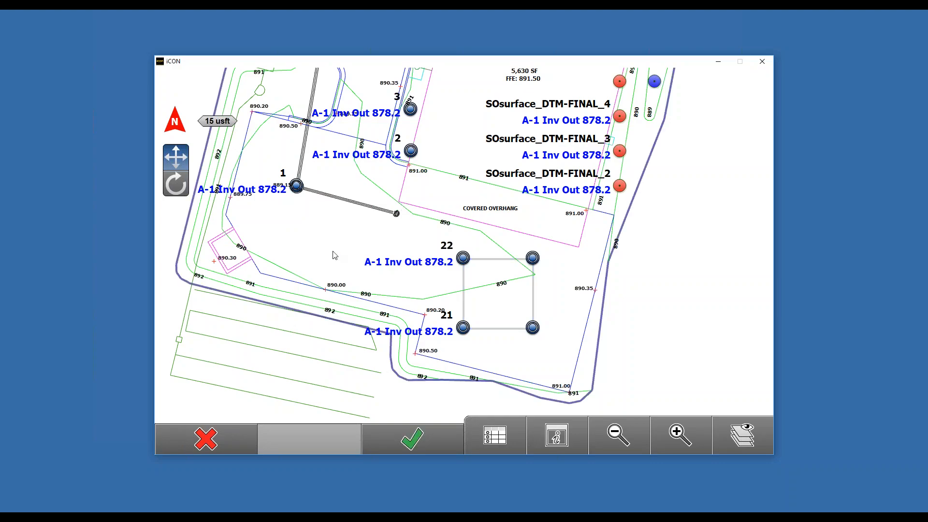
pyautogui.click(416, 440)
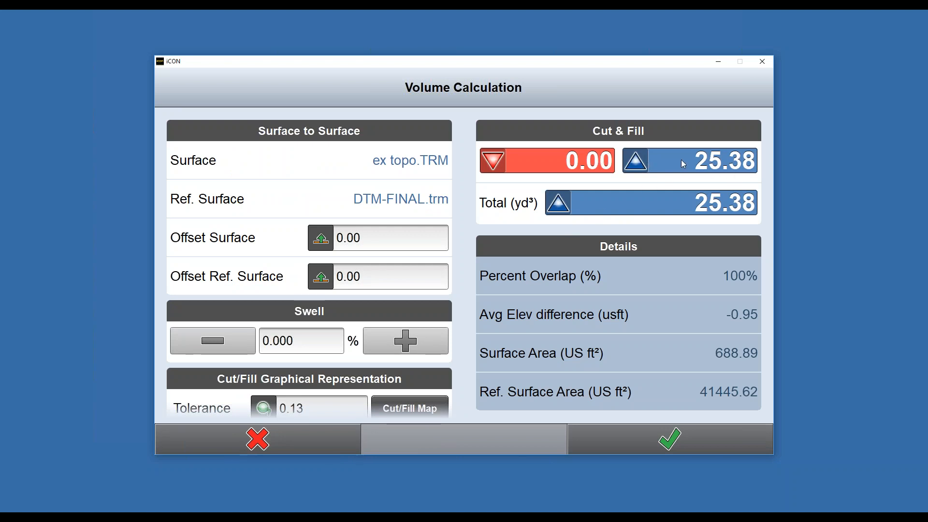
# - Save the volume calculation under the file name ex topo volume
pyautogui.scroll(-1, 432, 310)
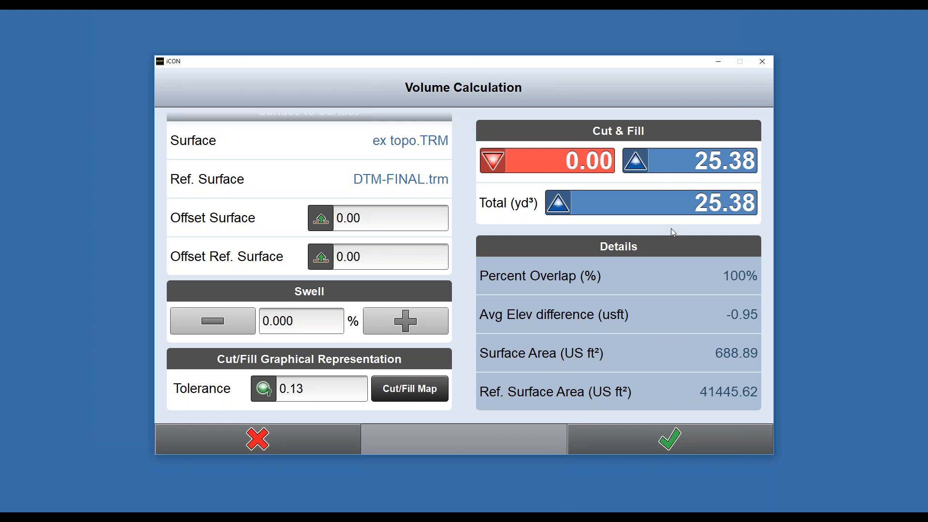
pyautogui.click(655, 439)
pyautogui.click(483, 170)
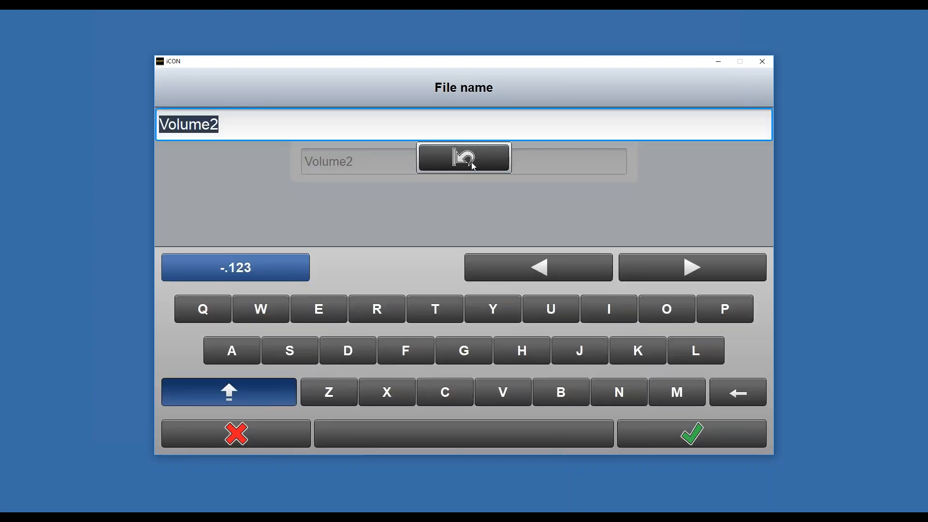
pyautogui.write('ext')
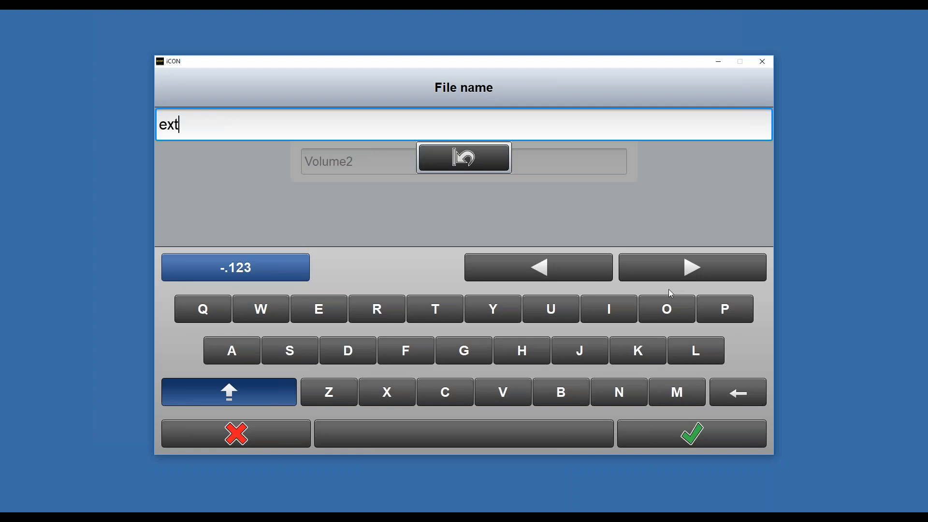
pyautogui.press('BackSpace')
pyautogui.write('topo volume')
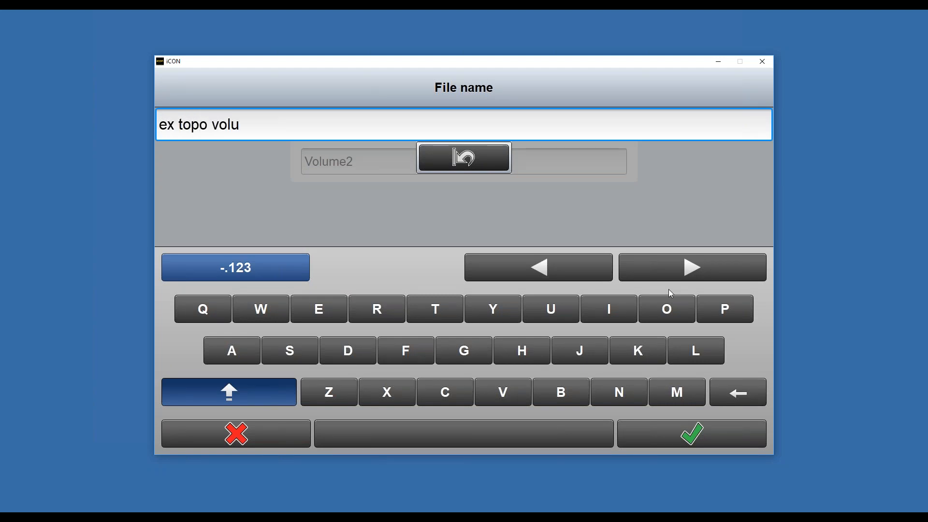
pyautogui.click(705, 429)
pyautogui.click(699, 434)
pyautogui.click(695, 441)
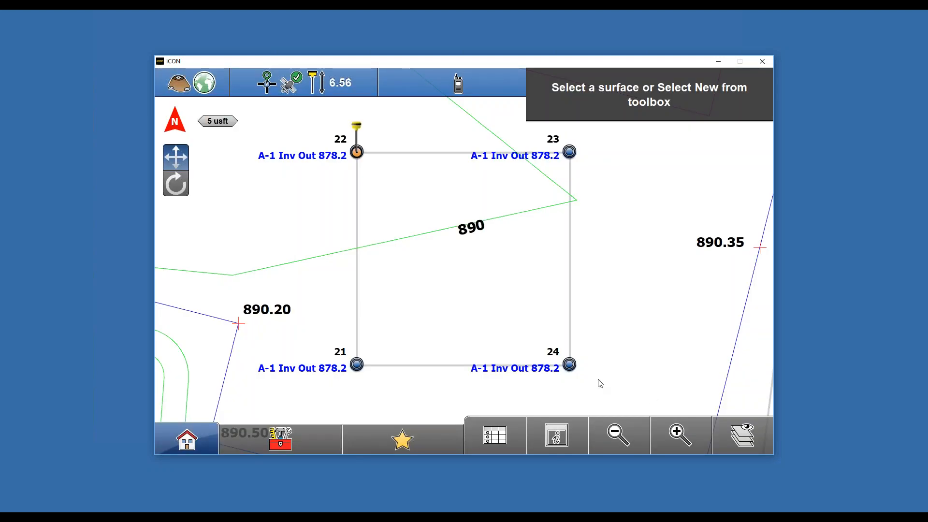
# - Open Reports and choose the Volume report type for the company Sample Construction
pyautogui.click(201, 430)
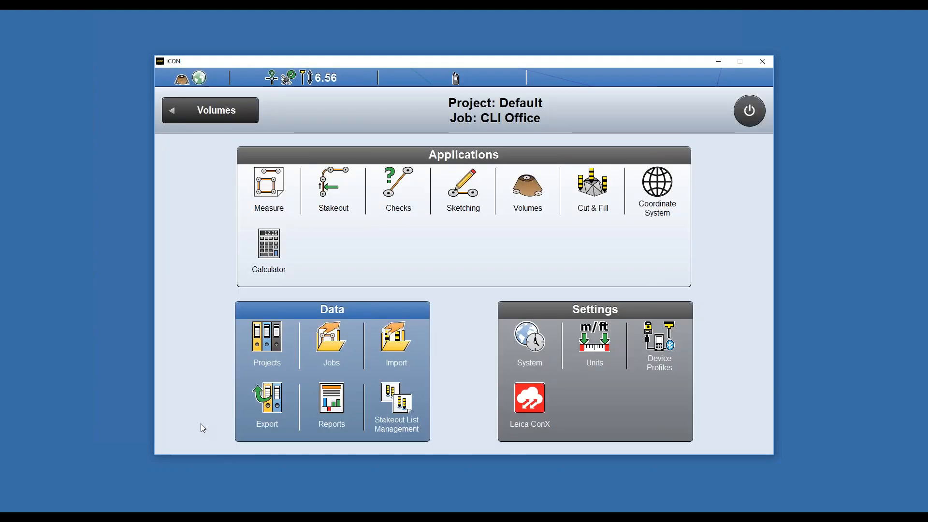
pyautogui.click(339, 407)
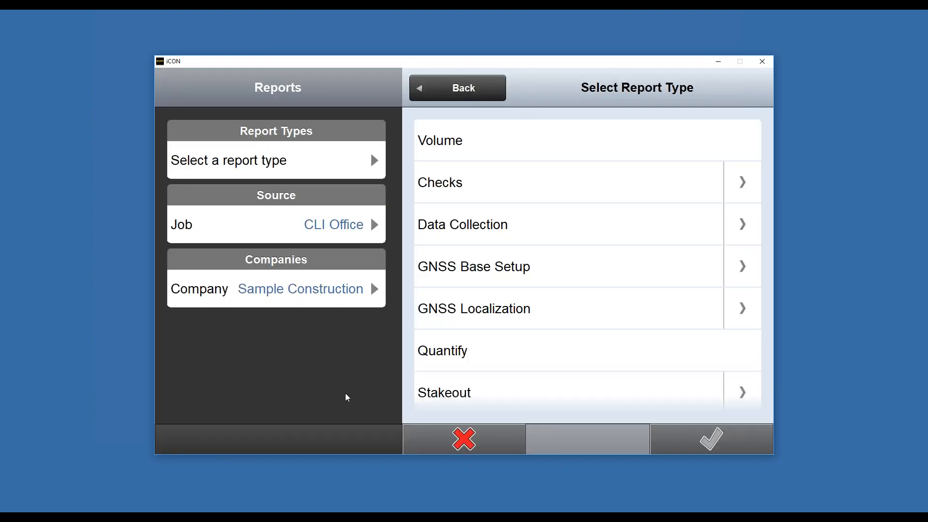
pyautogui.click(300, 291)
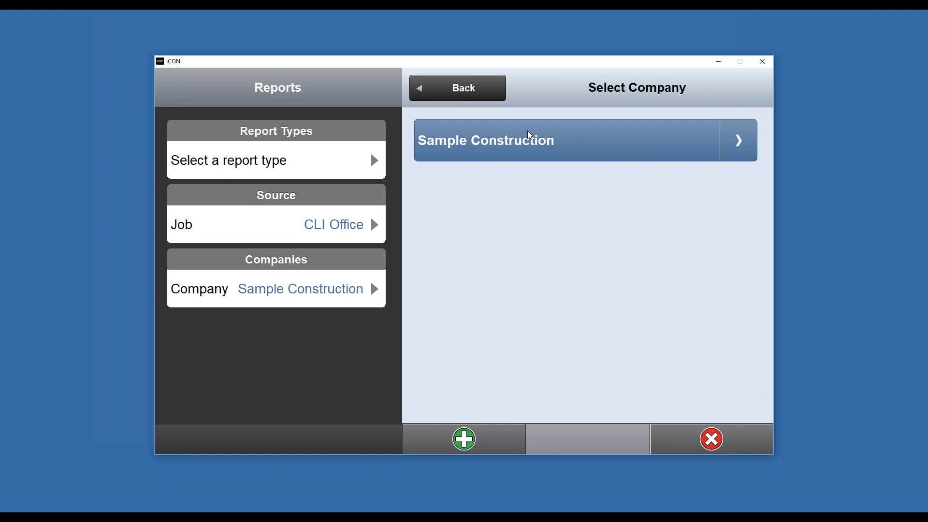
pyautogui.click(476, 101)
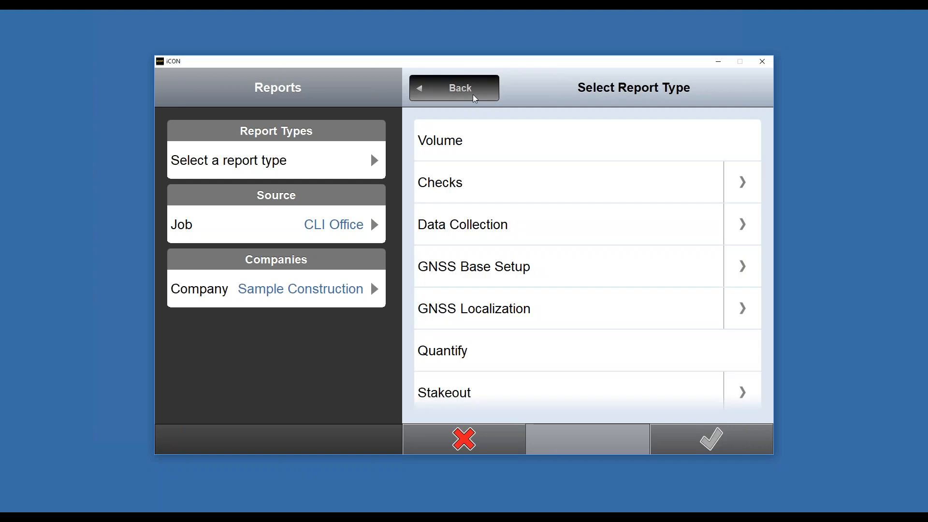
pyautogui.click(486, 144)
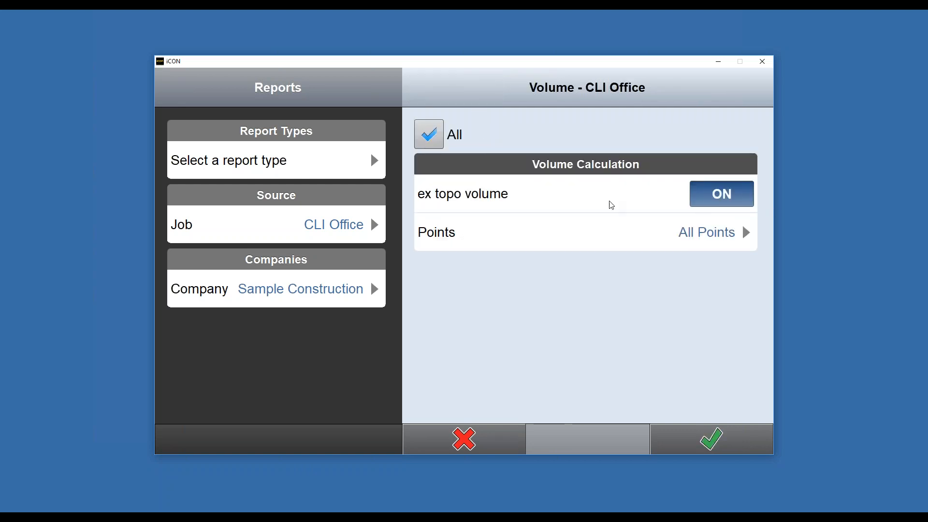
# - Set the report's points to Five Points and continue
pyautogui.click(707, 233)
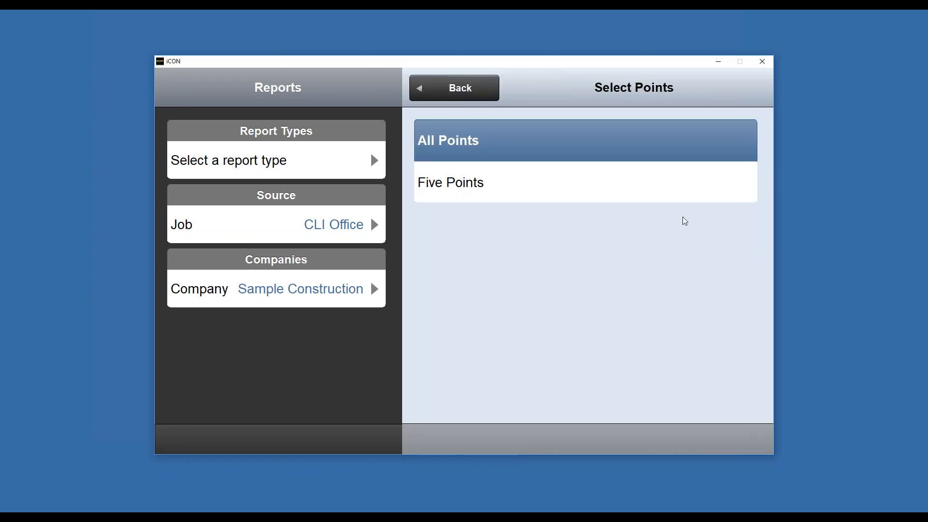
pyautogui.click(607, 192)
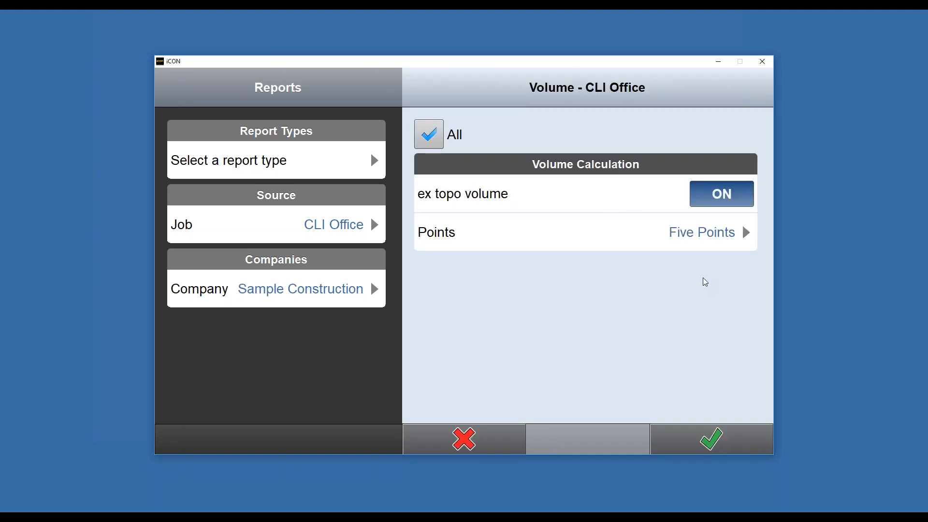
pyautogui.click(704, 443)
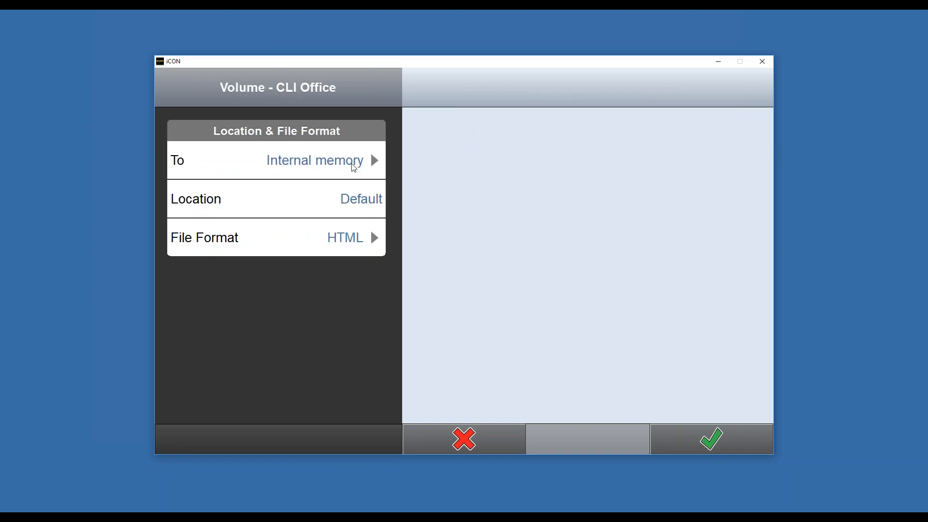
# - Save the report to Internal memory in HTML file format and open the preview
pyautogui.click(352, 166)
pyautogui.click(510, 146)
pyautogui.click(346, 254)
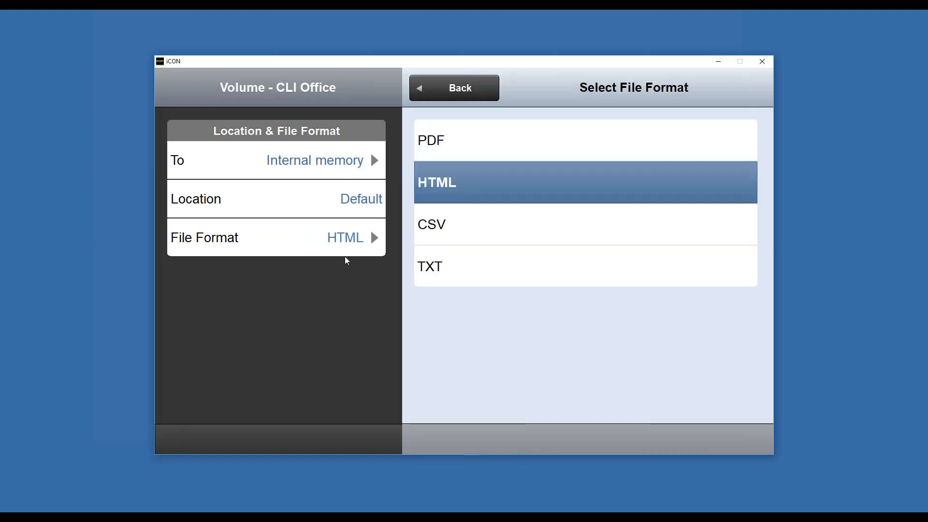
pyautogui.click(479, 186)
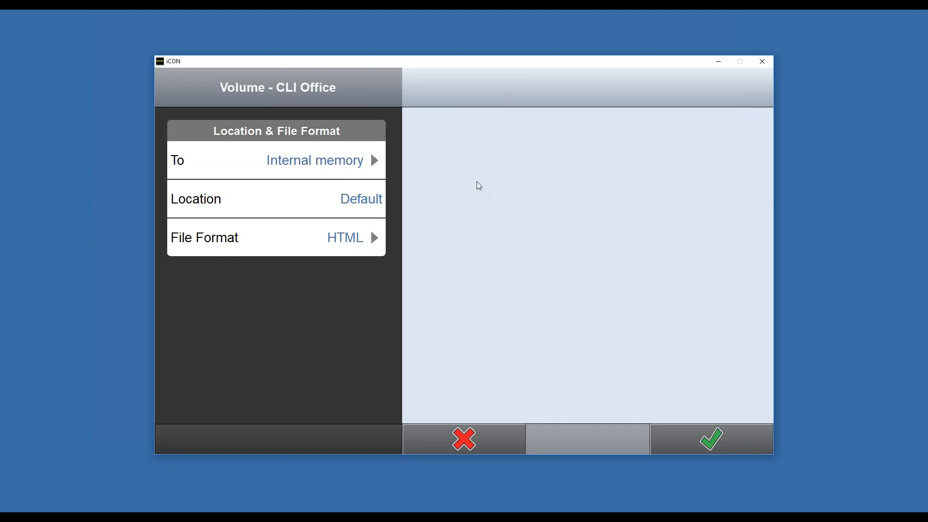
pyautogui.click(717, 448)
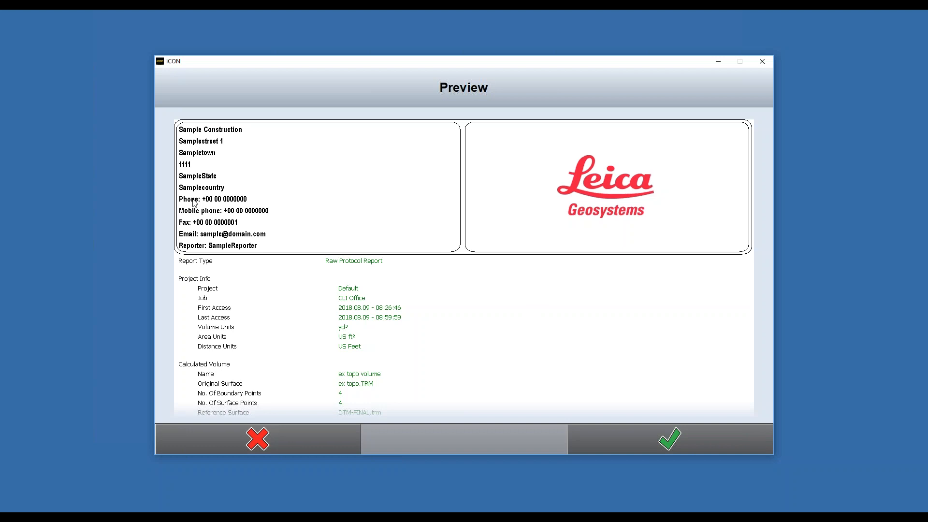
# - Scroll through the volume report preview and create the report
pyautogui.moveTo(460, 323); pyautogui.dragTo(454, 154)
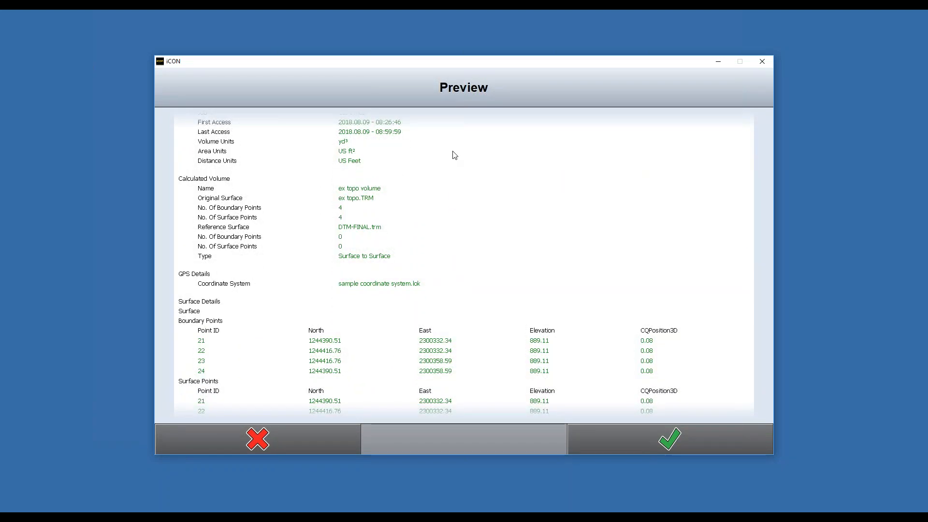
pyautogui.moveTo(453, 311); pyautogui.dragTo(420, 140)
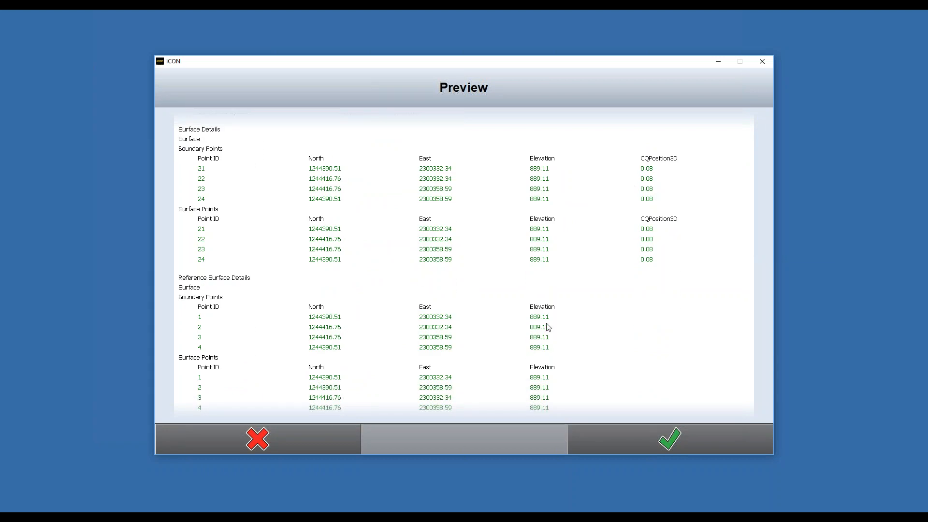
pyautogui.moveTo(547, 338)
pyautogui.mouseDown()
pyautogui.moveTo(524, 203)
pyautogui.moveTo(540, 87)
pyautogui.mouseUp()
pyautogui.moveTo(494, 263)
pyautogui.mouseDown()
pyautogui.moveTo(489, 62)
pyautogui.moveTo(512, 271)
pyautogui.moveTo(488, 57)
pyautogui.mouseUp()
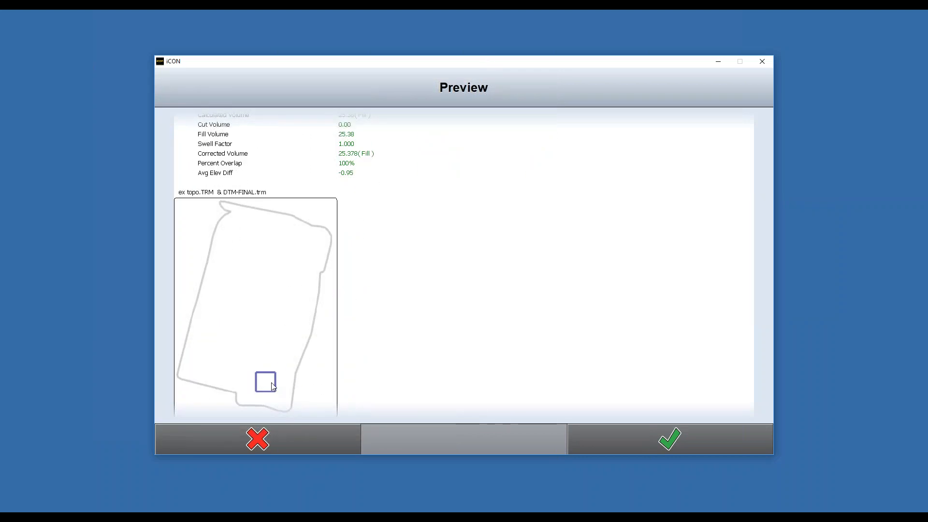
pyautogui.moveTo(444, 116); pyautogui.dragTo(435, 382)
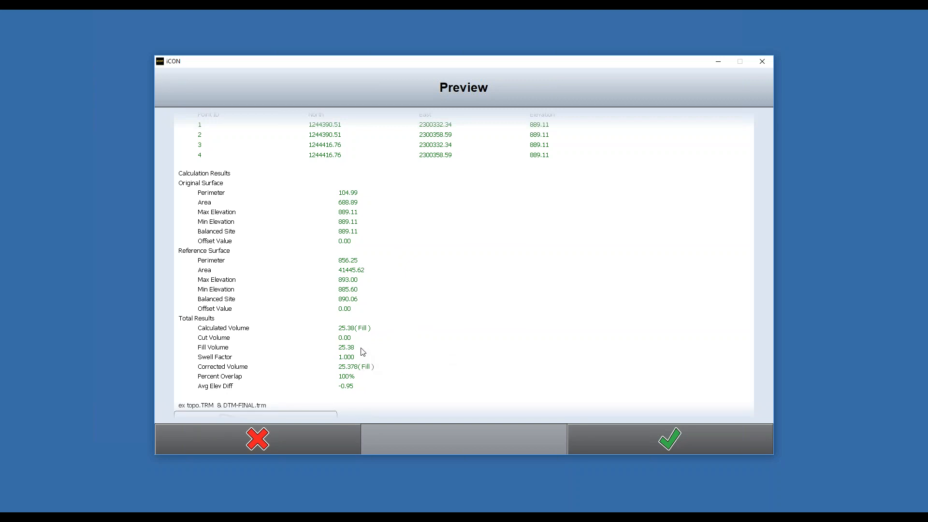
pyautogui.moveTo(563, 273)
pyautogui.mouseDown()
pyautogui.moveTo(555, 422)
pyautogui.moveTo(548, 200)
pyautogui.mouseUp()
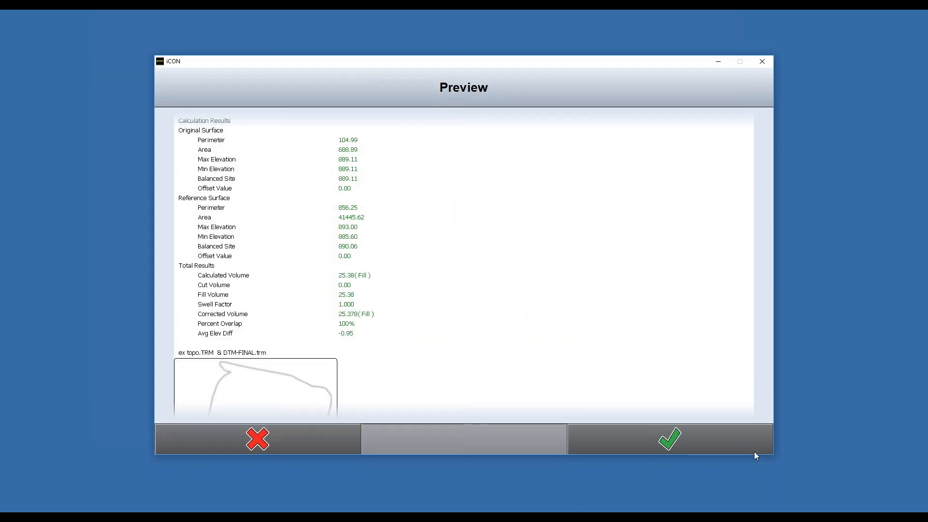
pyautogui.click(688, 439)
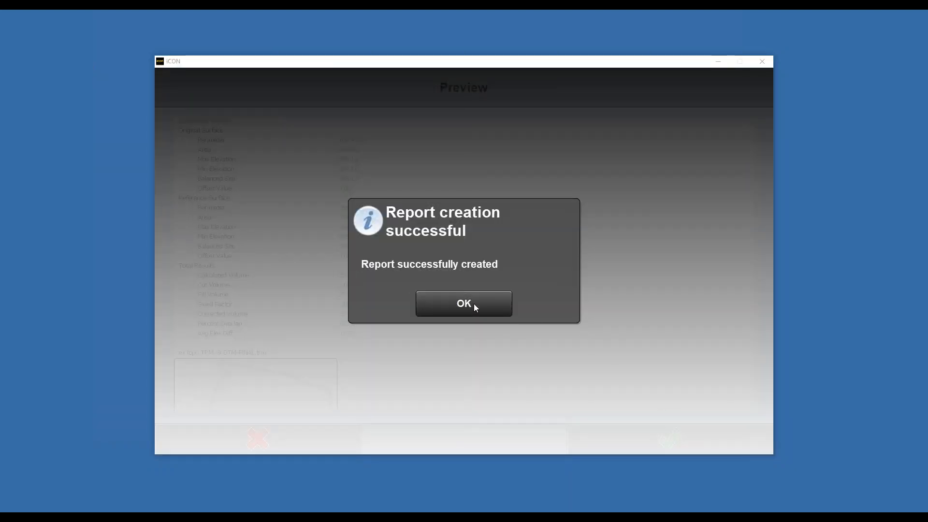
pyautogui.click(475, 305)
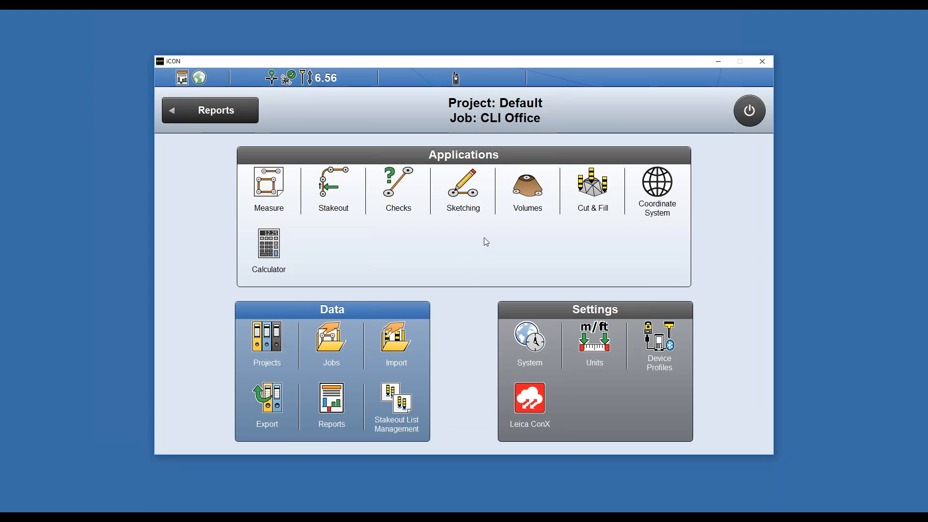
# - Open Sketching and set the linework DXF layers to show only C-CURB with its points displayed
pyautogui.click(464, 196)
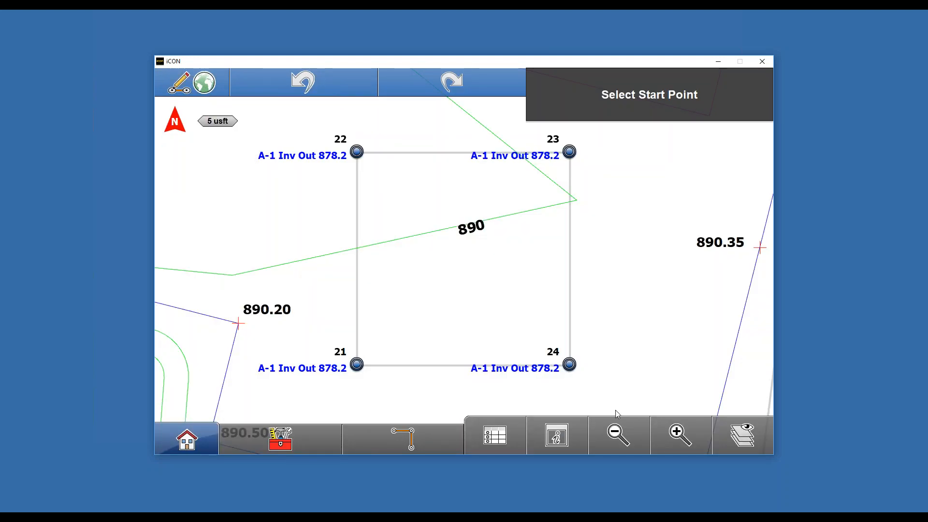
pyautogui.click(612, 443)
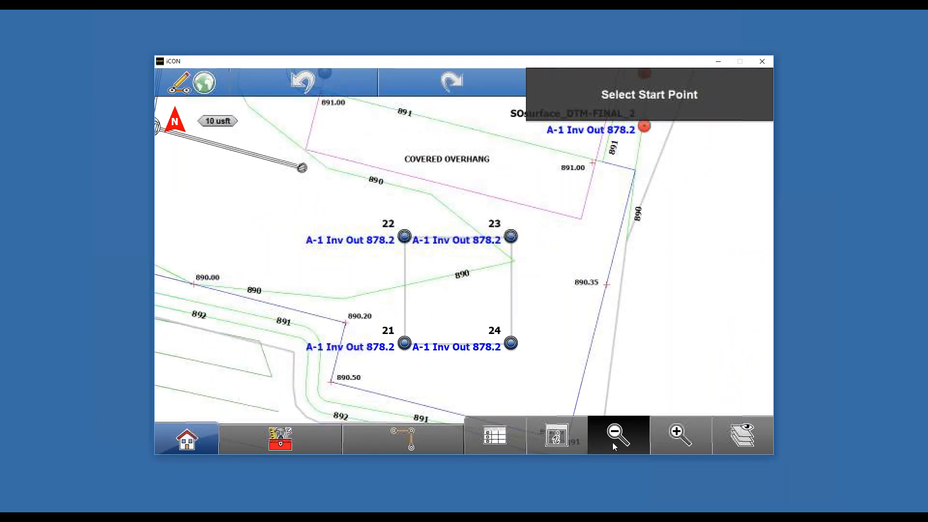
pyautogui.moveTo(480, 166)
pyautogui.mouseDown()
pyautogui.moveTo(497, 265)
pyautogui.moveTo(418, 243)
pyautogui.moveTo(395, 265)
pyautogui.moveTo(395, 283)
pyautogui.moveTo(548, 286)
pyautogui.moveTo(542, 276)
pyautogui.moveTo(518, 445)
pyautogui.moveTo(406, 382)
pyautogui.moveTo(391, 361)
pyautogui.mouseUp()
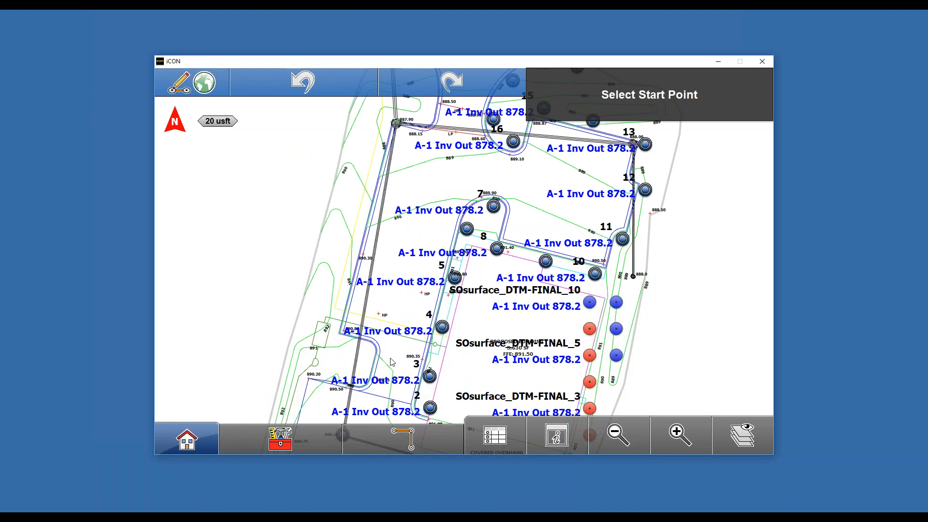
pyautogui.moveTo(567, 172)
pyautogui.mouseDown()
pyautogui.moveTo(476, 283)
pyautogui.moveTo(478, 254)
pyautogui.moveTo(467, 307)
pyautogui.mouseUp()
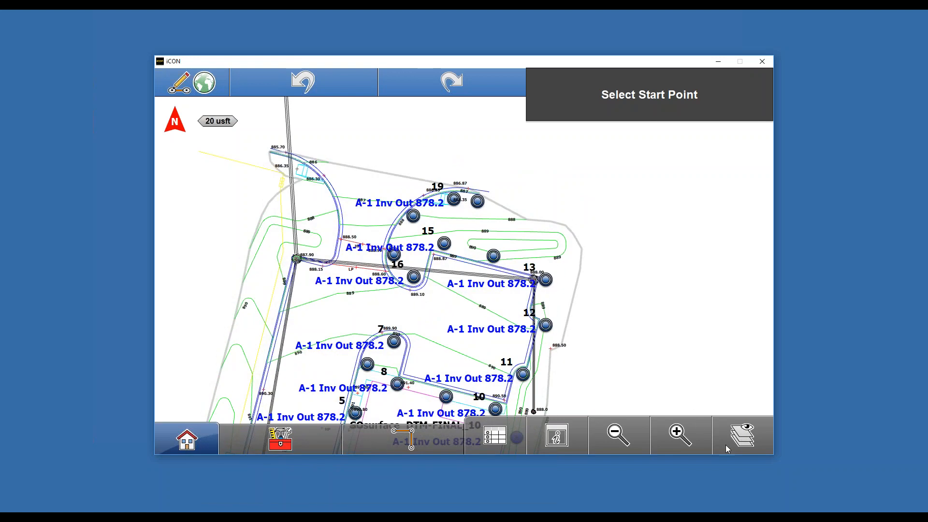
pyautogui.click(743, 436)
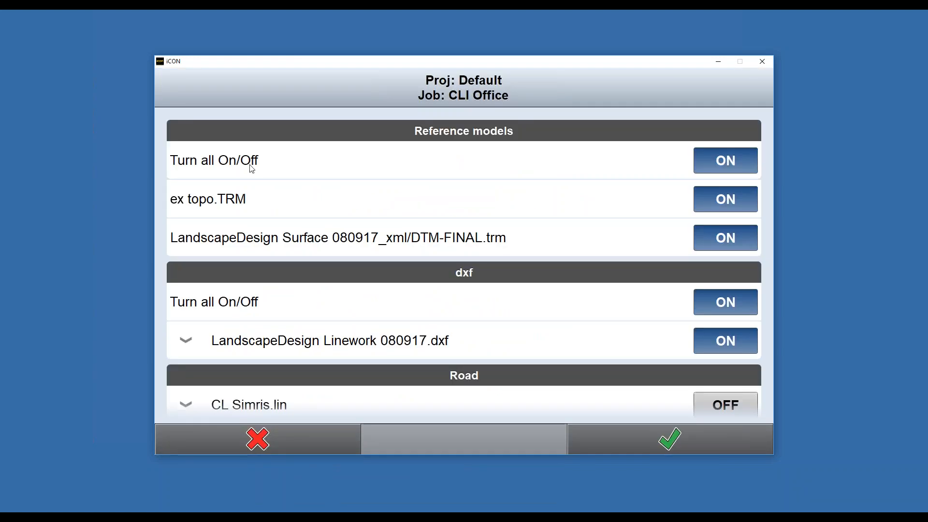
pyautogui.click(211, 335)
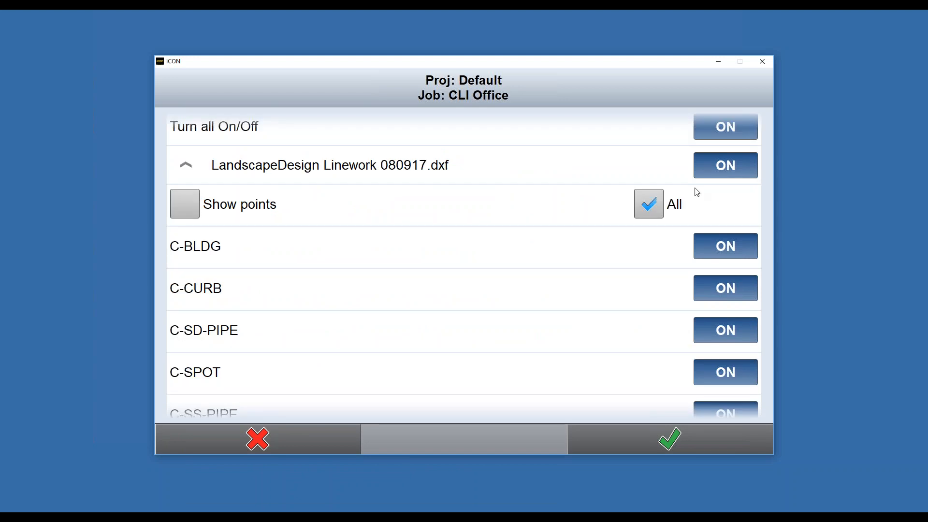
pyautogui.click(653, 206)
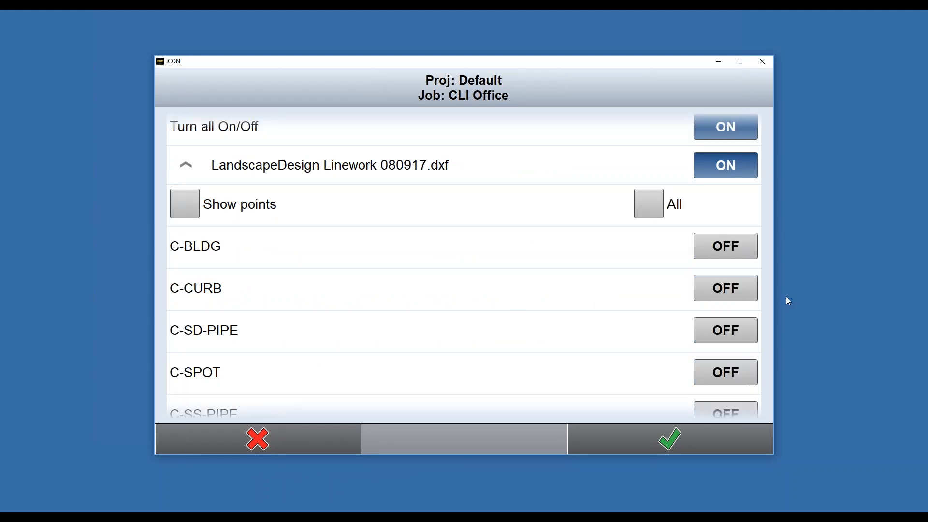
pyautogui.click(724, 291)
pyautogui.click(183, 206)
pyautogui.click(653, 436)
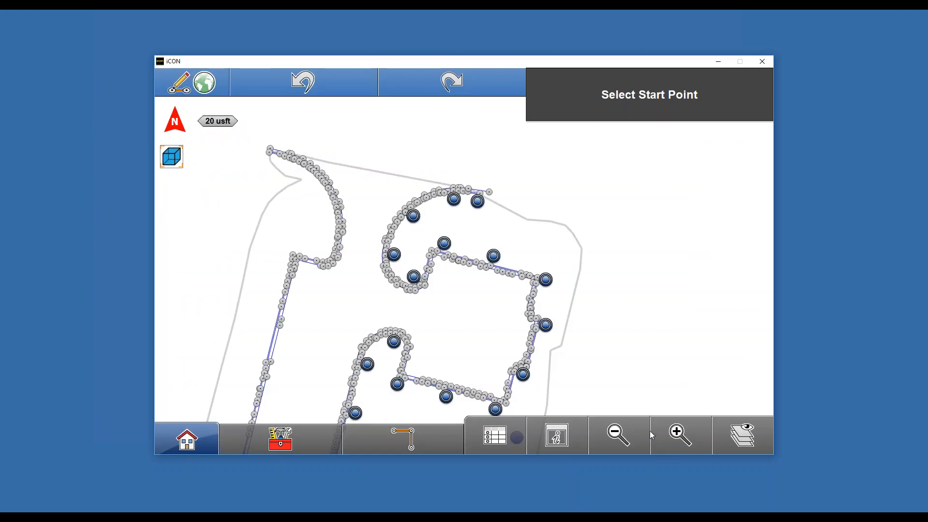
pyautogui.click(678, 440)
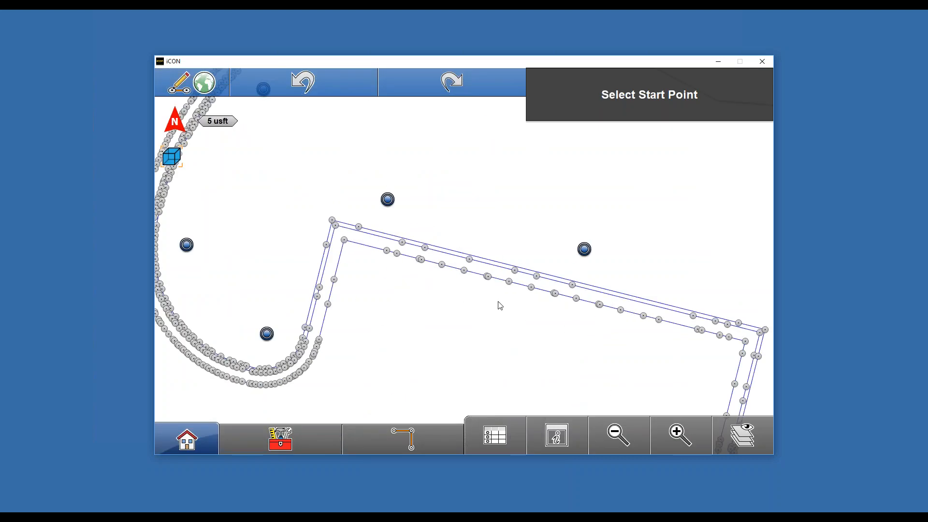
# - Define an arc by selecting three points along the inner curb return
pyautogui.moveTo(407, 329); pyautogui.dragTo(560, 269)
pyautogui.click(419, 430)
pyautogui.click(364, 312)
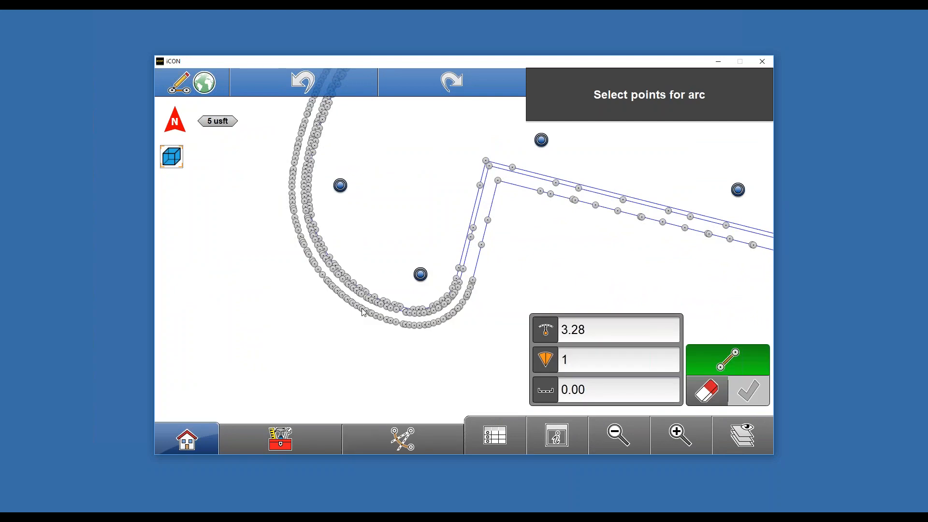
pyautogui.click(682, 444)
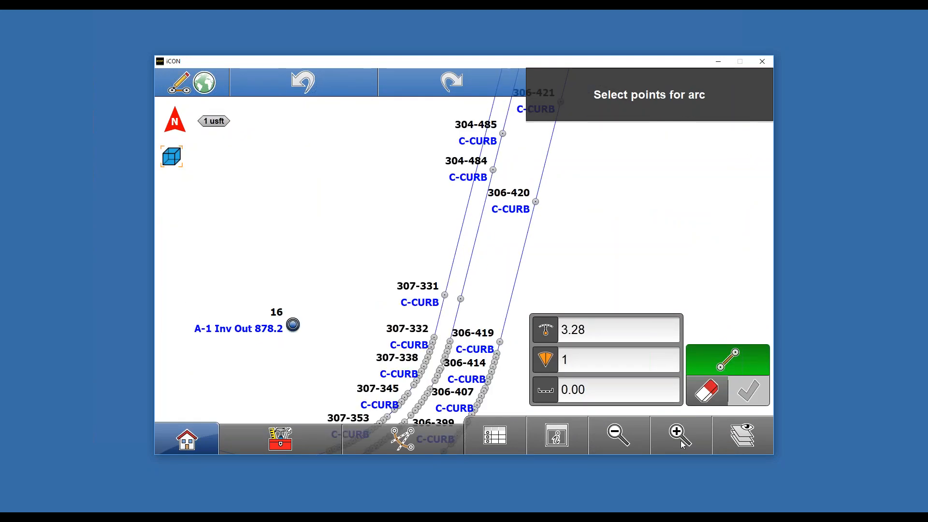
pyautogui.moveTo(375, 353); pyautogui.dragTo(448, 155)
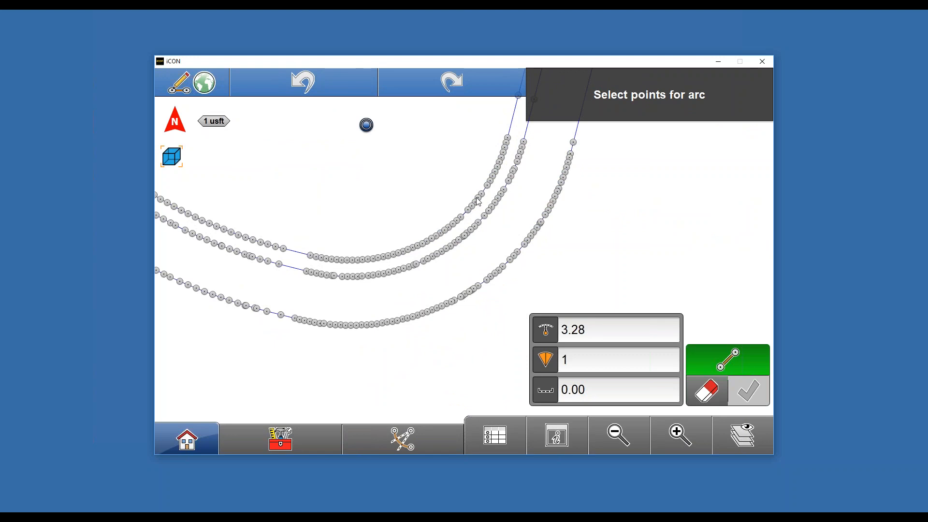
pyautogui.scroll(2, 476, 206)
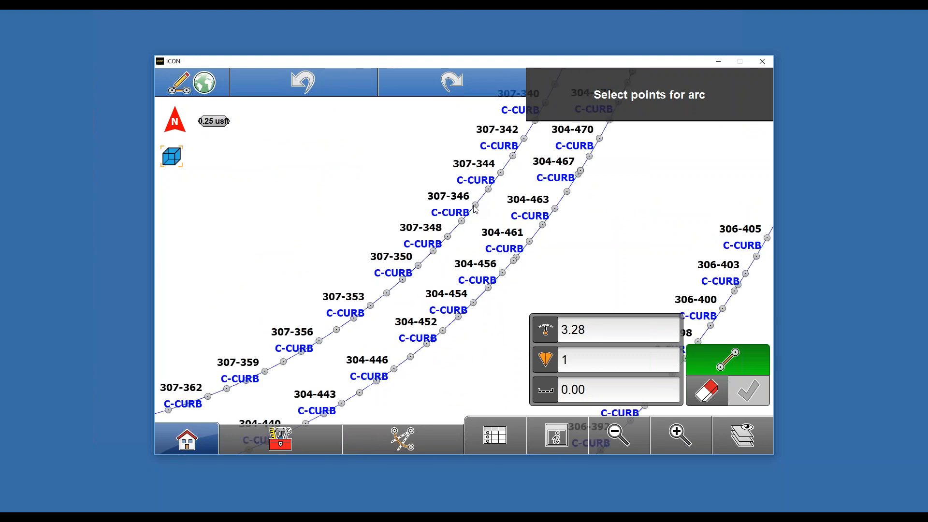
pyautogui.scroll(-2, 475, 208)
pyautogui.scroll(2, 457, 220)
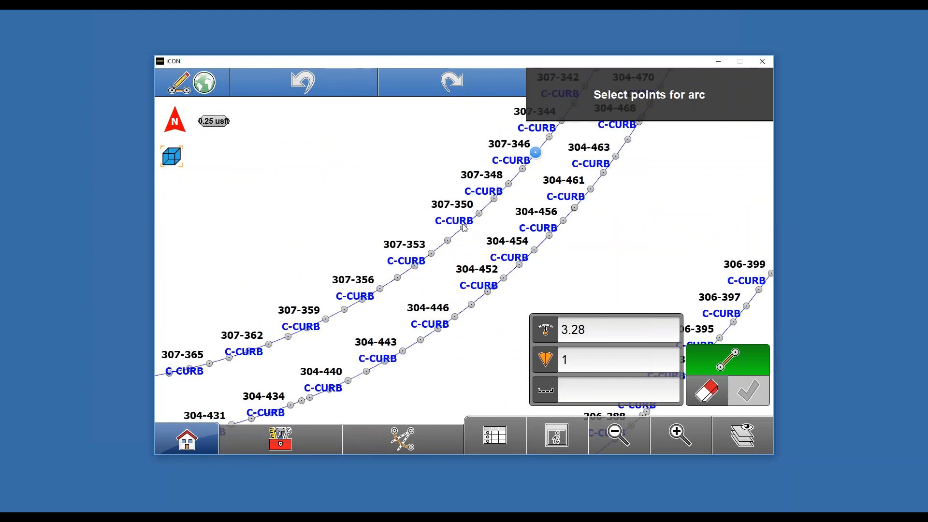
pyautogui.click(465, 231)
pyautogui.scroll(-2, 464, 231)
pyautogui.scroll(2, 434, 241)
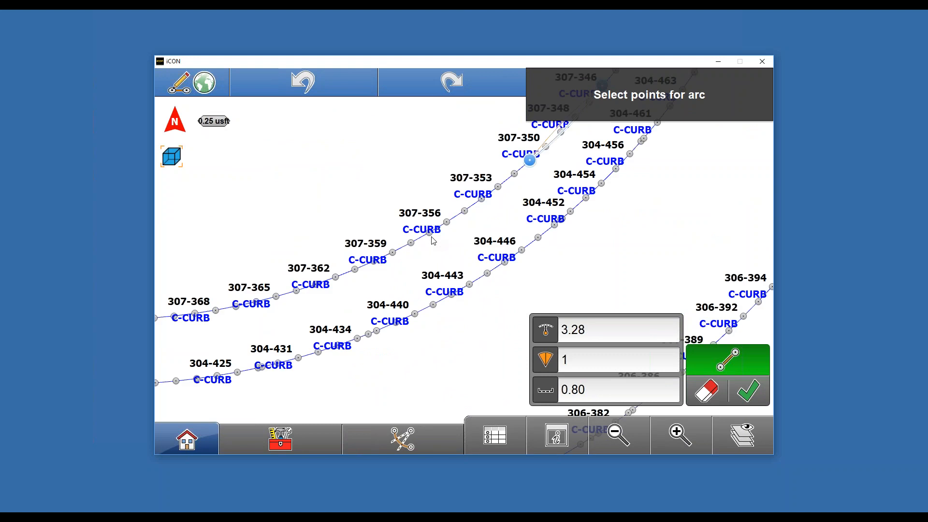
pyautogui.click(430, 233)
pyautogui.scroll(-2, 431, 234)
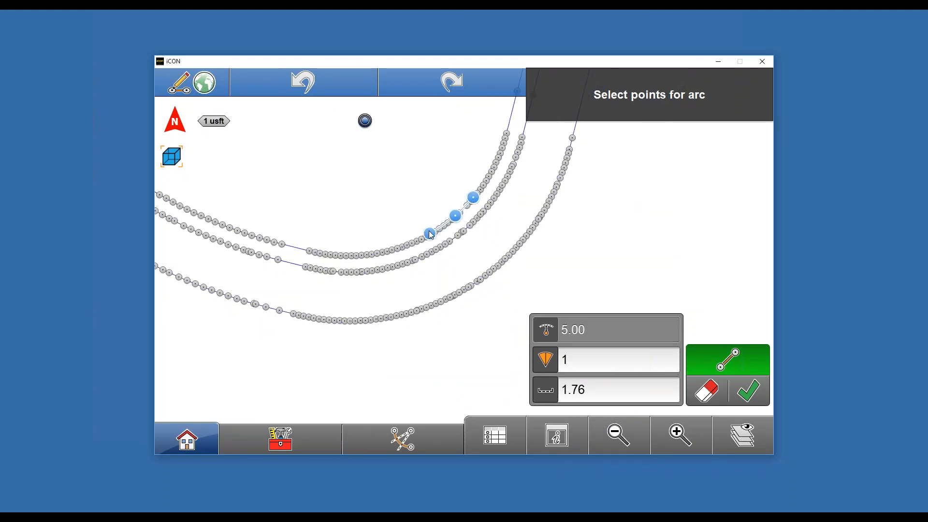
pyautogui.click(629, 431)
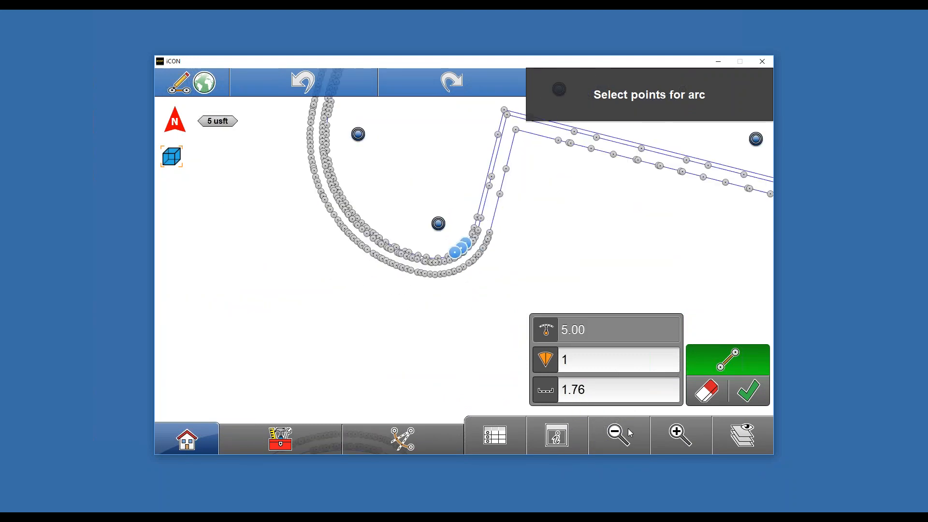
pyautogui.click(628, 430)
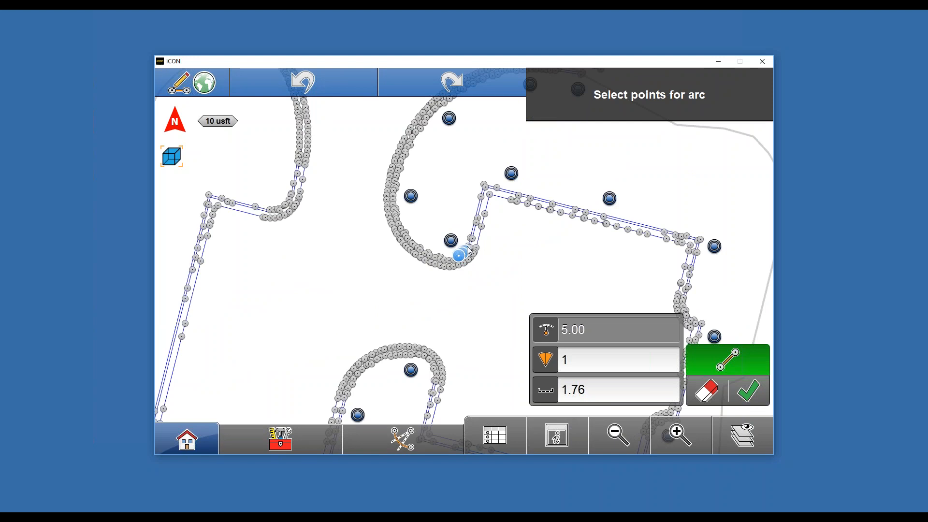
# - Turn on Store Rad Pt and accept the arc so its radius point is stored
pyautogui.click(302, 437)
pyautogui.click(184, 315)
pyautogui.click(675, 436)
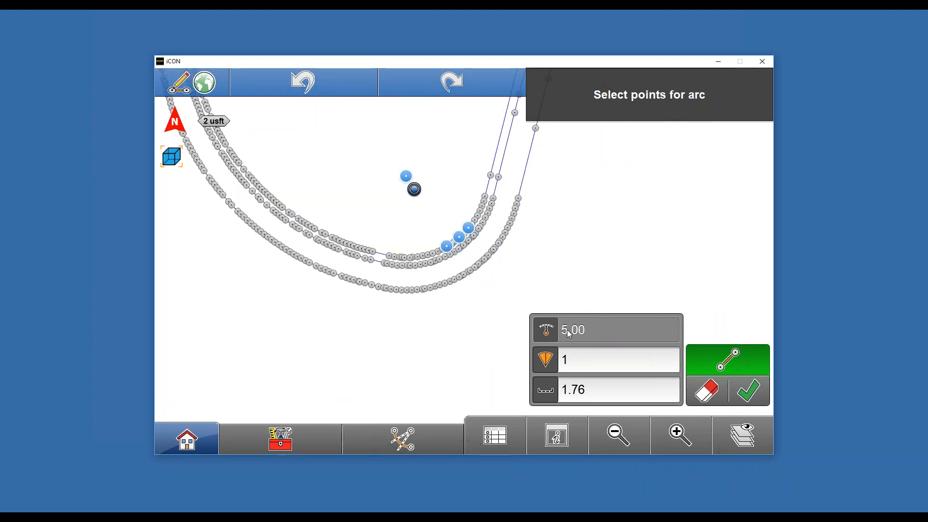
pyautogui.click(748, 391)
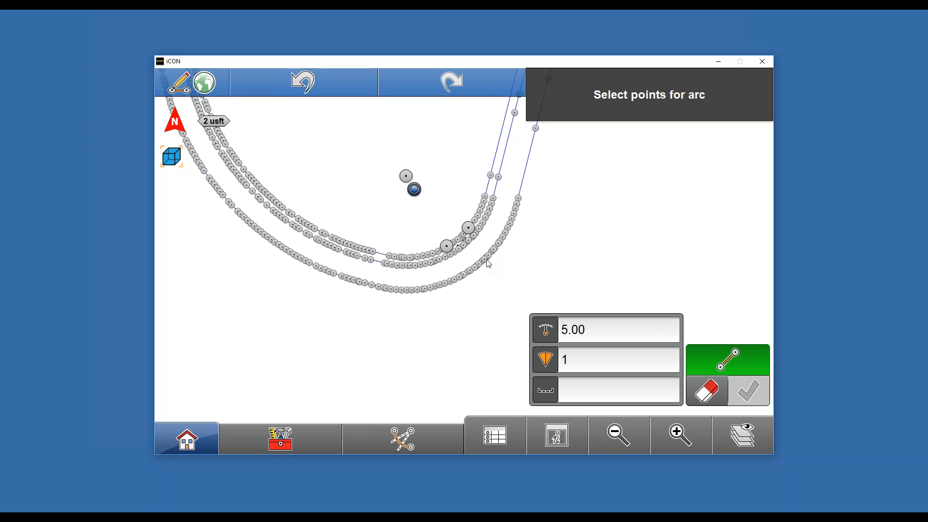
# - Connect the stored radius point to the curb arc point with a line using Connect Pts
pyautogui.click(301, 439)
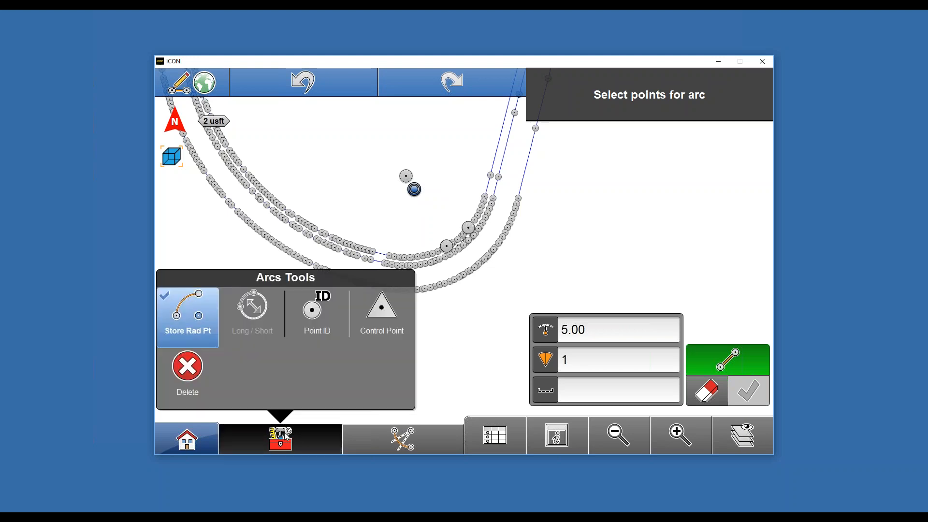
pyautogui.click(408, 438)
pyautogui.click(308, 315)
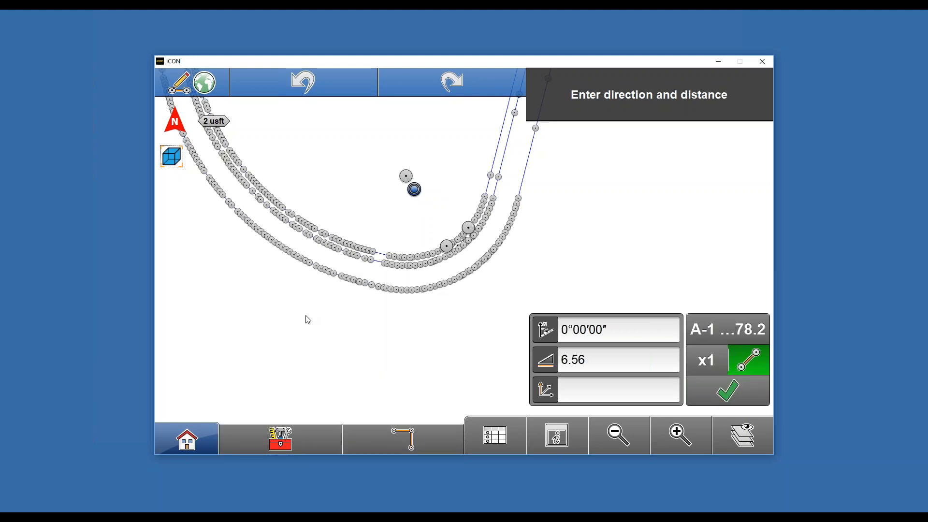
pyautogui.click(288, 441)
pyautogui.click(246, 250)
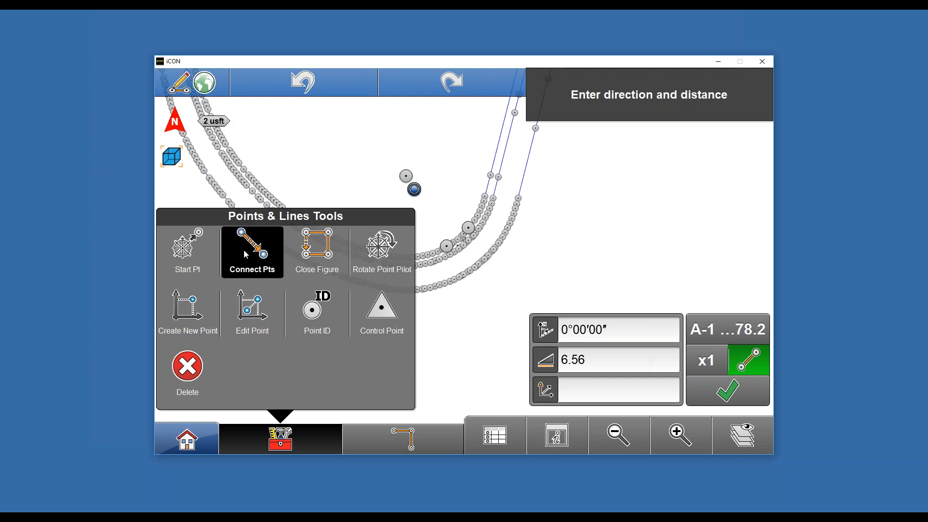
pyautogui.click(448, 250)
pyautogui.click(405, 188)
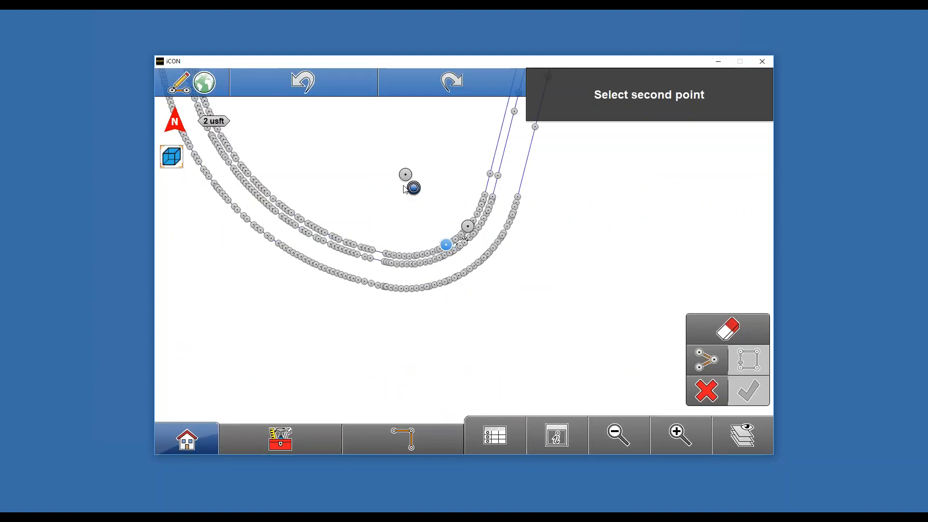
pyautogui.click(407, 178)
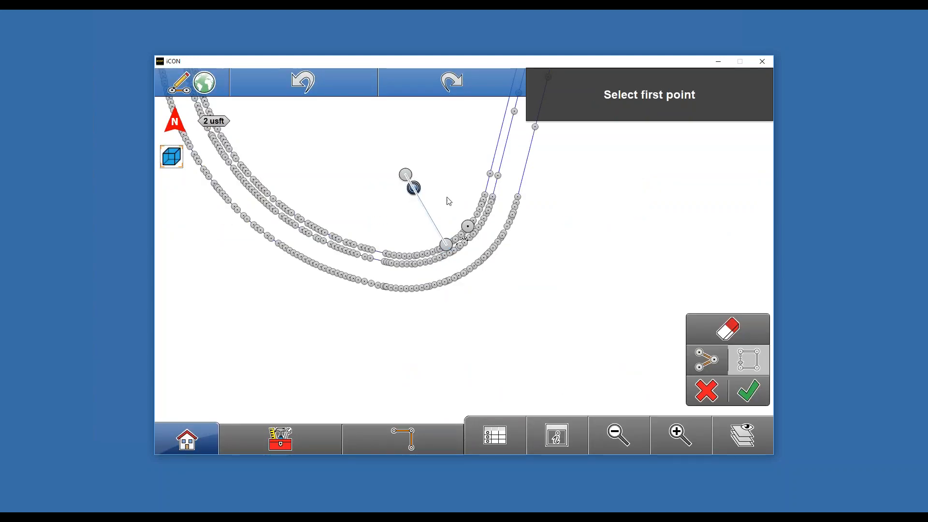
pyautogui.click(763, 401)
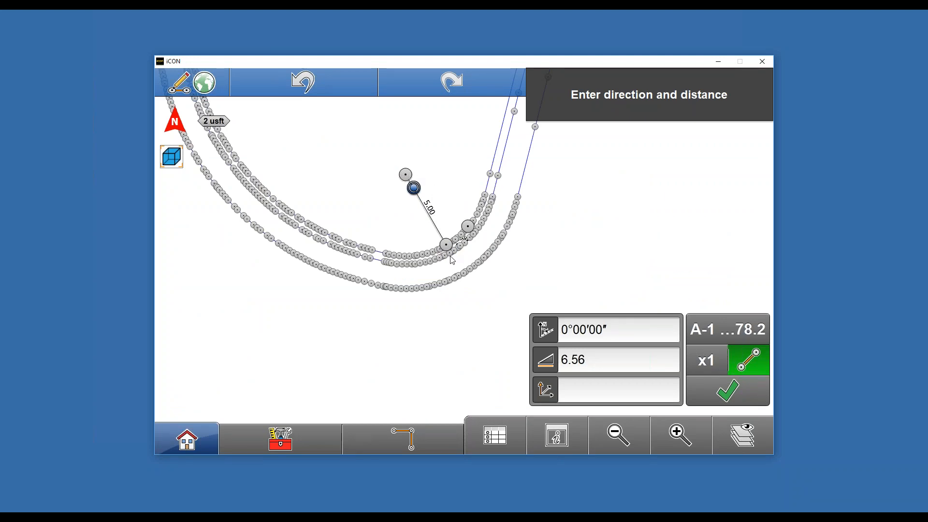
# - Start a new point figure at the end point of the upper curb line
pyautogui.click(626, 442)
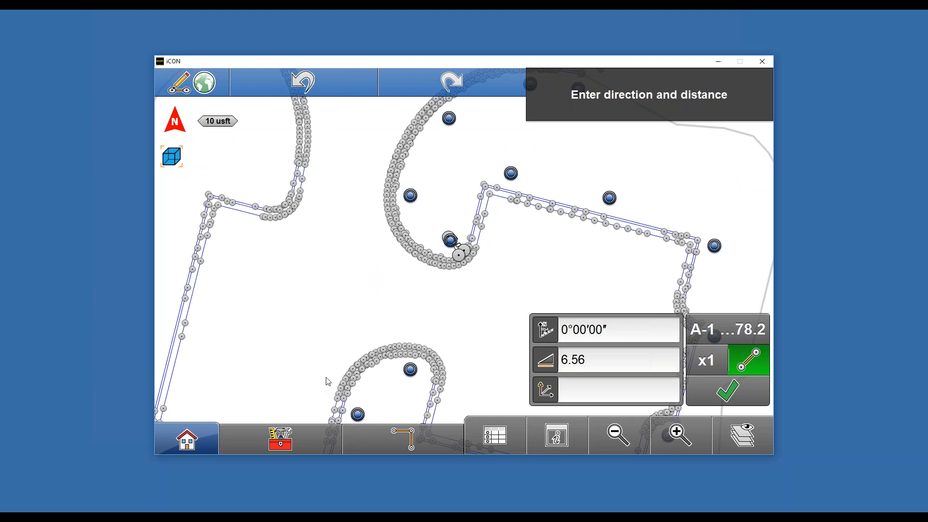
pyautogui.moveTo(386, 272); pyautogui.dragTo(386, 426)
pyautogui.moveTo(340, 211); pyautogui.dragTo(206, 220)
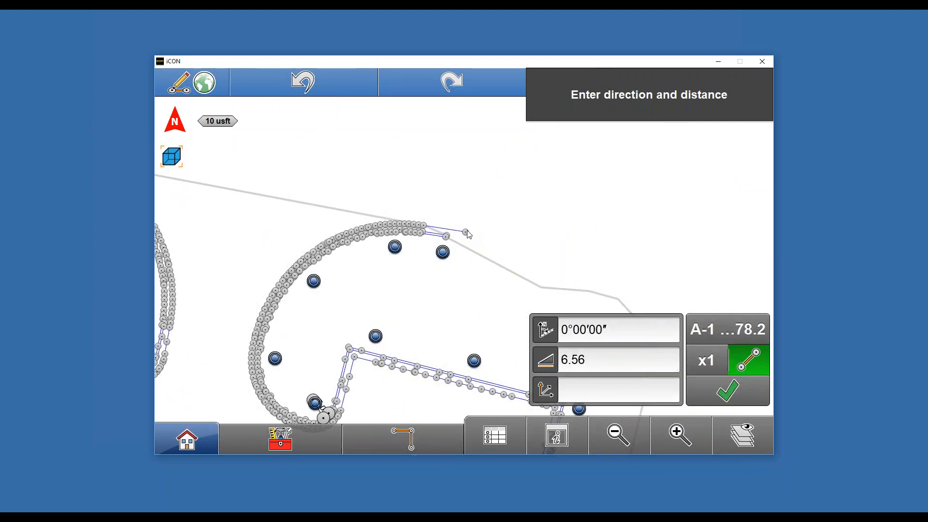
pyautogui.click(264, 441)
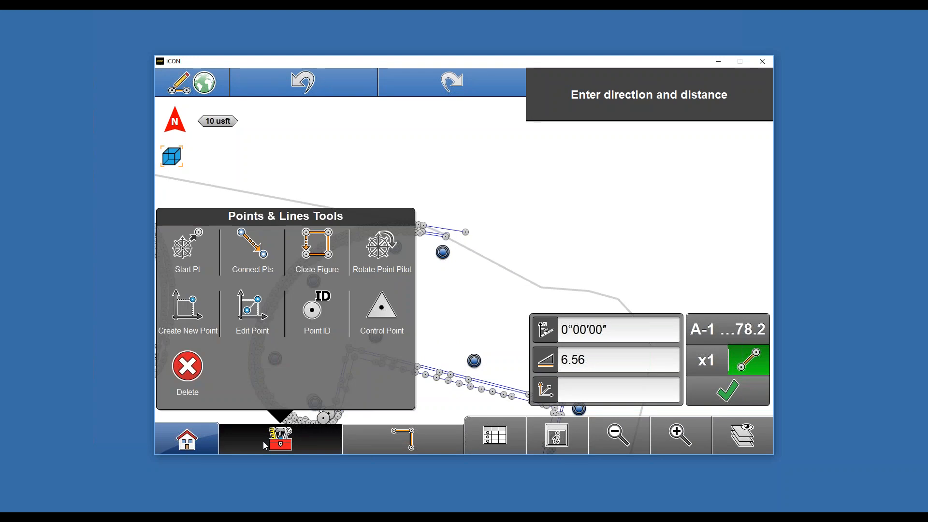
pyautogui.click(198, 245)
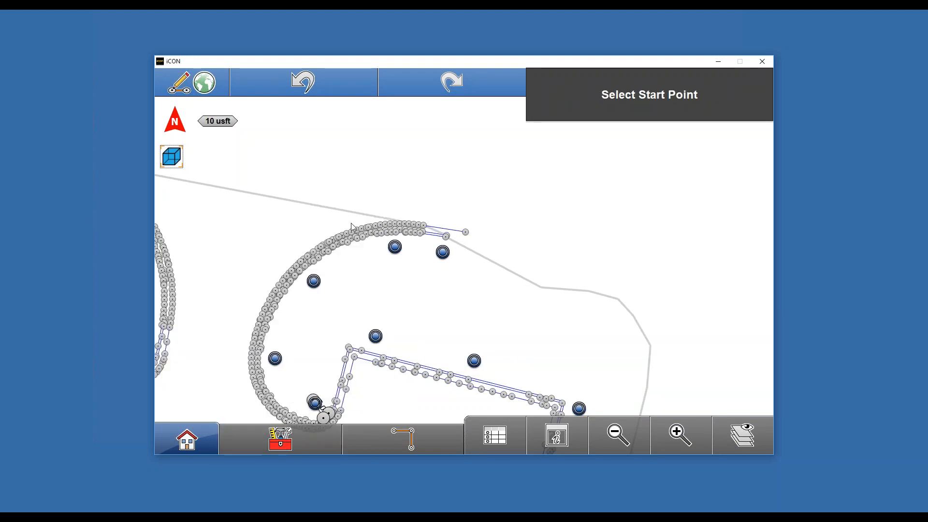
pyautogui.click(467, 233)
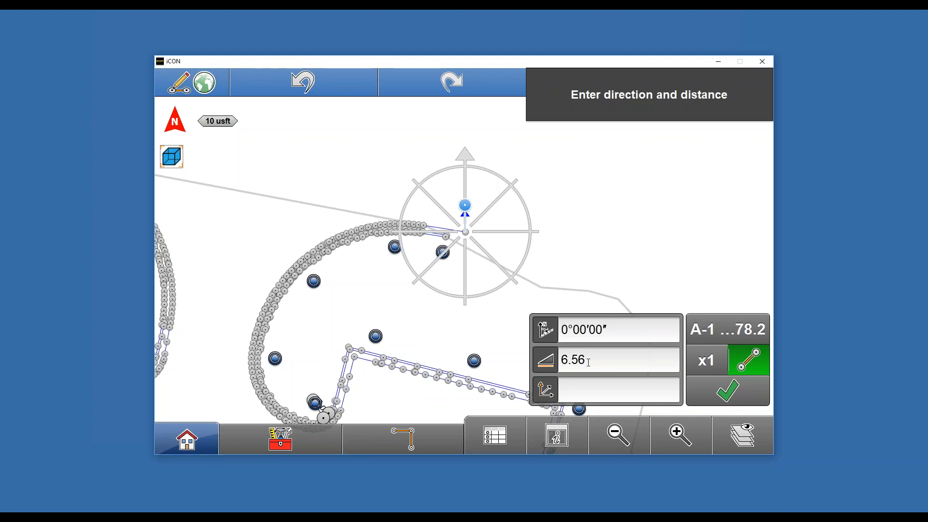
# - Set the distance to 100.00 and store a point due north at 0°00'00"
pyautogui.click(588, 362)
pyautogui.click(242, 357)
pyautogui.click(237, 385)
pyautogui.click(238, 385)
pyautogui.click(719, 438)
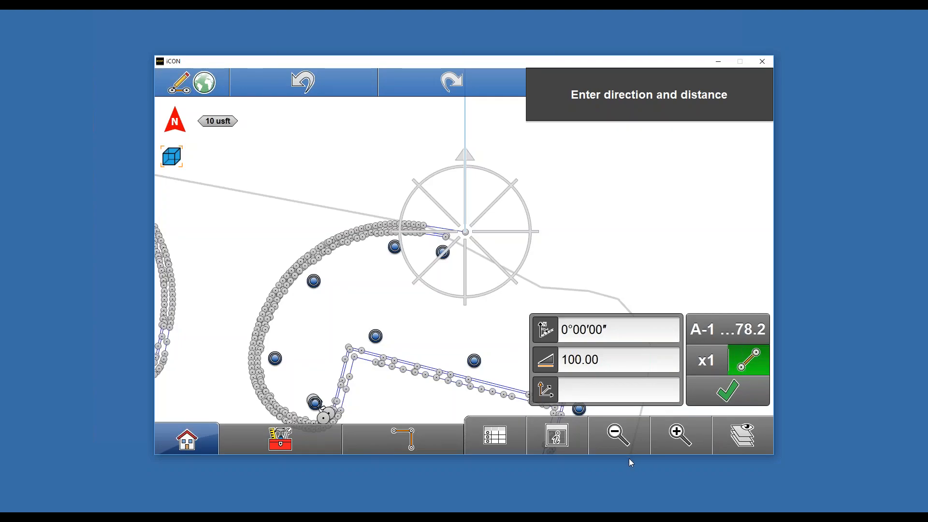
pyautogui.click(616, 444)
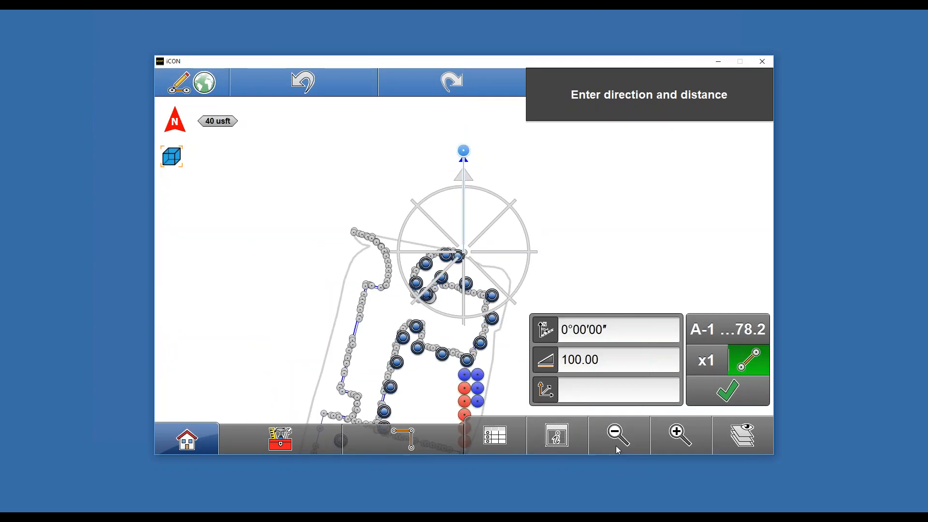
pyautogui.click(726, 399)
# - Store further 100.00 points at 90°, 180° and 270° to complete a square
pyautogui.click(525, 154)
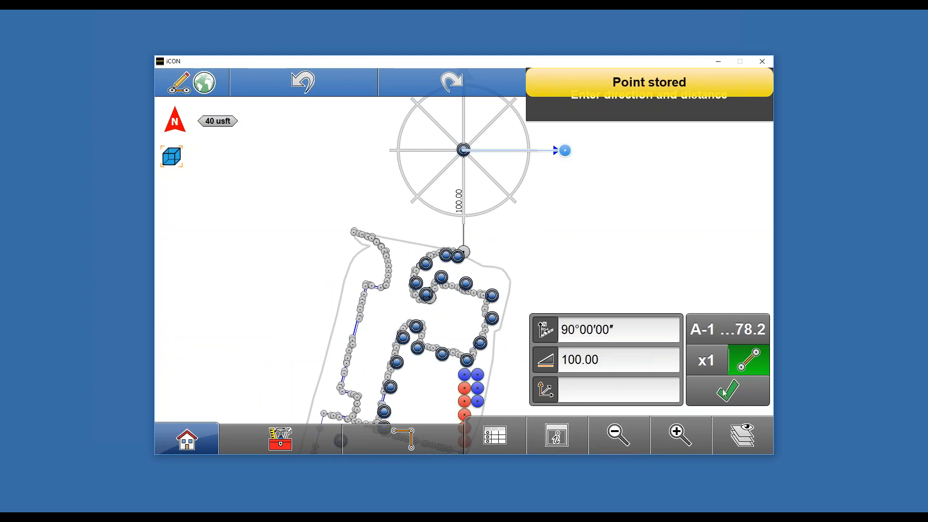
pyautogui.click(725, 394)
pyautogui.click(564, 214)
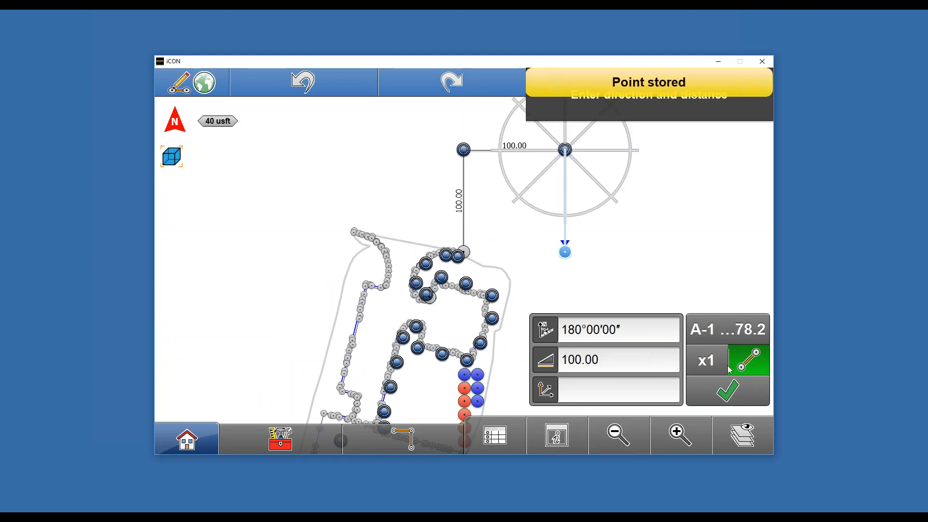
pyautogui.click(726, 393)
pyautogui.click(506, 258)
pyautogui.click(726, 393)
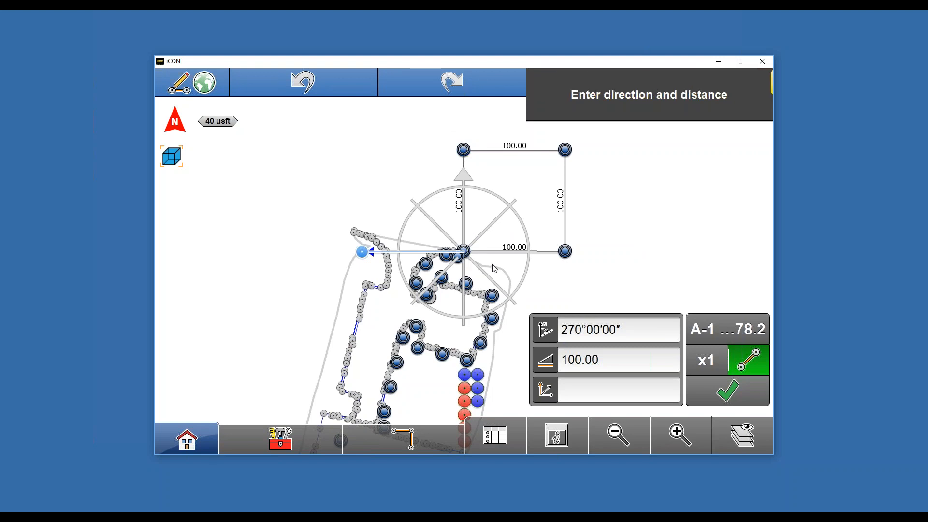
# - Return to the home screen and open the Measure application
pyautogui.click(289, 437)
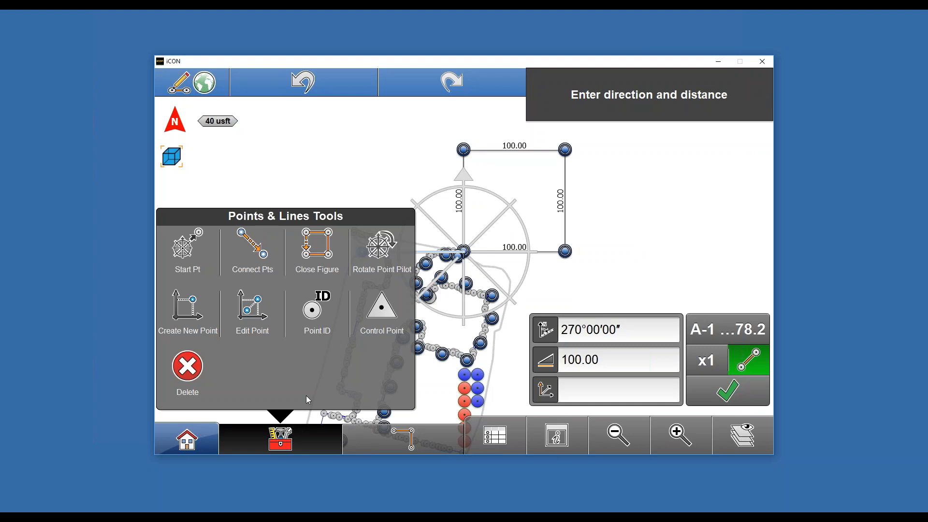
pyautogui.click(178, 451)
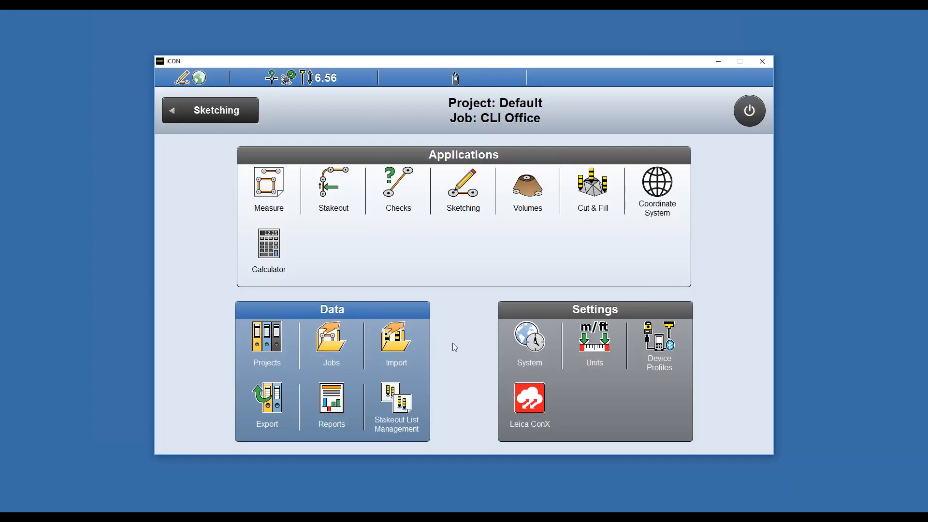
pyautogui.click(282, 181)
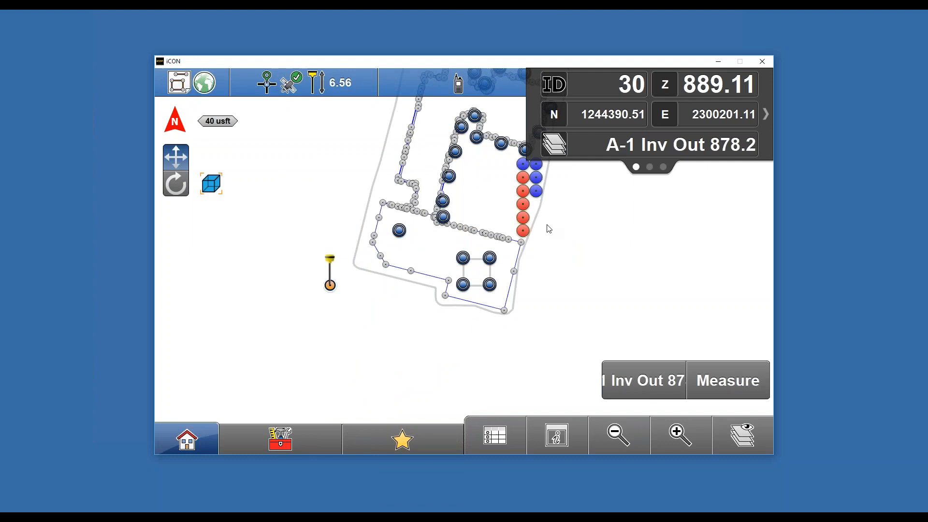
# - Open the code definitions for measuring, select noCodes, and open the code definition tools
pyautogui.click(289, 449)
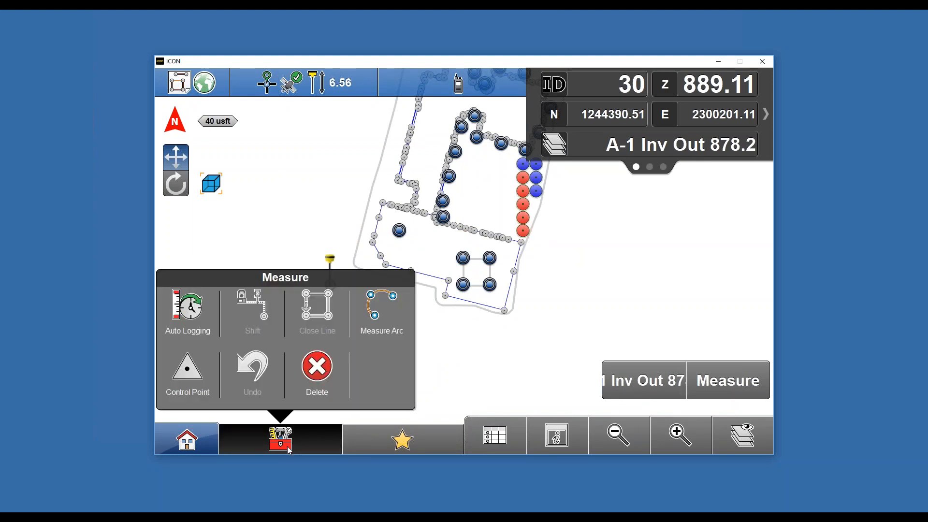
pyautogui.click(188, 382)
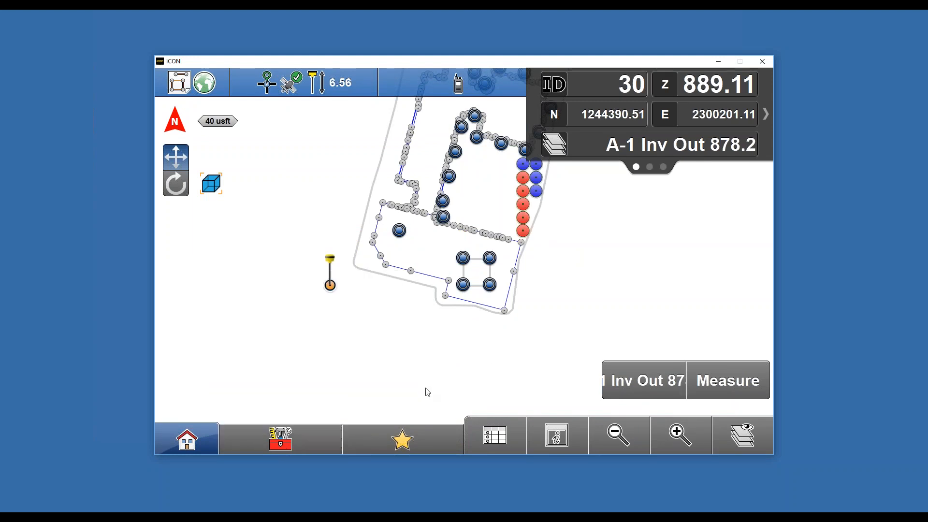
pyautogui.click(637, 391)
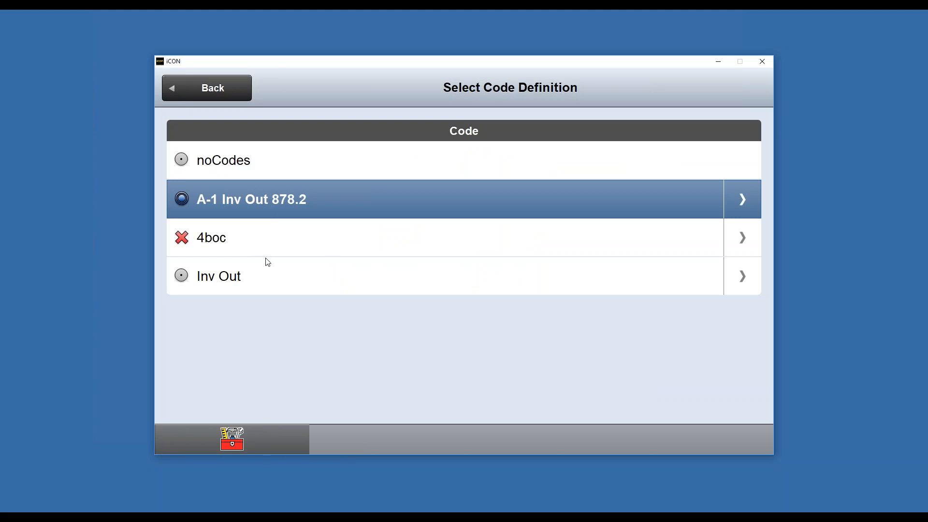
pyautogui.click(256, 170)
pyautogui.click(642, 380)
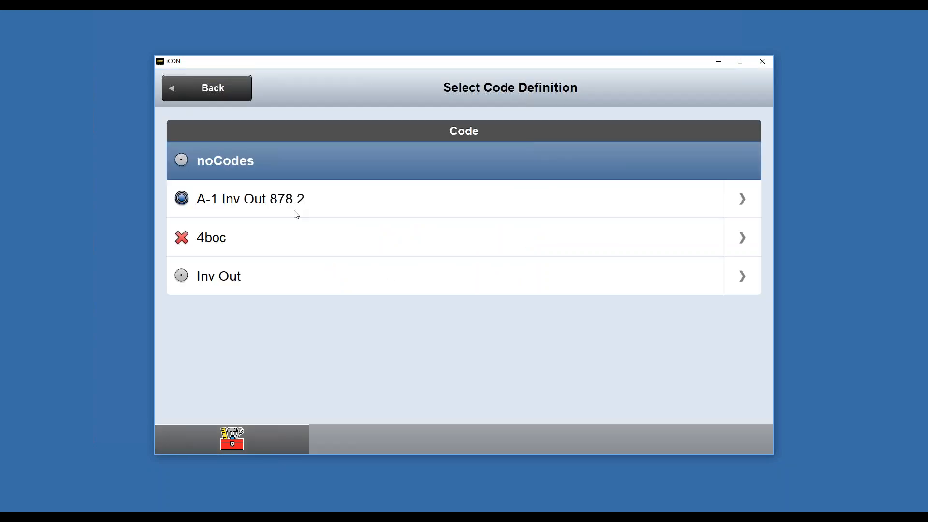
pyautogui.click(239, 439)
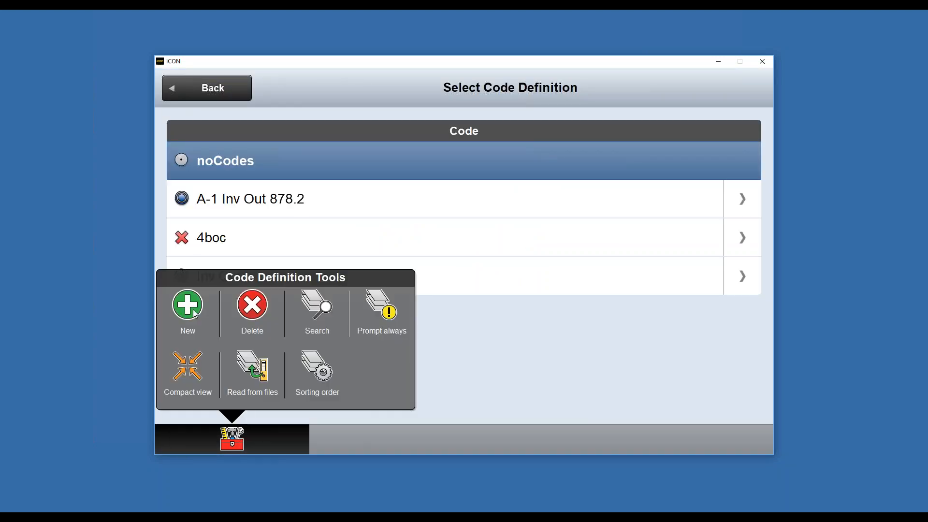
# - Create a new code definition named ctrl with the default symbol and use it for measuring
pyautogui.click(195, 314)
pyautogui.click(512, 149)
pyautogui.write('ctrl')
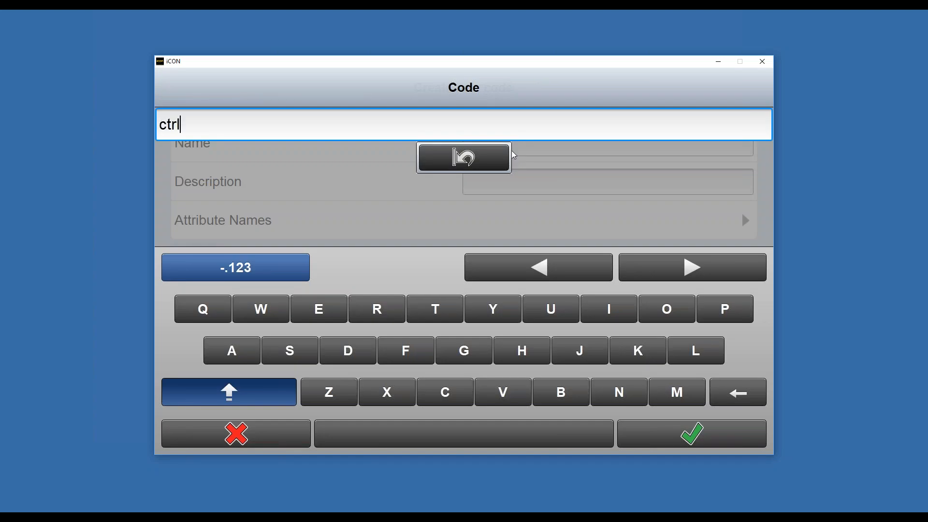
pyautogui.click(723, 444)
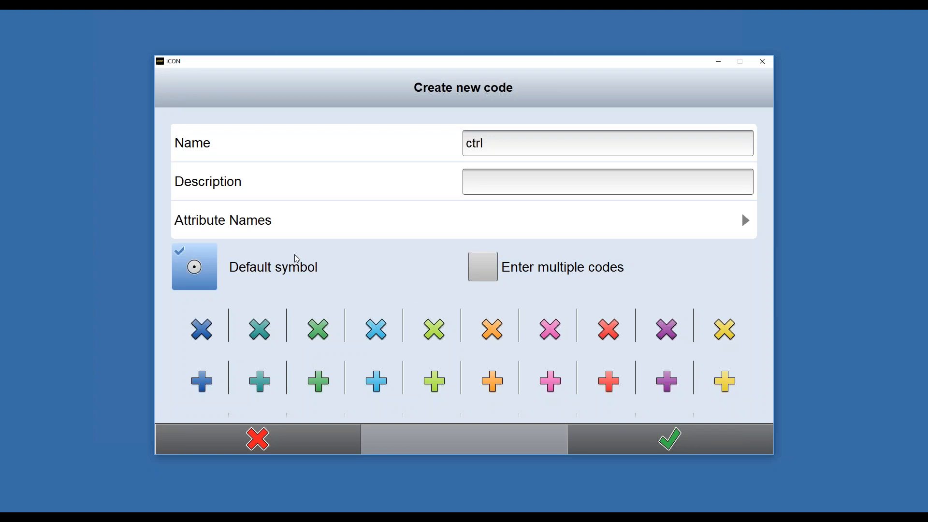
pyautogui.click(679, 443)
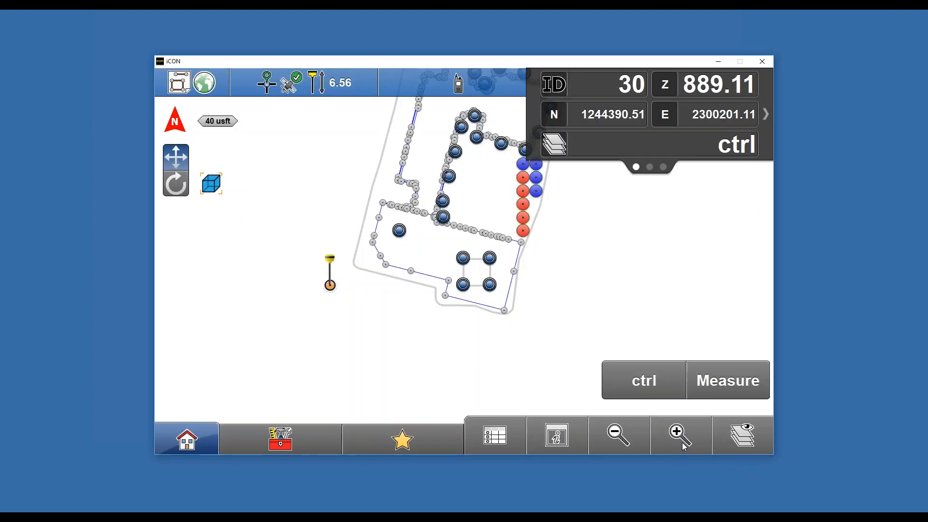
# - Measure and store four control points with the ctrl code in Control Point mode
pyautogui.click(272, 440)
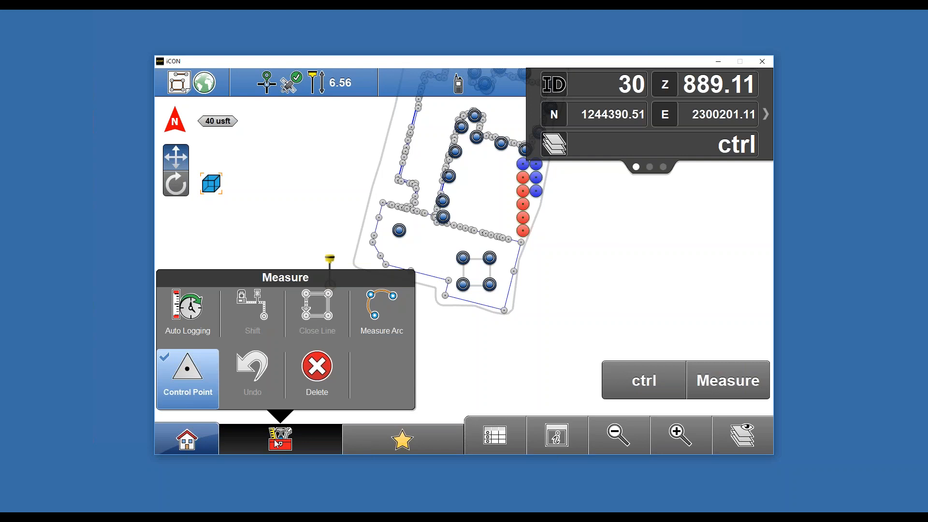
pyautogui.click(297, 449)
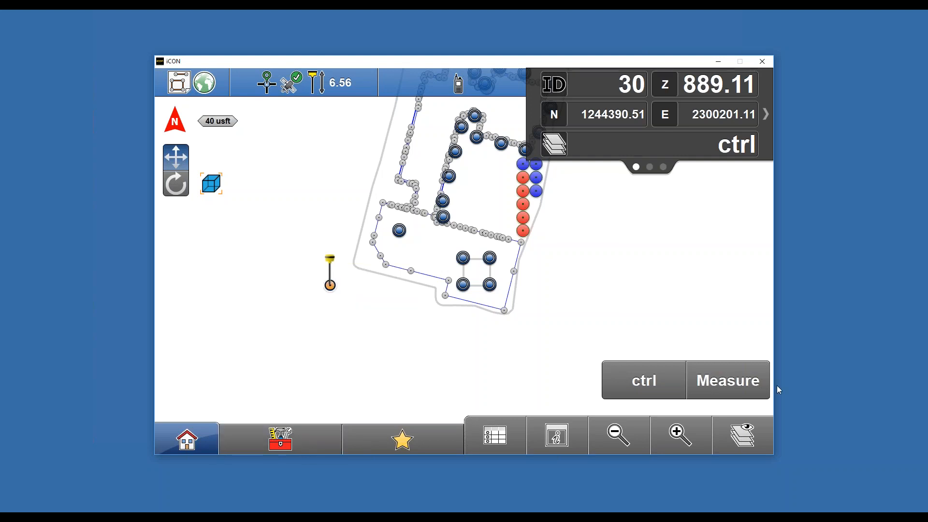
pyautogui.click(742, 384)
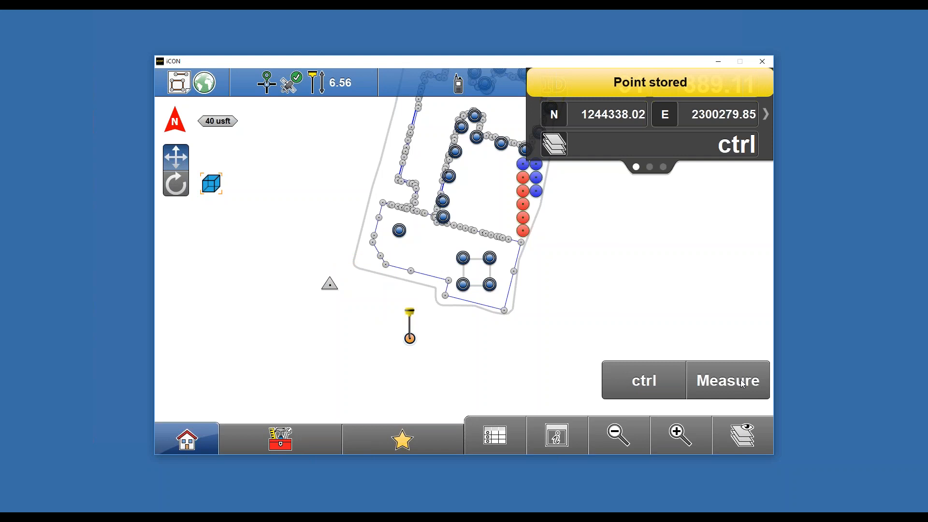
pyautogui.click(742, 384)
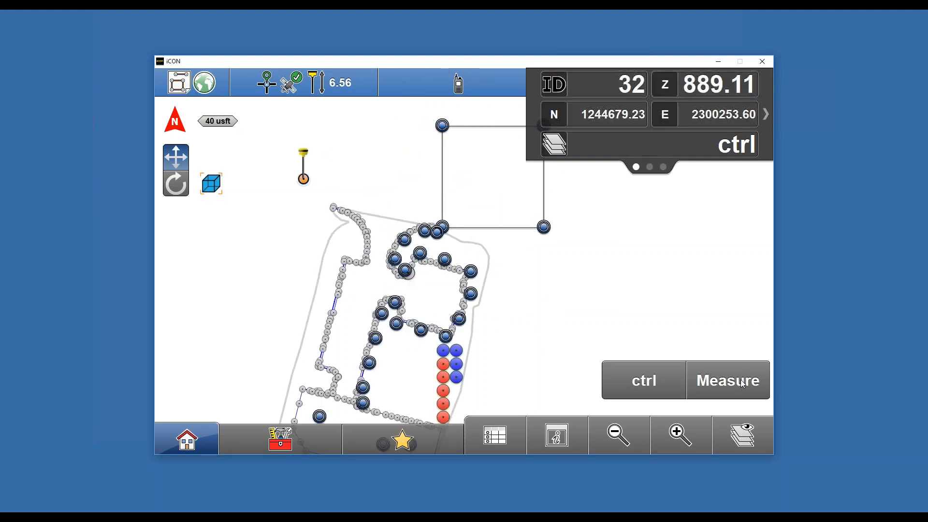
pyautogui.click(751, 381)
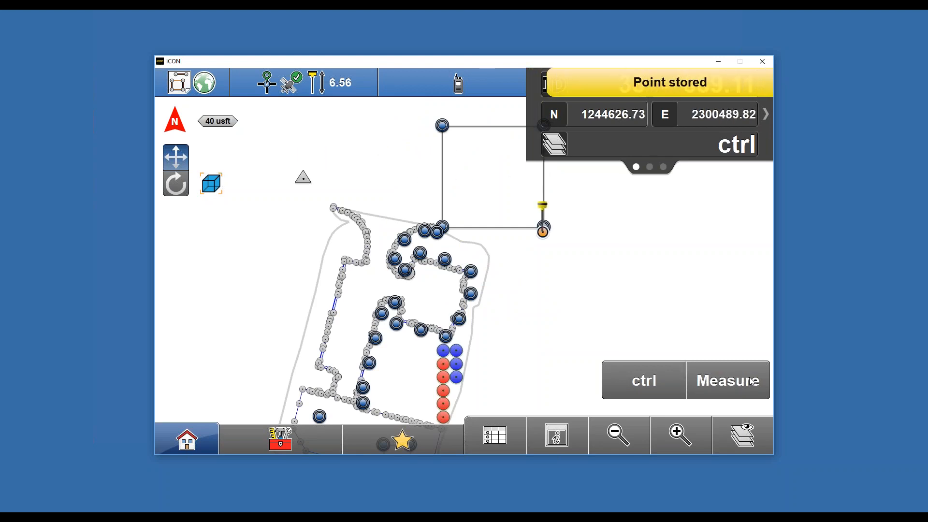
pyautogui.click(738, 385)
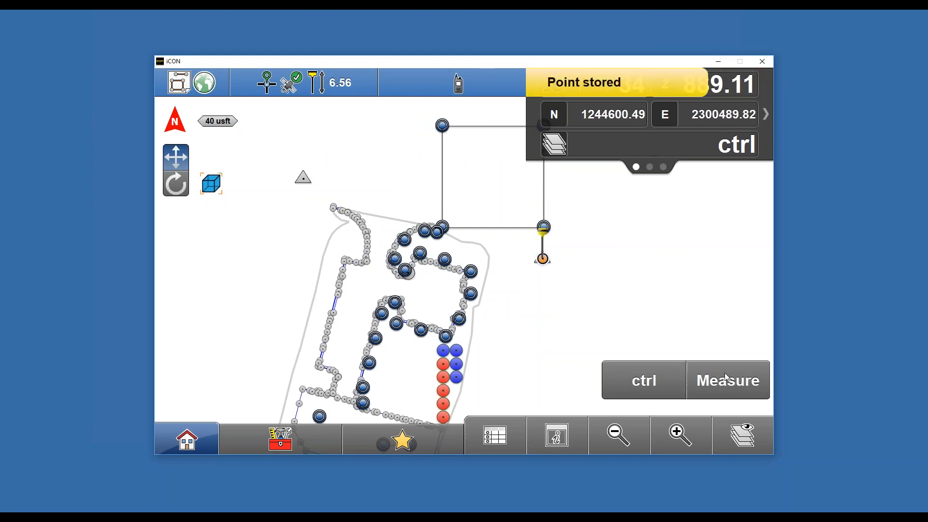
# - Review the stored control points in the point list, showing only the New Control Points file
pyautogui.click(619, 435)
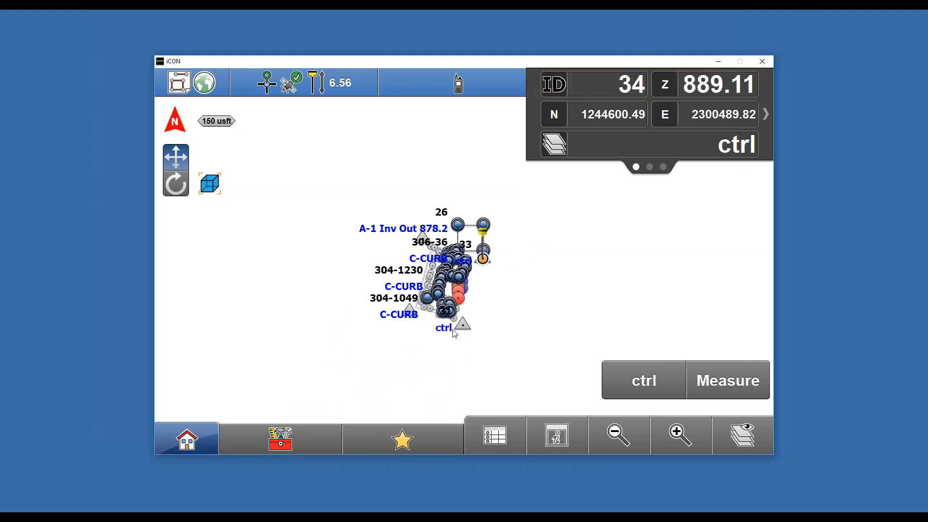
pyautogui.click(676, 431)
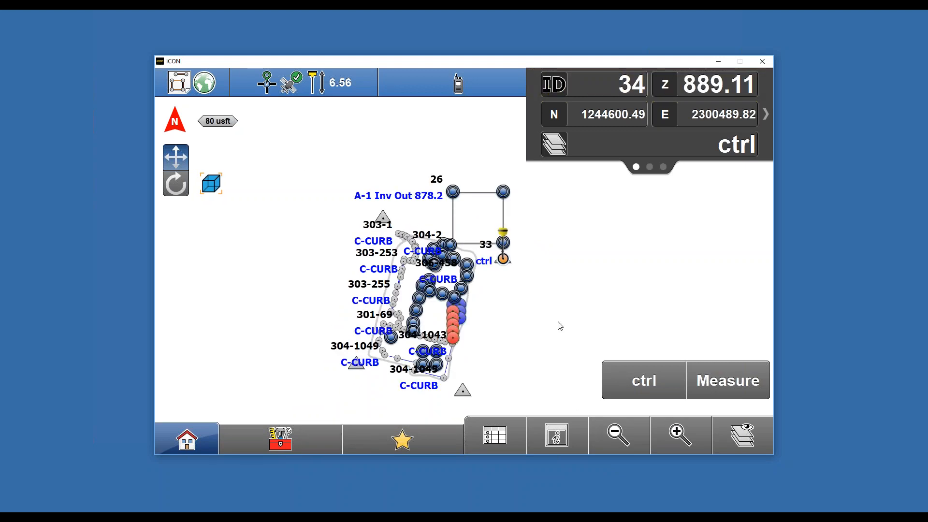
pyautogui.moveTo(550, 302); pyautogui.dragTo(559, 242)
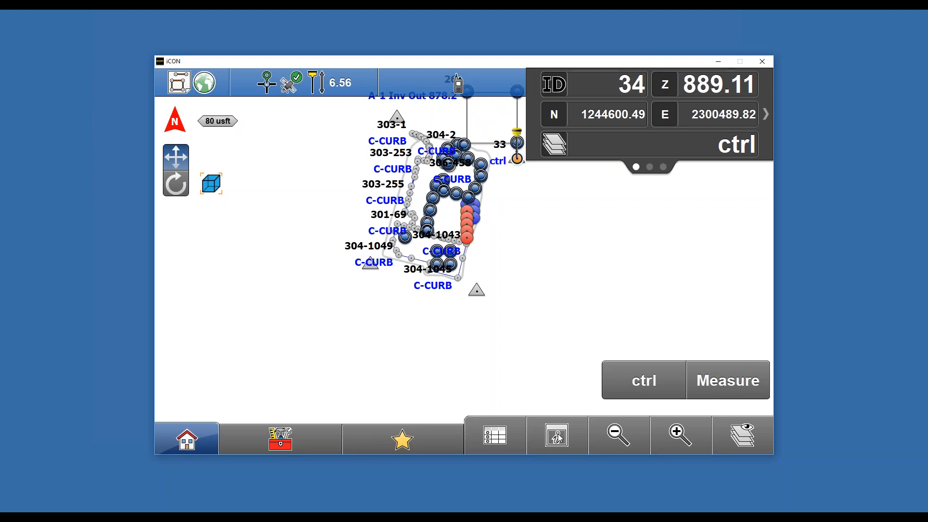
pyautogui.click(509, 436)
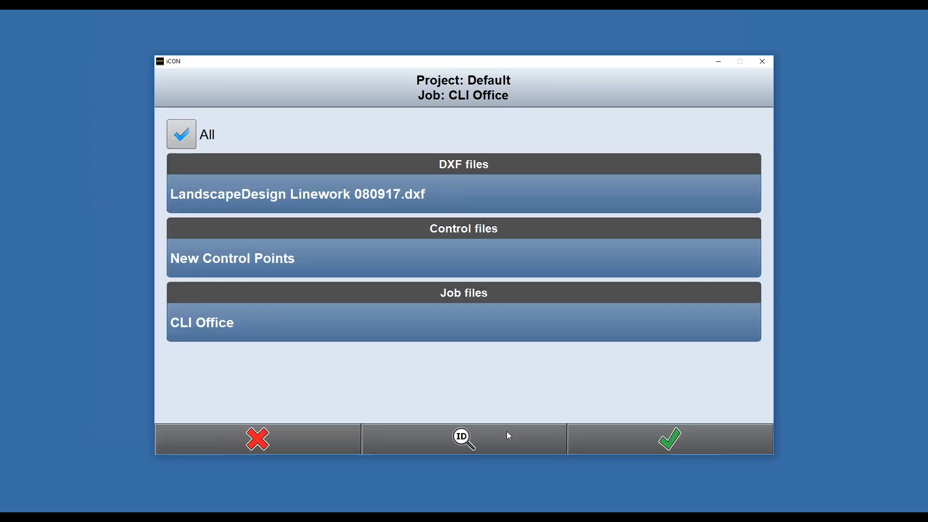
pyautogui.click(381, 321)
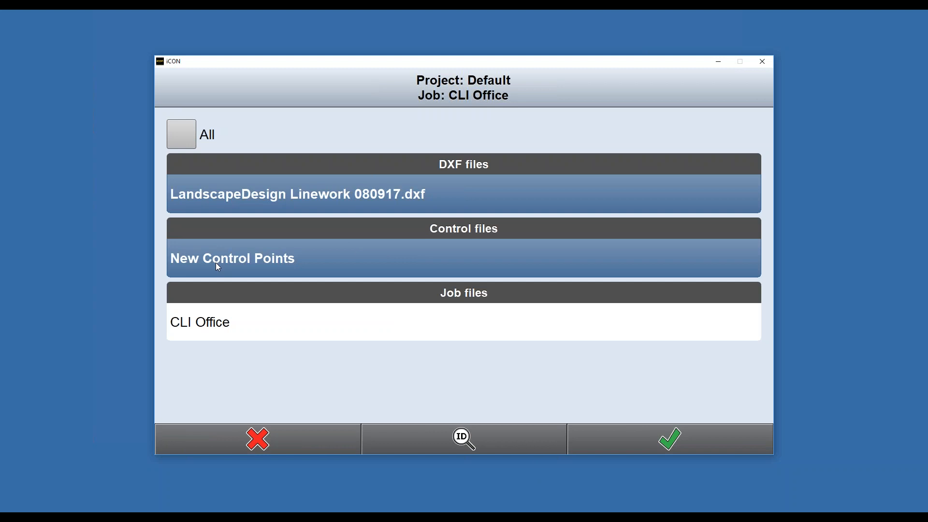
pyautogui.click(321, 188)
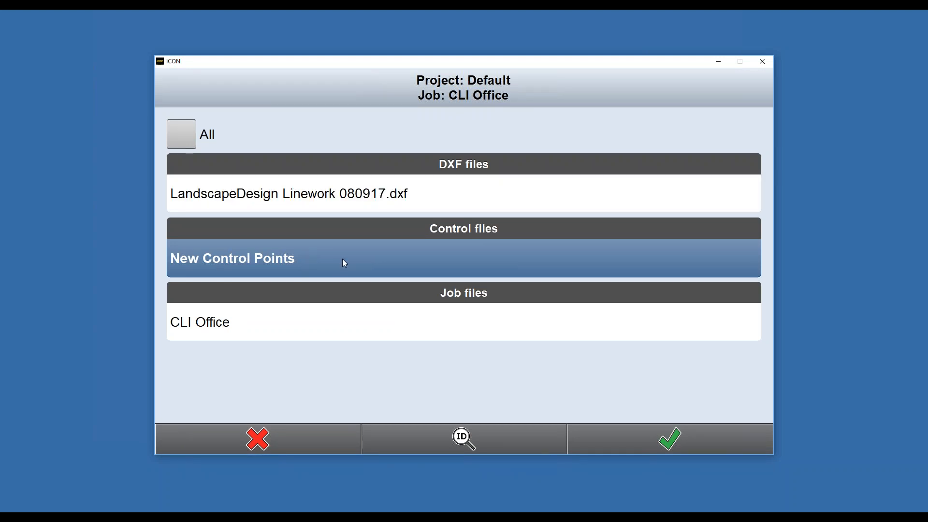
pyautogui.click(706, 446)
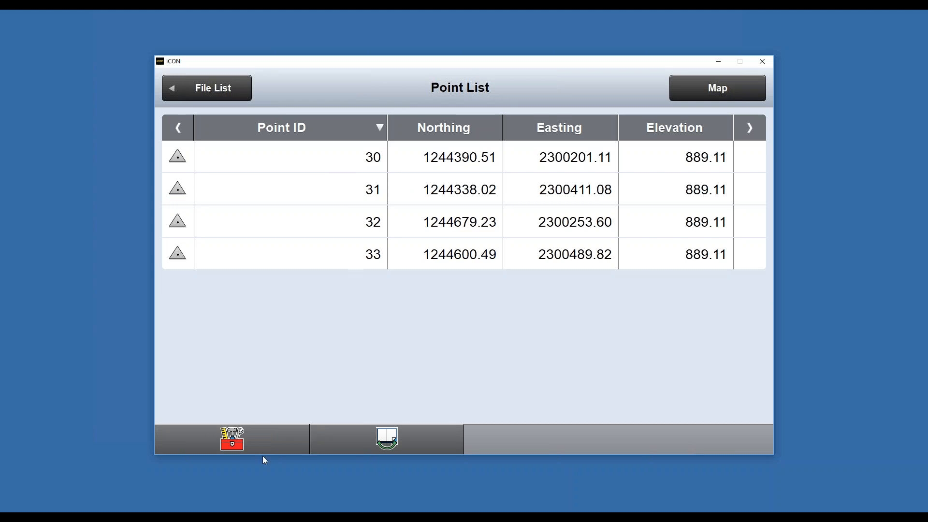
pyautogui.click(246, 451)
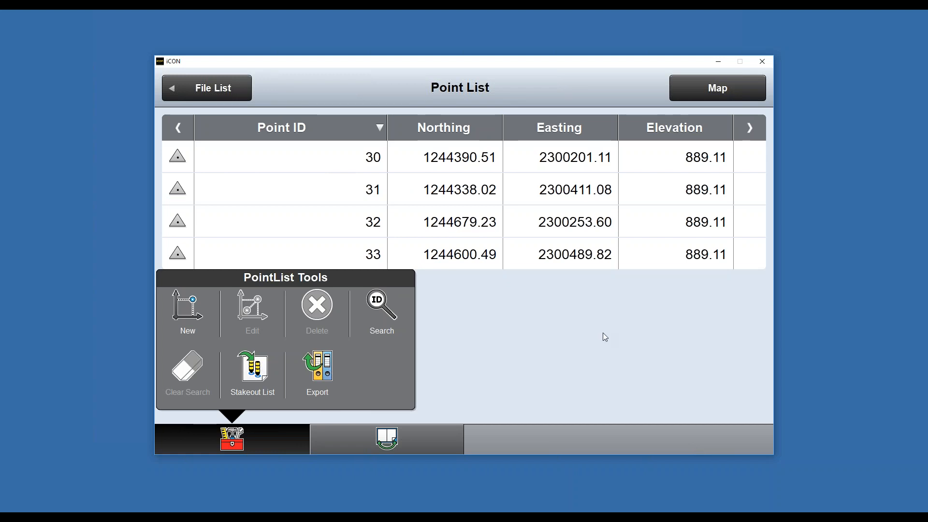
pyautogui.click(679, 84)
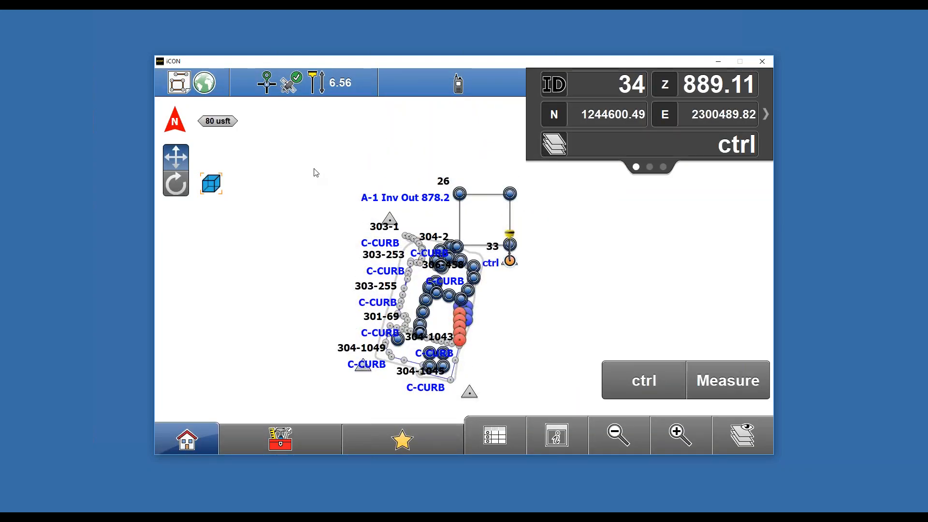
# - Switch the GPS measure mode to Average (manual), then measure and store an averaged control point
pyautogui.click(305, 83)
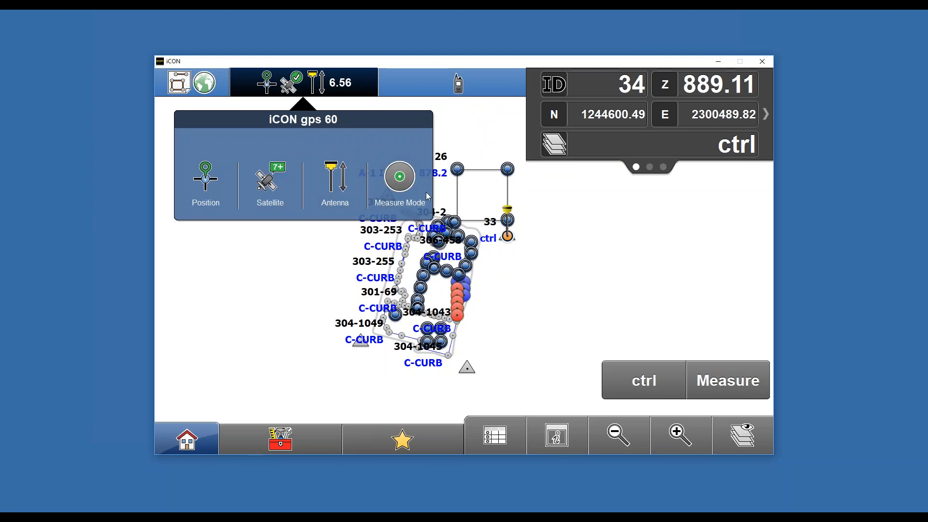
pyautogui.click(400, 183)
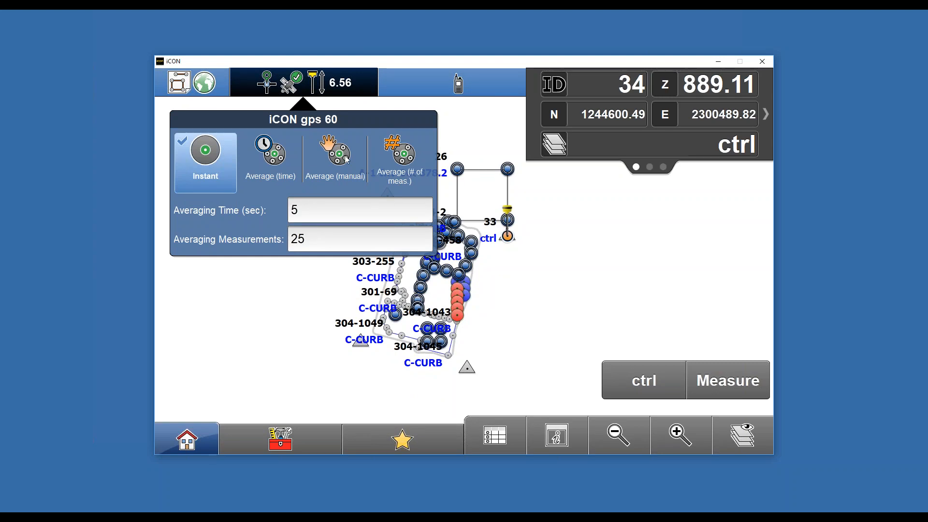
pyautogui.click(344, 155)
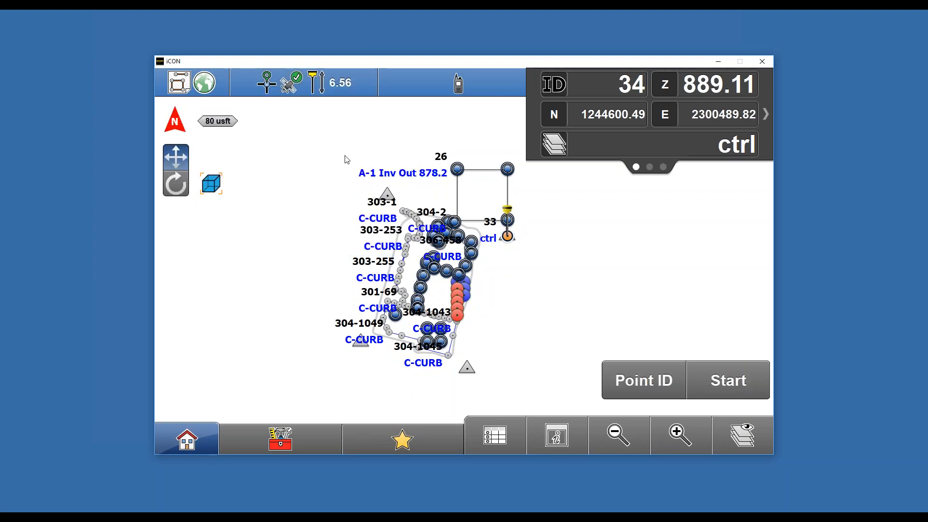
pyautogui.click(705, 376)
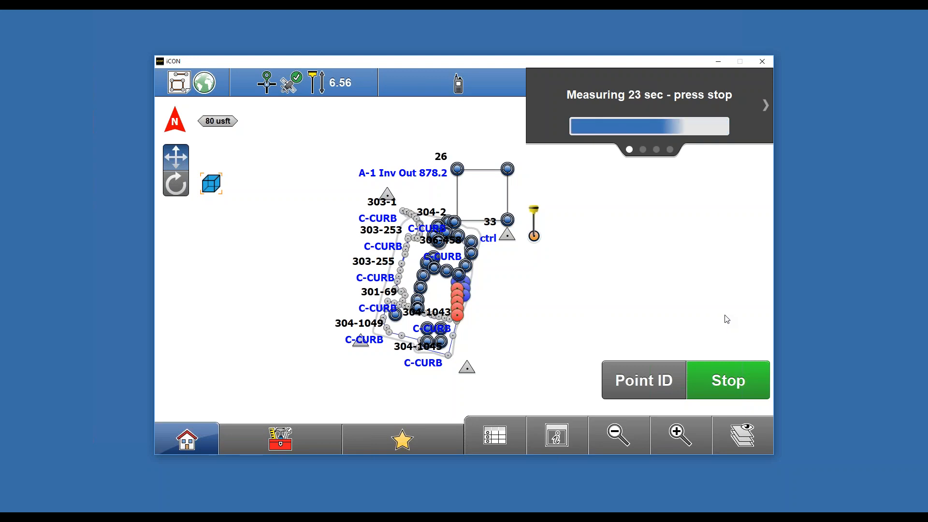
pyautogui.click(722, 370)
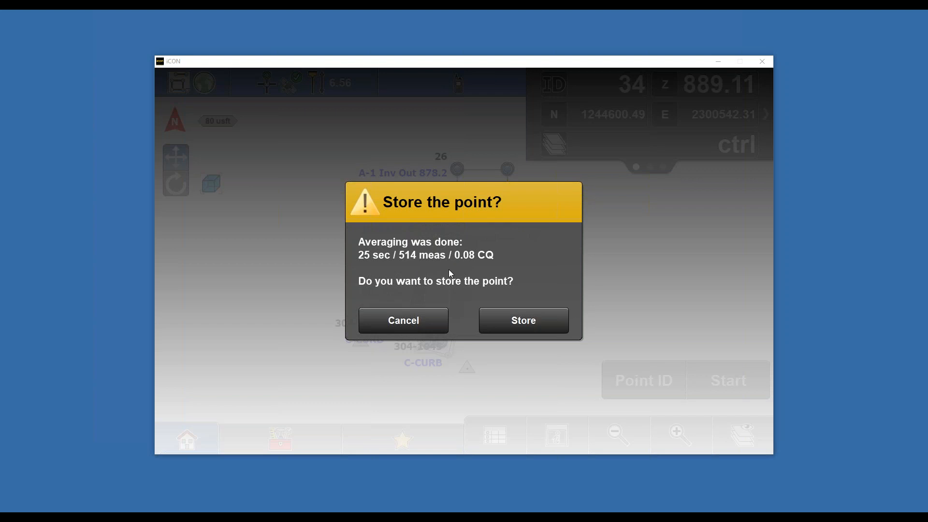
pyautogui.click(532, 323)
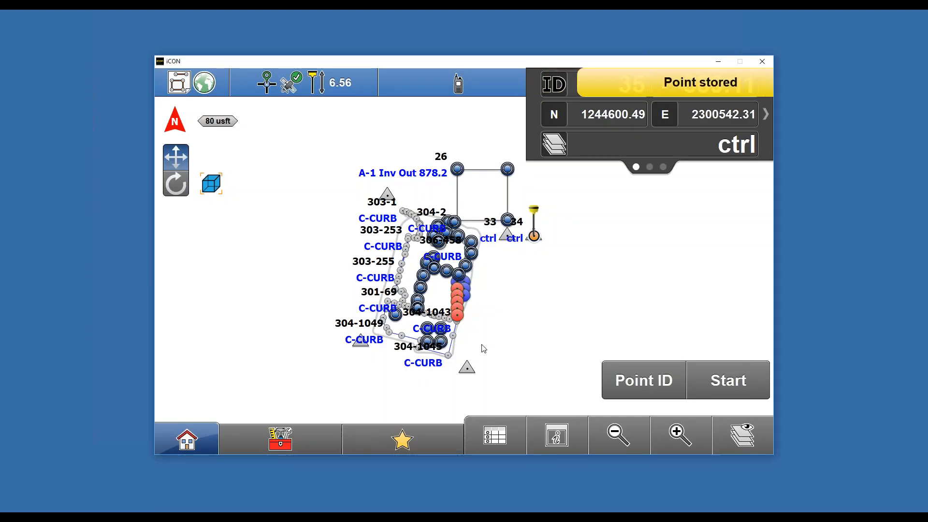
# - Turn on all layers of LandscapeDesign Linework 080917.dxf and hide its points
pyautogui.click(285, 435)
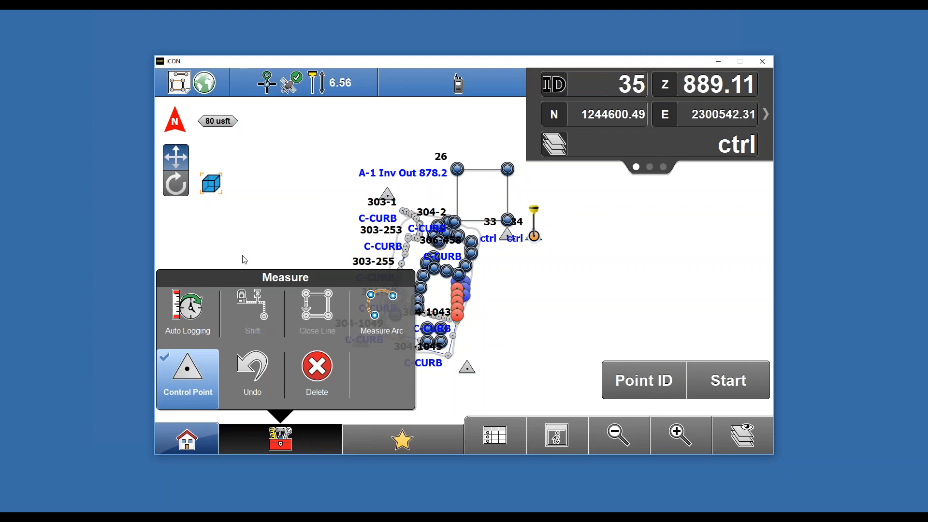
pyautogui.click(583, 294)
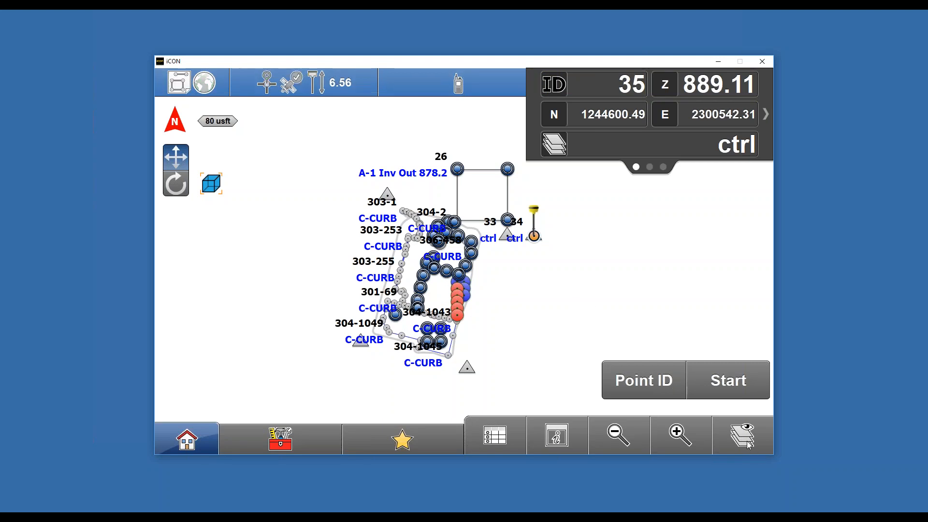
pyautogui.click(741, 436)
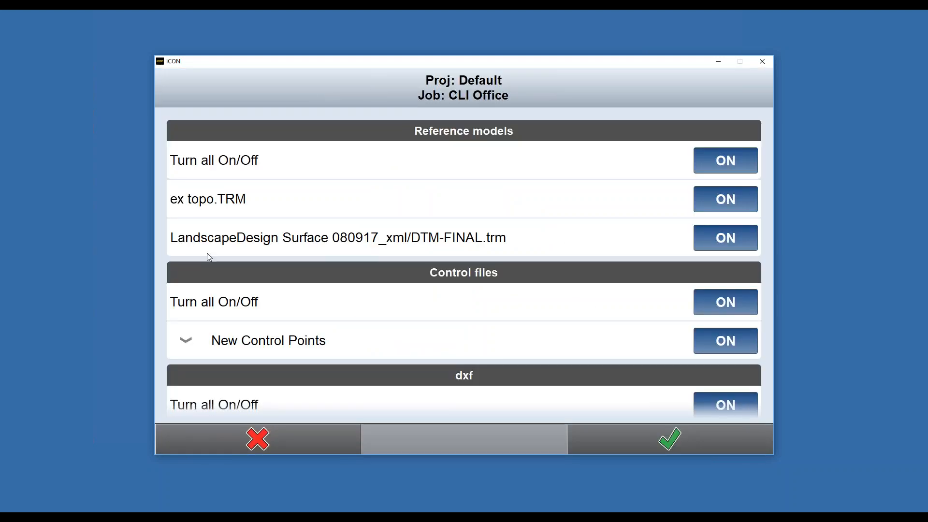
pyautogui.moveTo(339, 356); pyautogui.dragTo(339, 196)
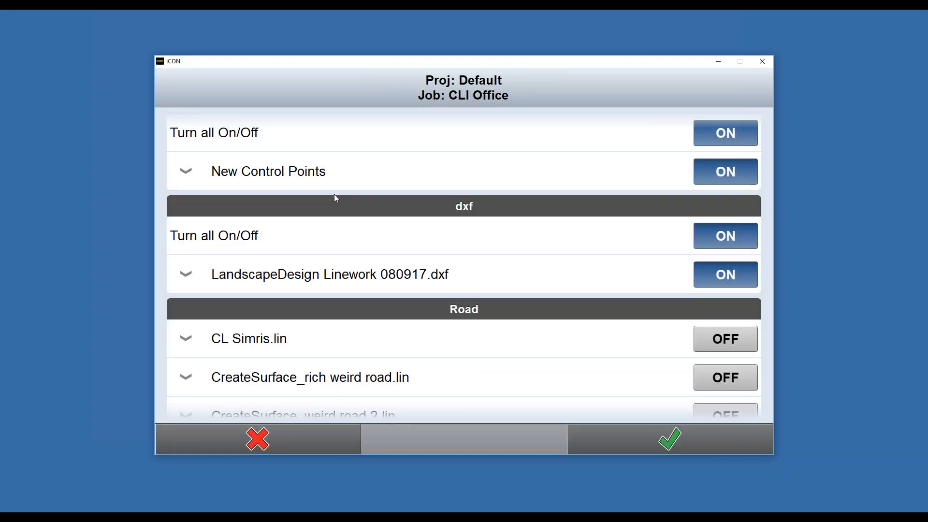
pyautogui.click(178, 282)
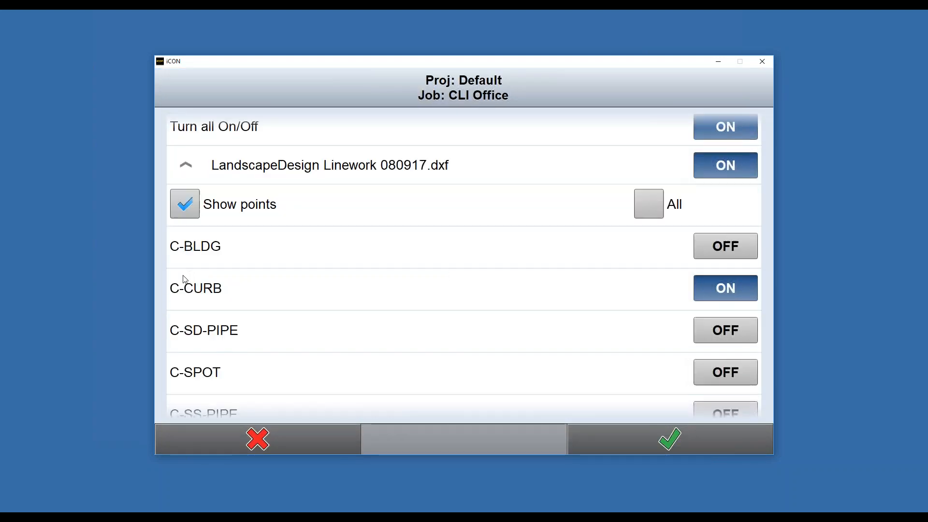
pyautogui.click(645, 207)
pyautogui.click(198, 213)
pyautogui.click(657, 445)
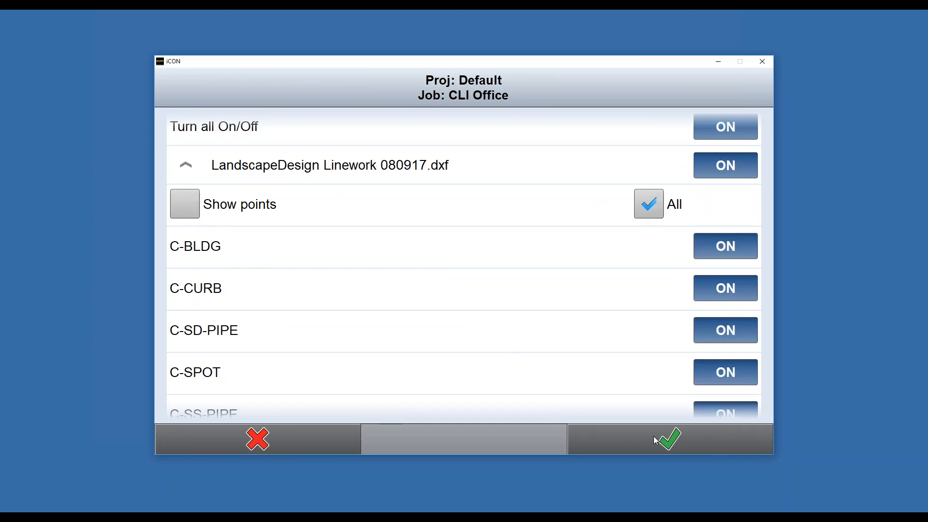
# - Examine the control points and linework in a tilted 3D view of the map
pyautogui.moveTo(508, 336); pyautogui.dragTo(544, 338)
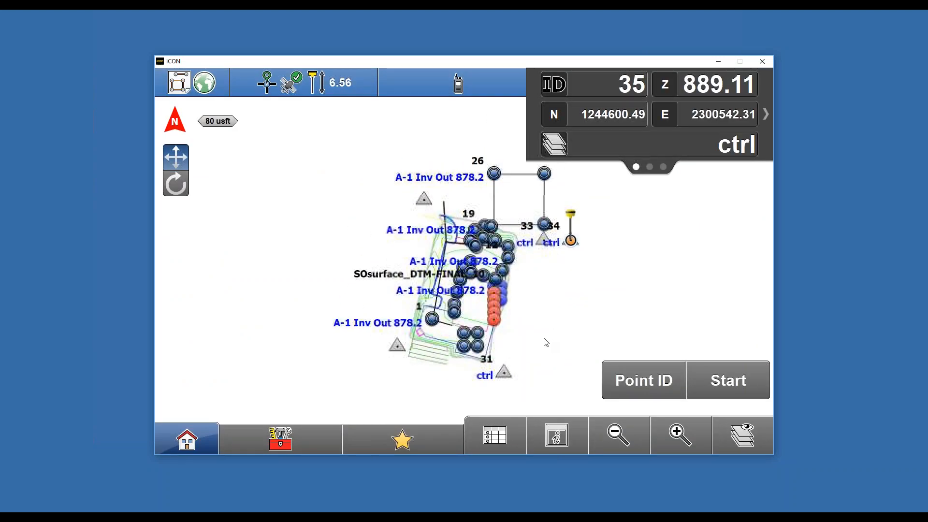
pyautogui.click(685, 440)
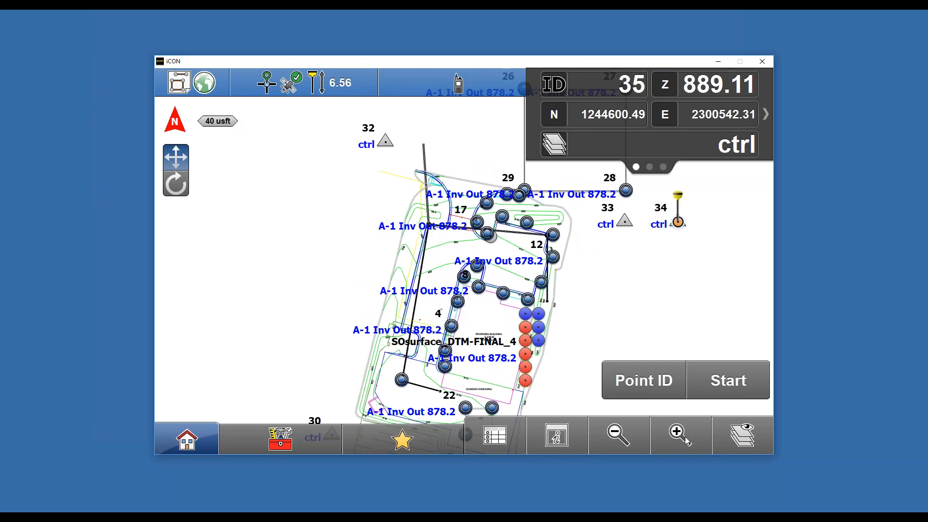
pyautogui.moveTo(637, 288); pyautogui.dragTo(617, 277)
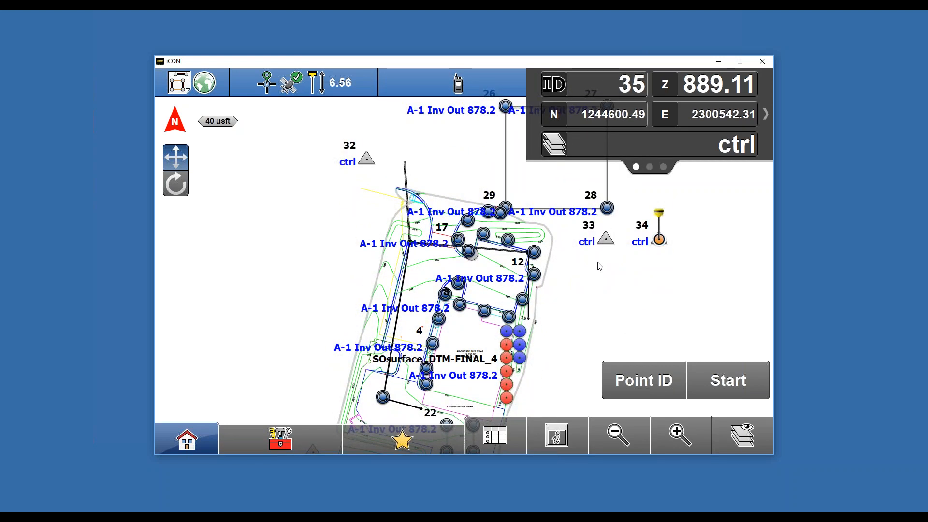
pyautogui.click(180, 187)
pyautogui.moveTo(512, 355); pyautogui.dragTo(603, 327)
pyautogui.click(176, 156)
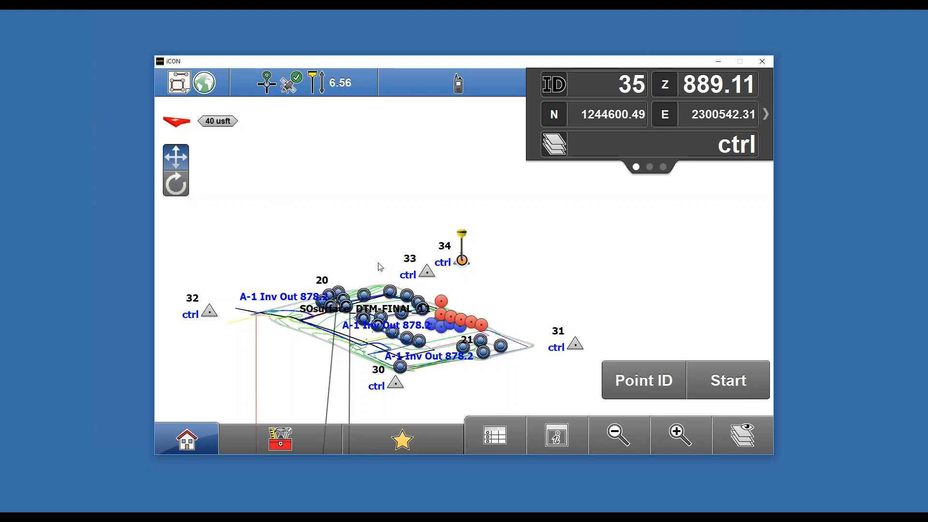
pyautogui.click(677, 441)
pyautogui.click(677, 442)
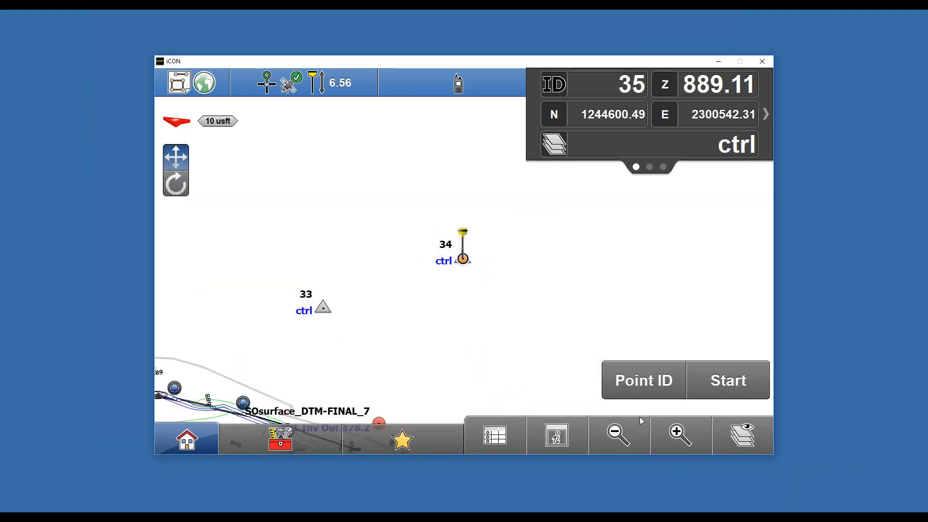
# - Rotate and pan the map, then return it to a north-up plan view
pyautogui.click(556, 437)
pyautogui.click(587, 309)
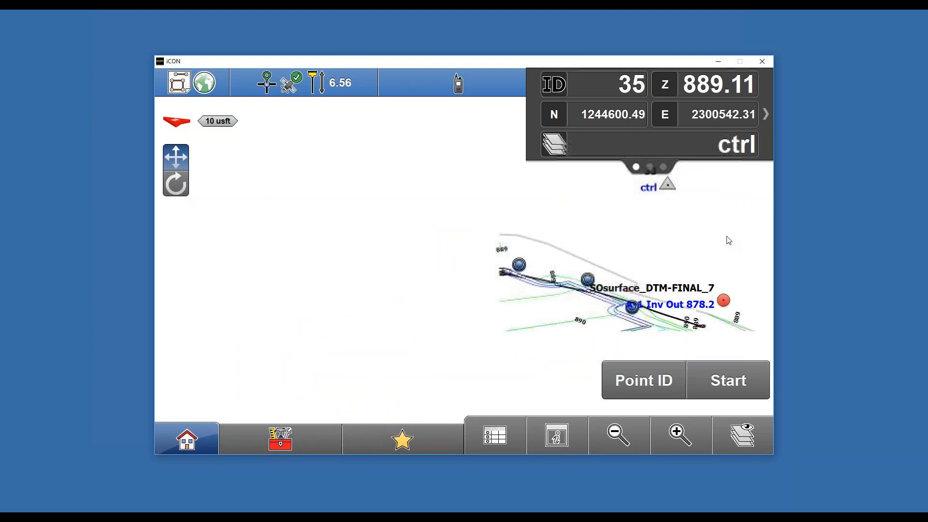
pyautogui.moveTo(574, 287); pyautogui.dragTo(568, 184)
pyautogui.click(182, 190)
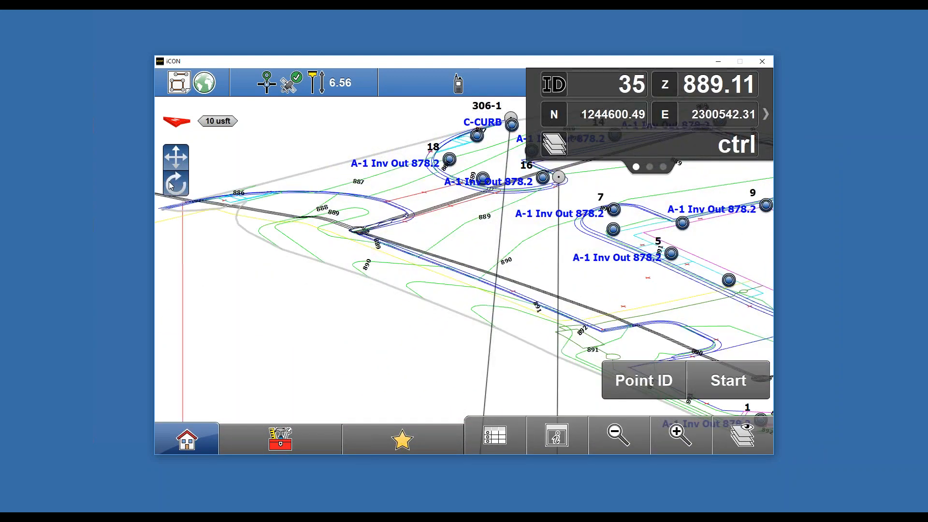
pyautogui.moveTo(460, 352); pyautogui.dragTo(415, 338)
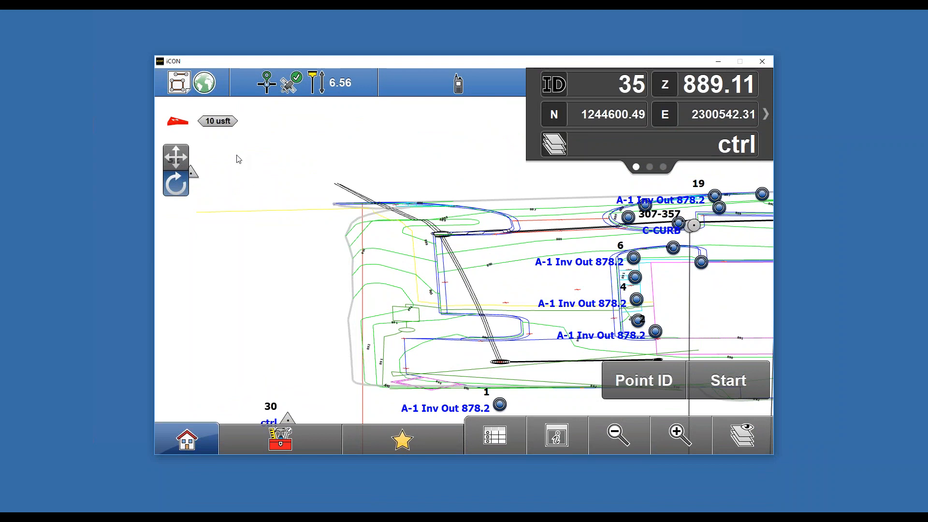
pyautogui.click(173, 127)
pyautogui.click(175, 153)
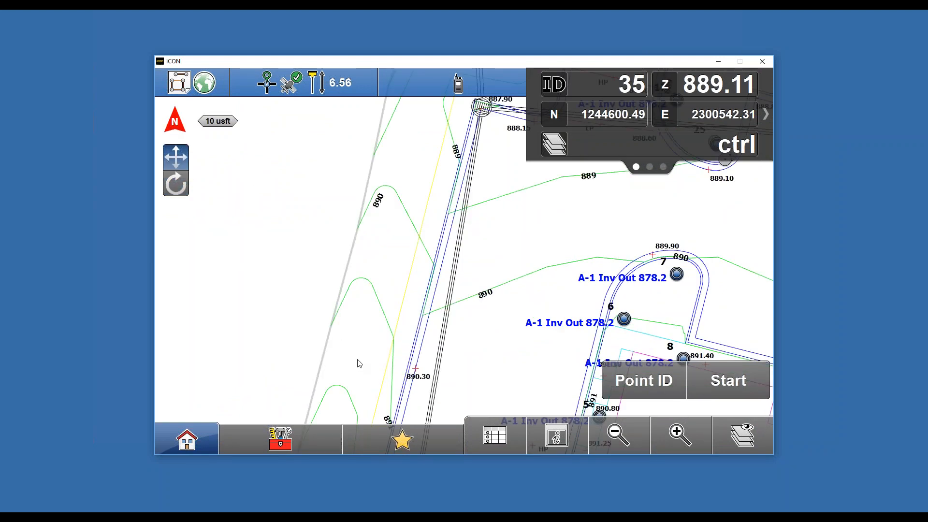
# - Check the controller and GPS battery and memory status, then return to the map
pyautogui.click(428, 94)
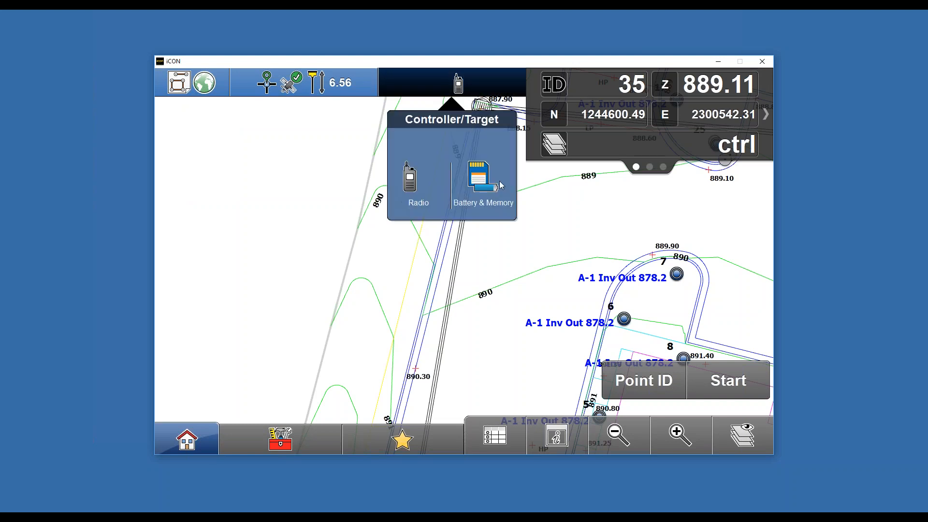
pyautogui.click(478, 187)
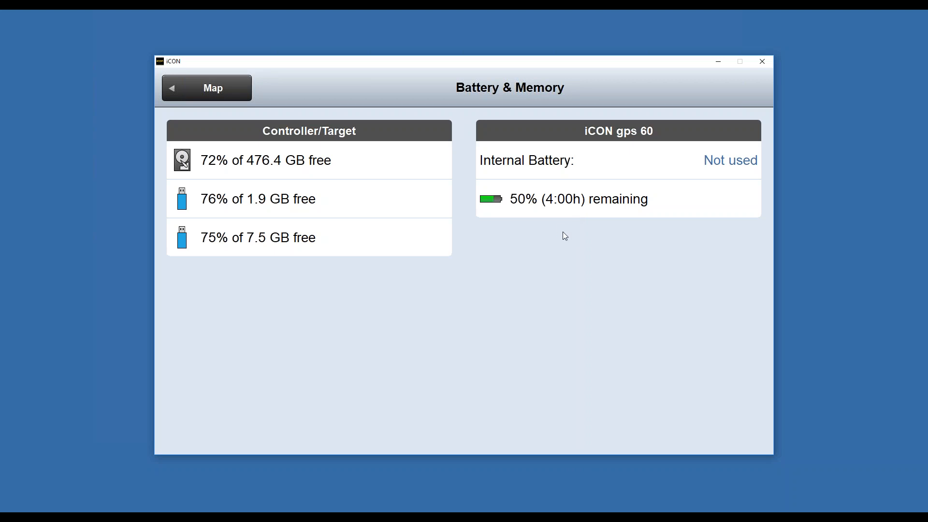
pyautogui.click(225, 87)
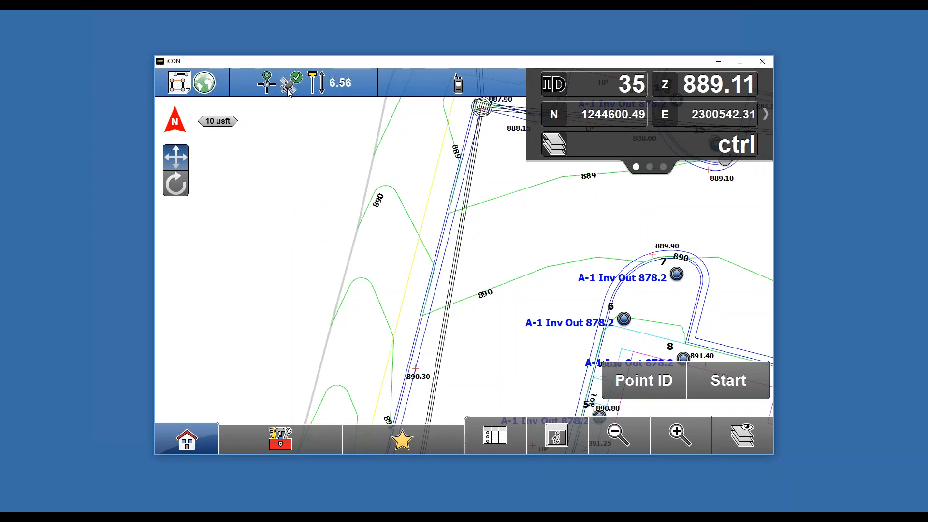
# - Review the controller's radio settings, then return to the map
pyautogui.click(468, 86)
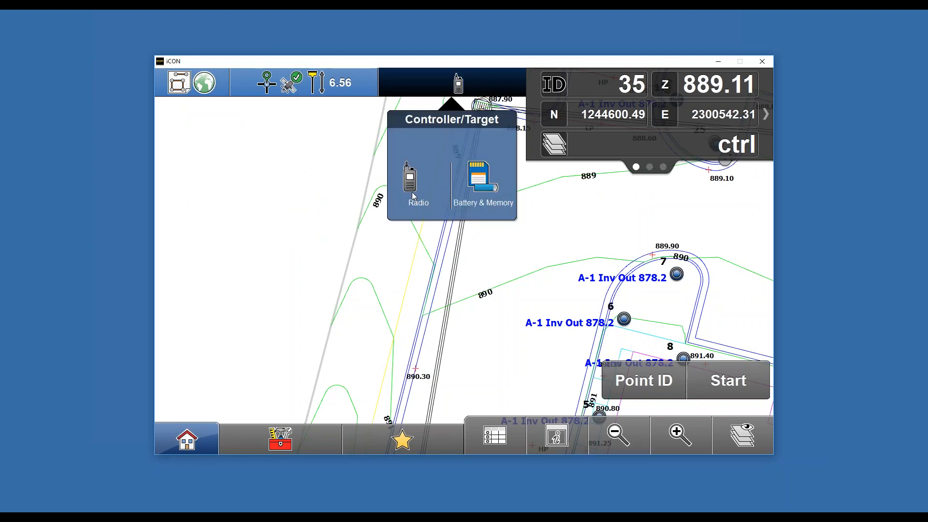
pyautogui.click(413, 195)
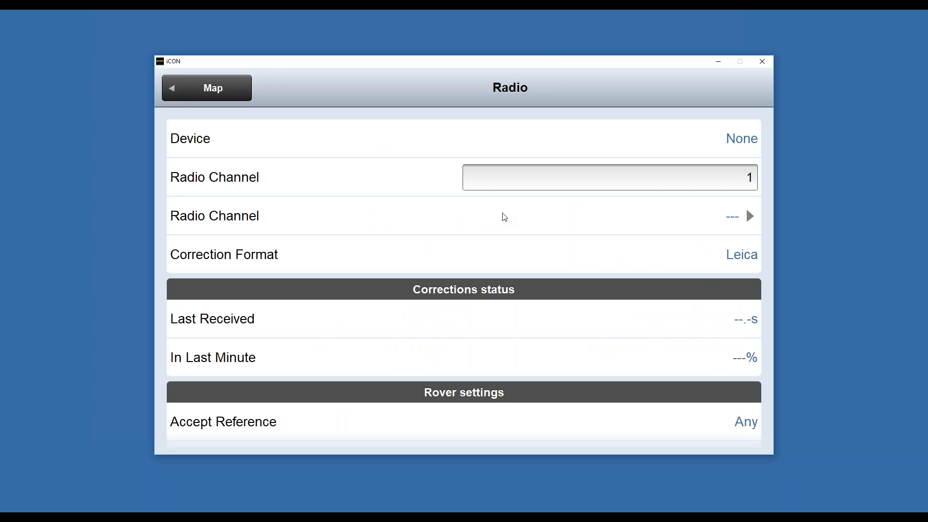
pyautogui.click(229, 86)
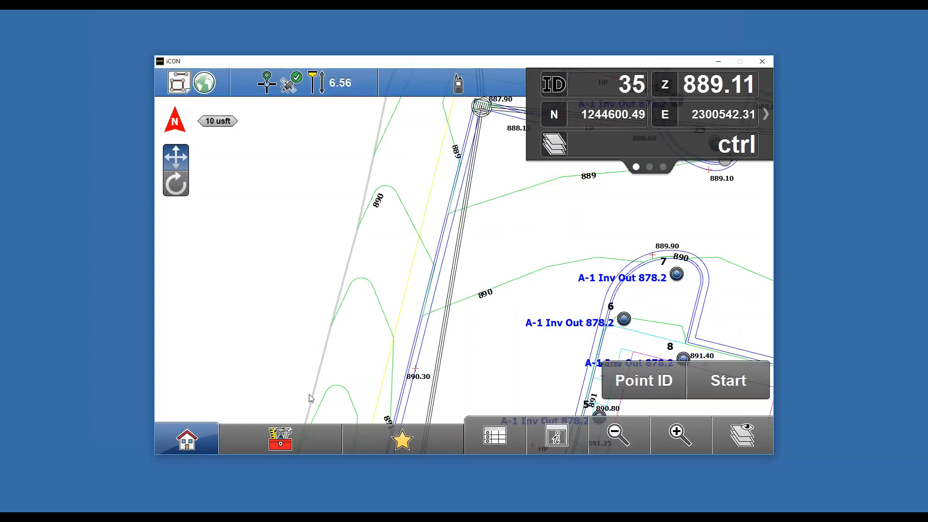
# - Switch to the web browser and open Leica ConX
pyautogui.click(193, 438)
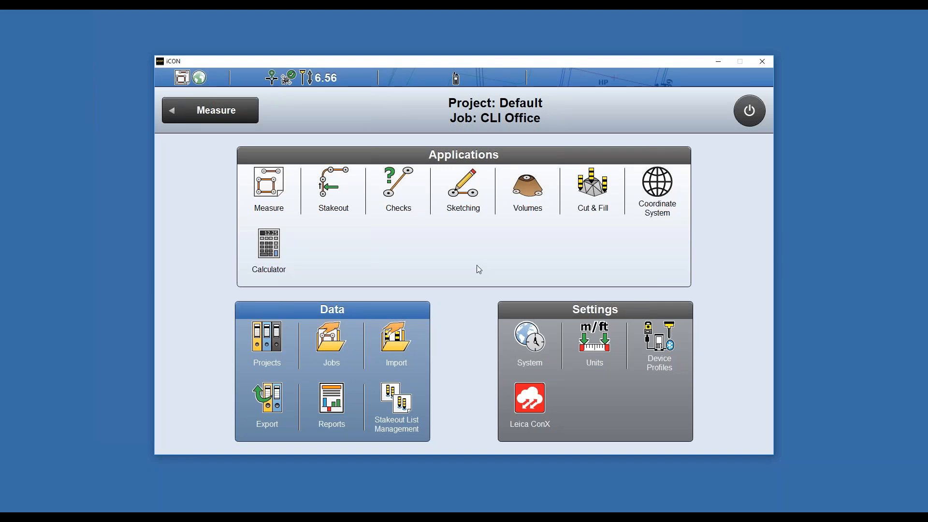
pyautogui.click(304, 519)
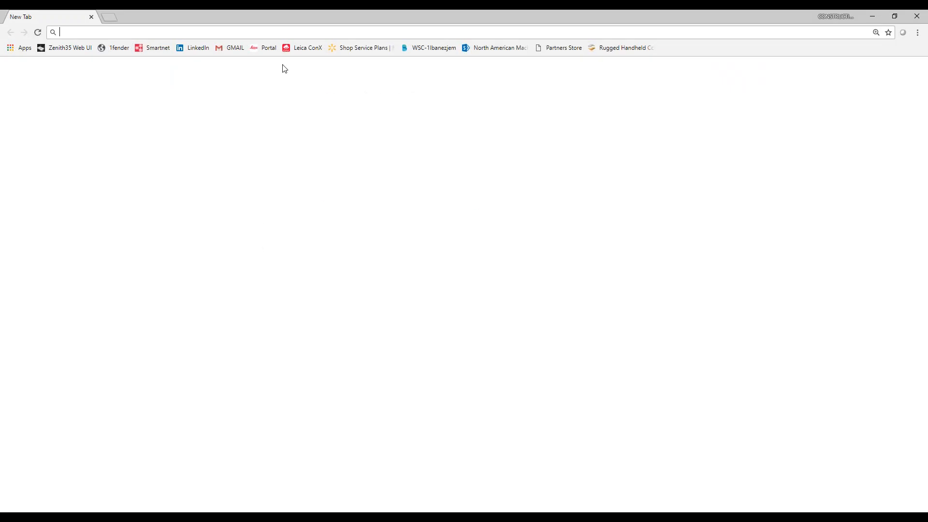
pyautogui.click(288, 48)
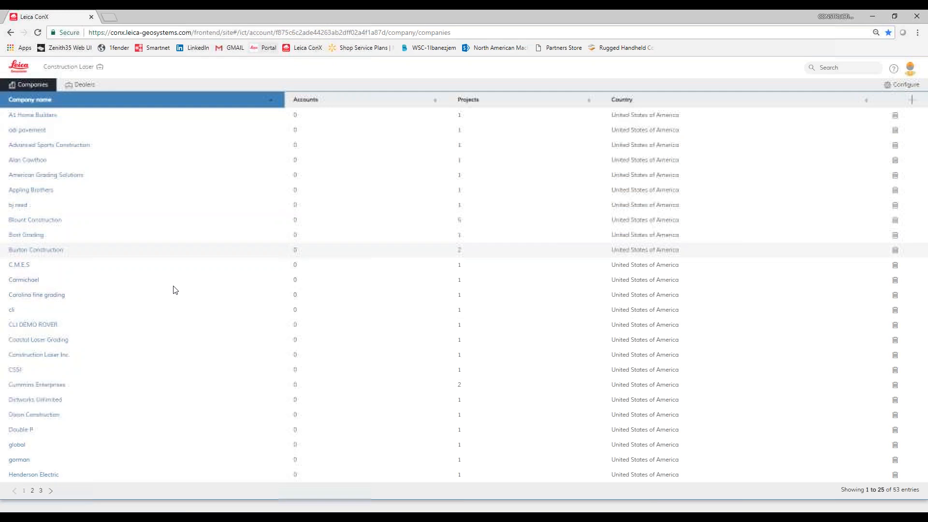
# - Open Blount Construction's Plaid project in ConX
pyautogui.click(41, 220)
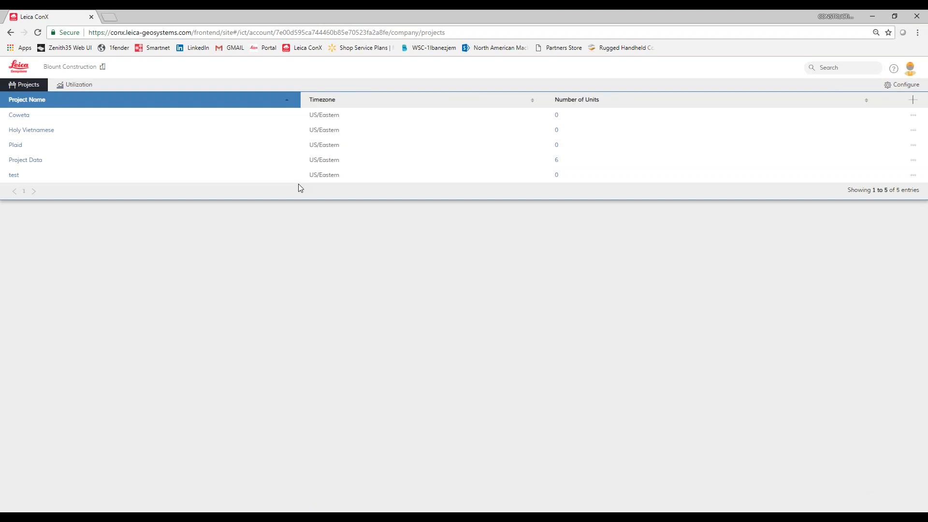
pyautogui.click(20, 150)
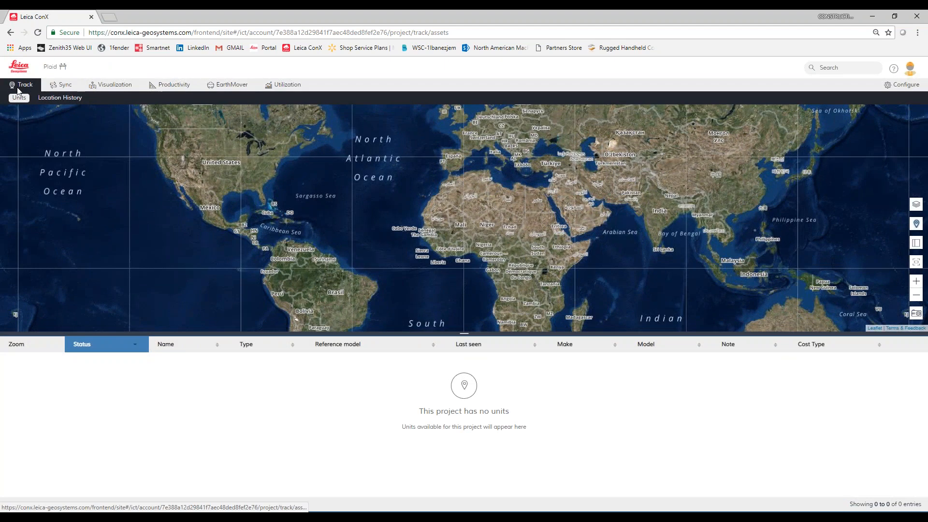
# - Switch to the Project Data project and open the rover 3 unit's overview
pyautogui.click(50, 68)
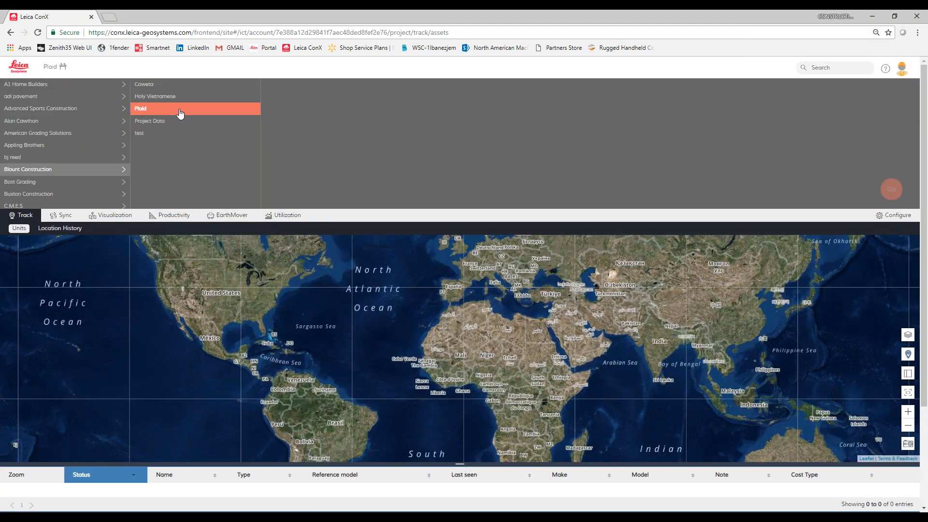
pyautogui.click(161, 121)
pyautogui.click(891, 189)
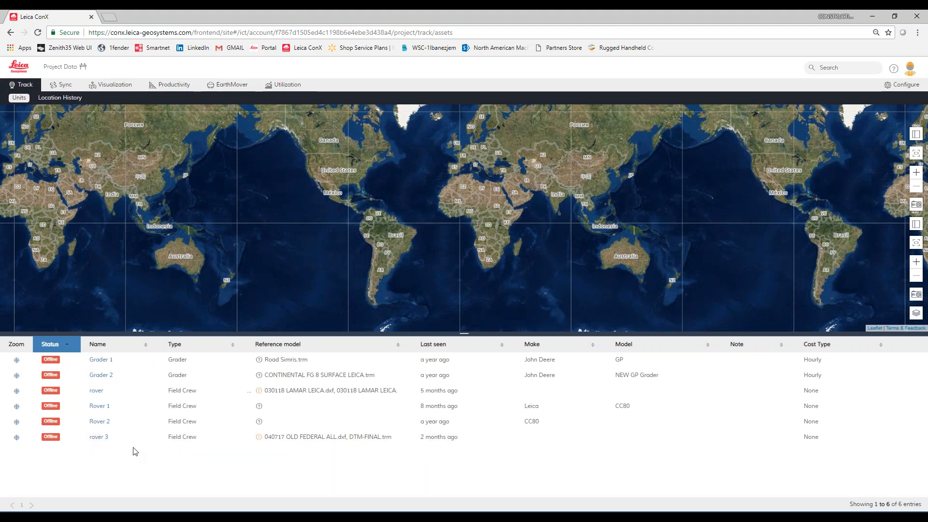
pyautogui.click(96, 437)
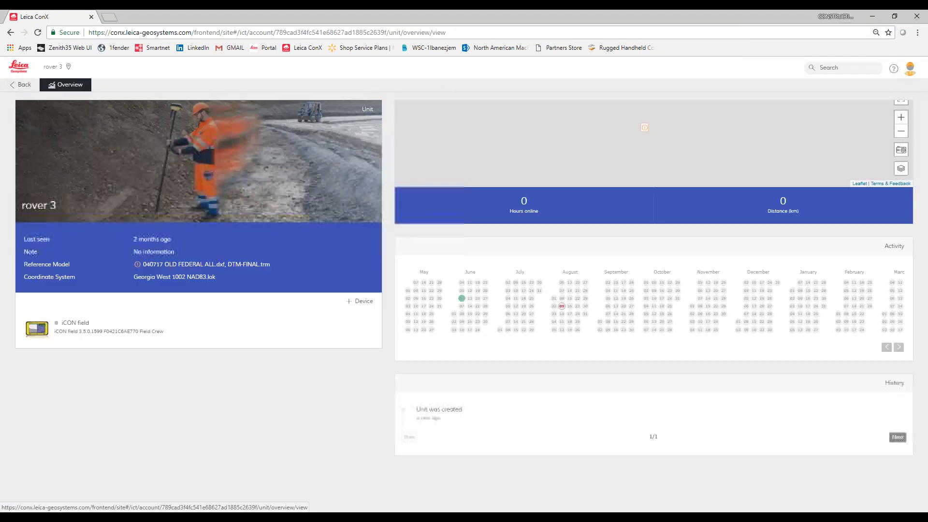
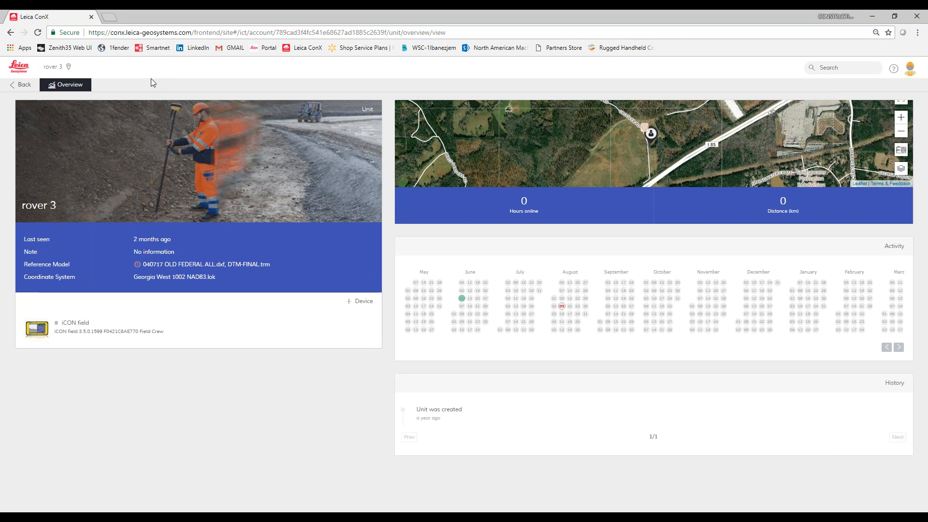
# - Examine rover 3's location on its unit map and on the project's units map
pyautogui.scroll(-1, 611, 145)
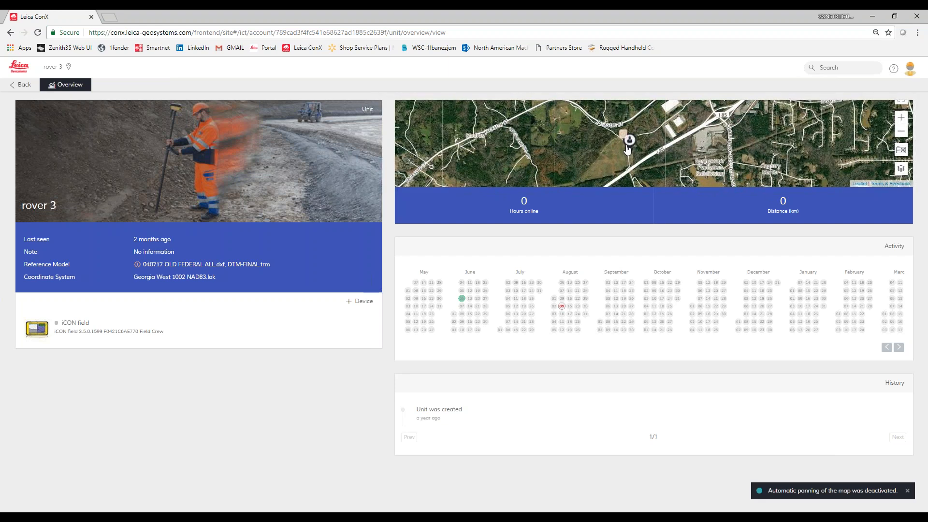
pyautogui.scroll(-1, 629, 159)
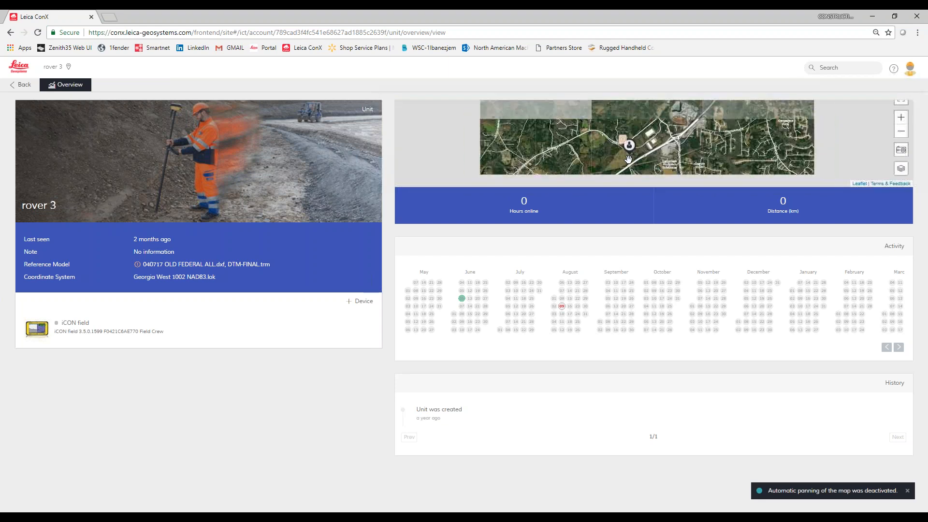
pyautogui.moveTo(611, 154)
pyautogui.mouseDown()
pyautogui.moveTo(607, 134)
pyautogui.moveTo(589, 154)
pyautogui.moveTo(600, 159)
pyautogui.mouseUp()
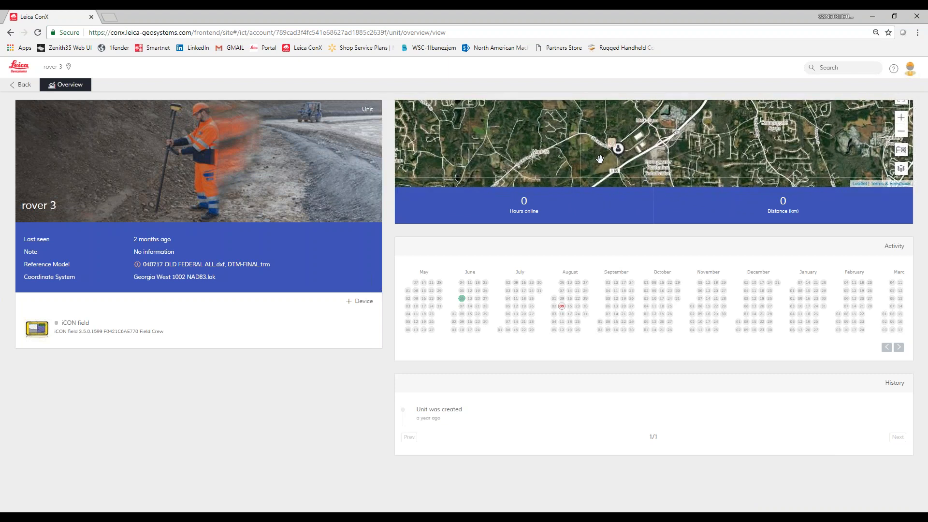
pyautogui.click(7, 89)
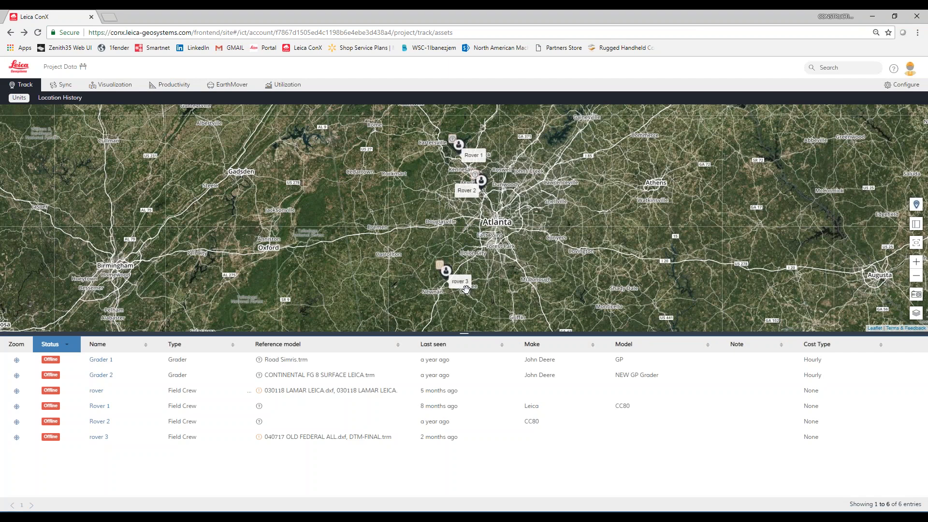
pyautogui.scroll(2, 464, 289)
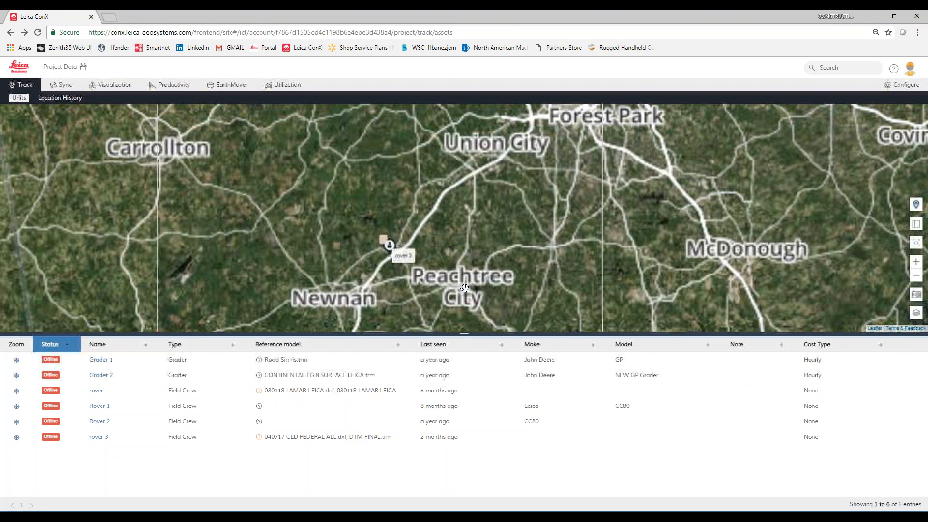
pyautogui.scroll(-1, 385, 244)
pyautogui.scroll(3, 407, 247)
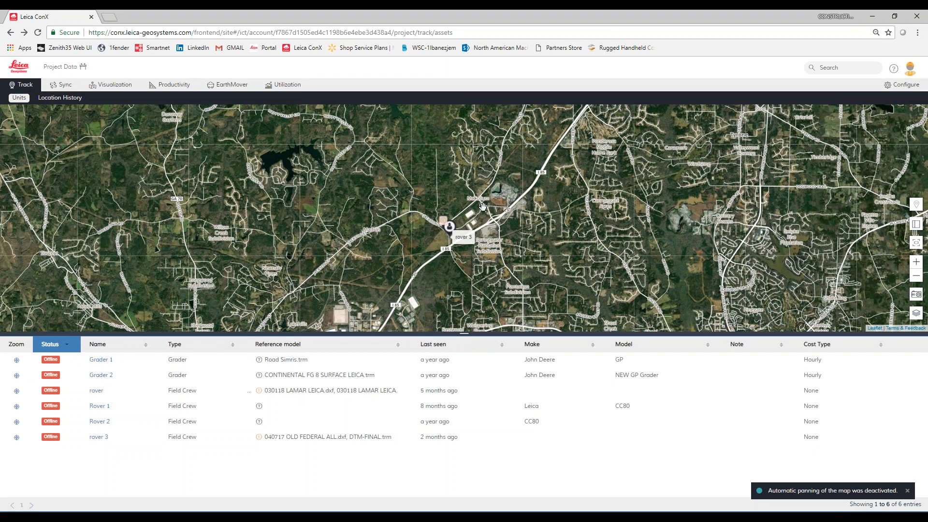
# - Open the Plateau company's Demo project and the overview of its Network Rover unit
pyautogui.click(13, 71)
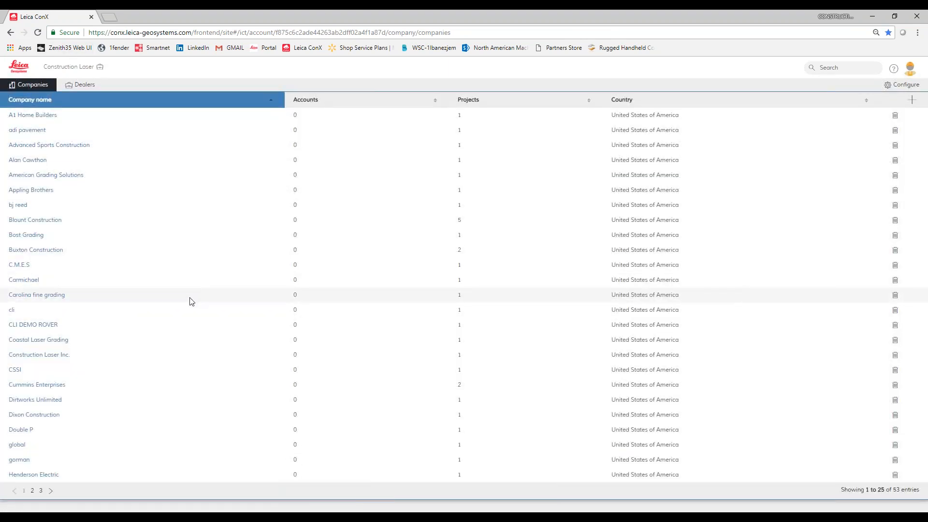
pyautogui.click(32, 491)
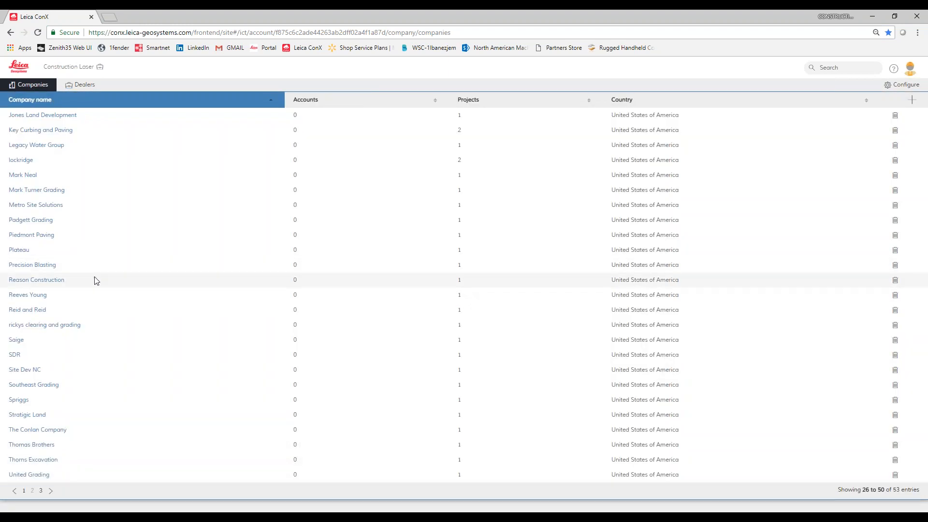
pyautogui.click(18, 250)
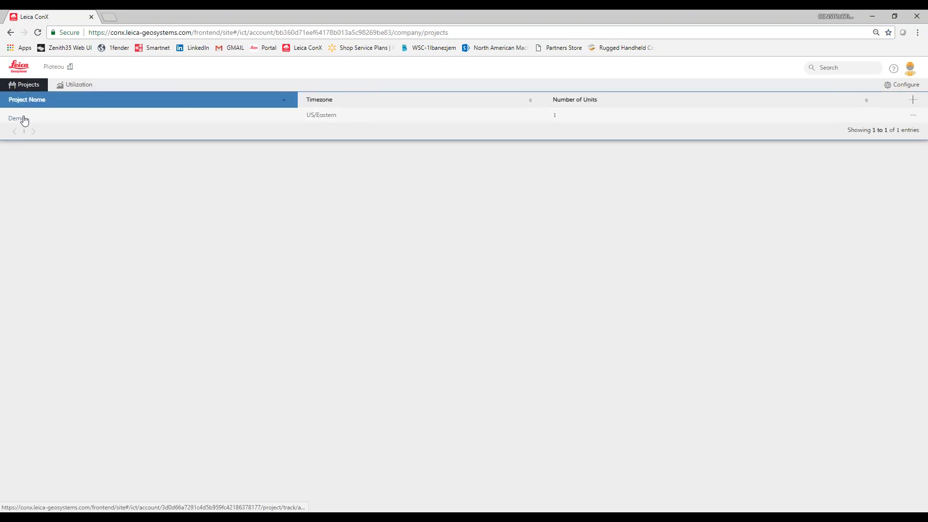
pyautogui.click(19, 115)
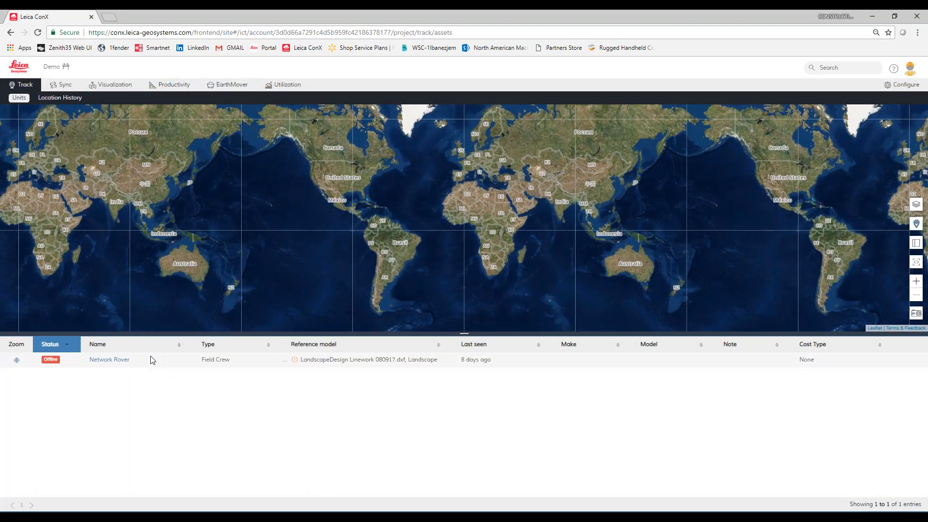
pyautogui.click(101, 360)
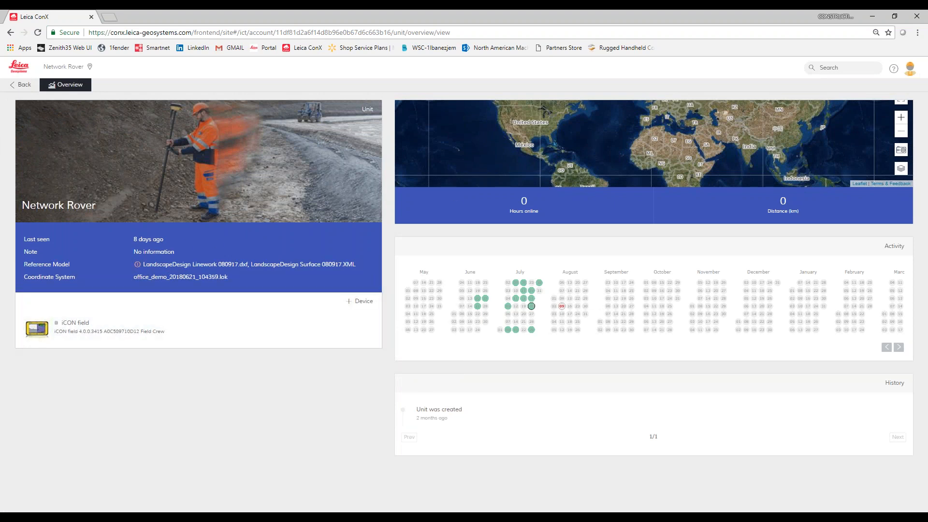
# - Review the Network Rover's location history for several active days in the July activity calendar
pyautogui.click(531, 299)
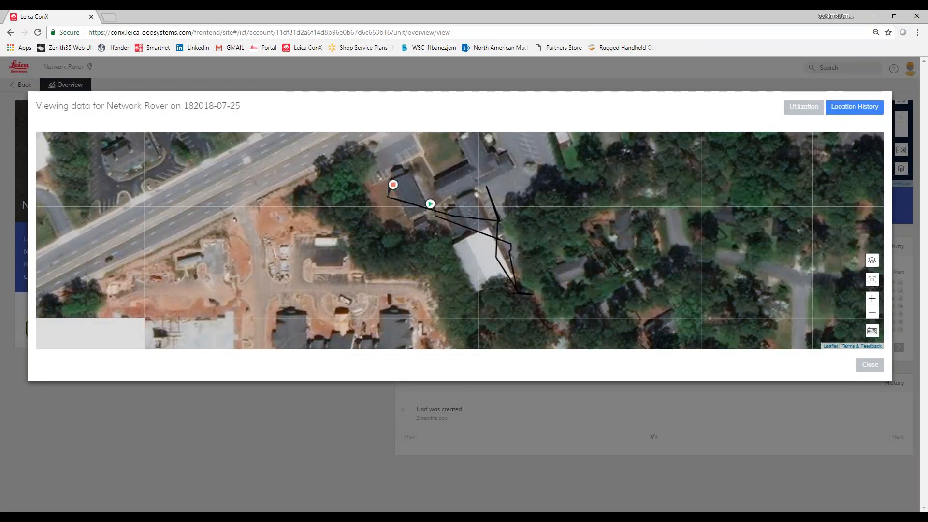
pyautogui.click(869, 365)
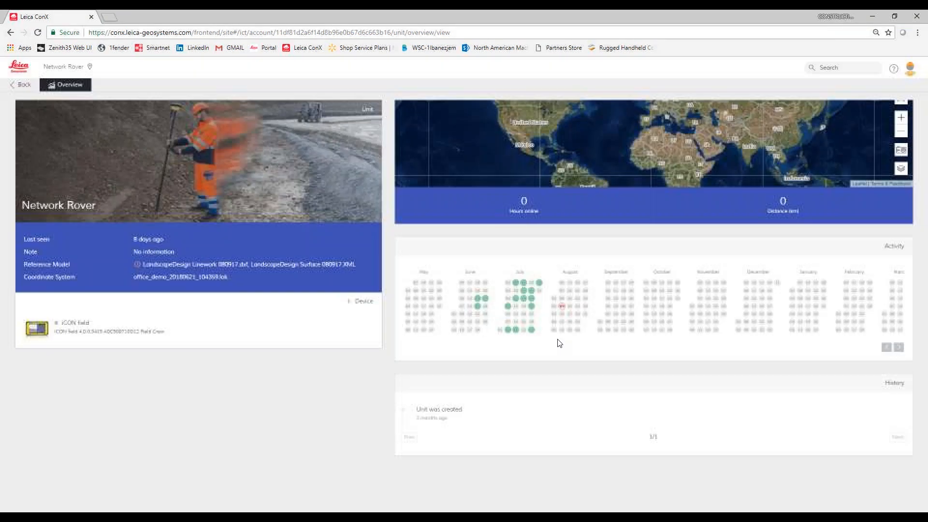
pyautogui.click(531, 330)
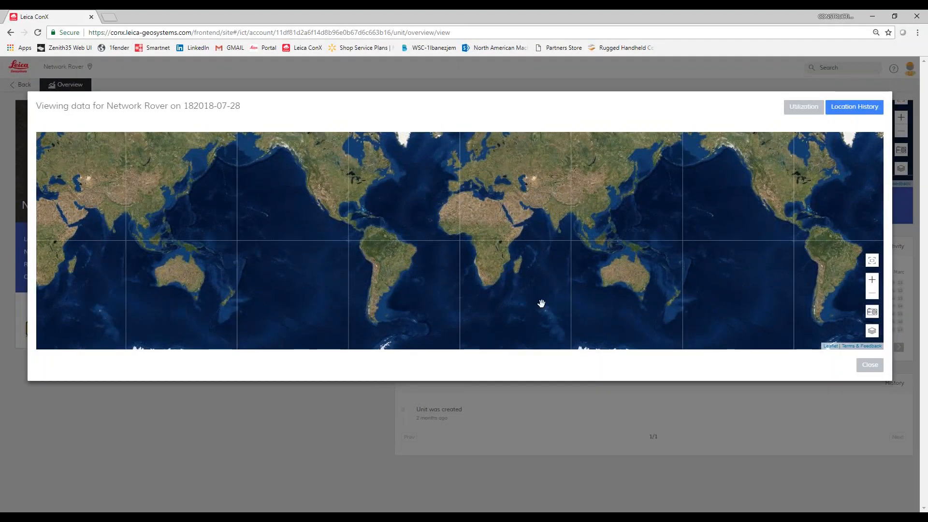
pyautogui.click(869, 367)
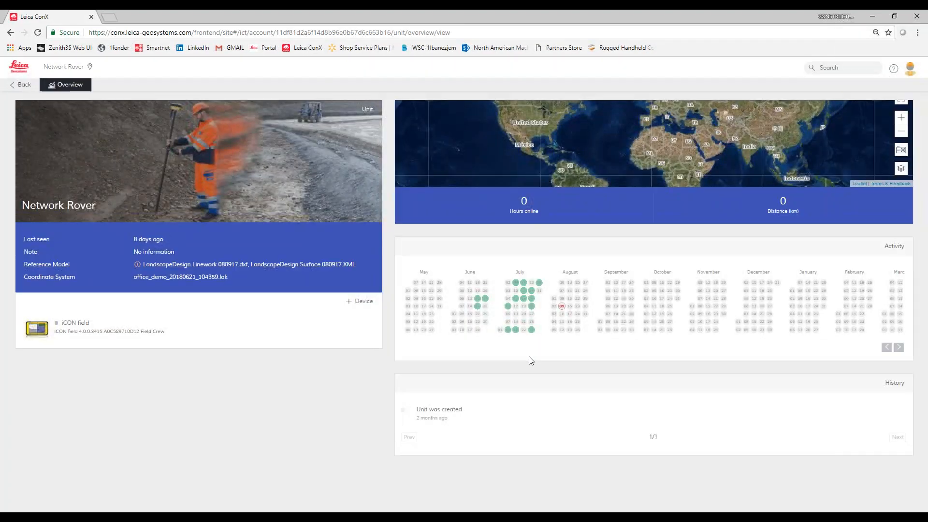
pyautogui.click(515, 330)
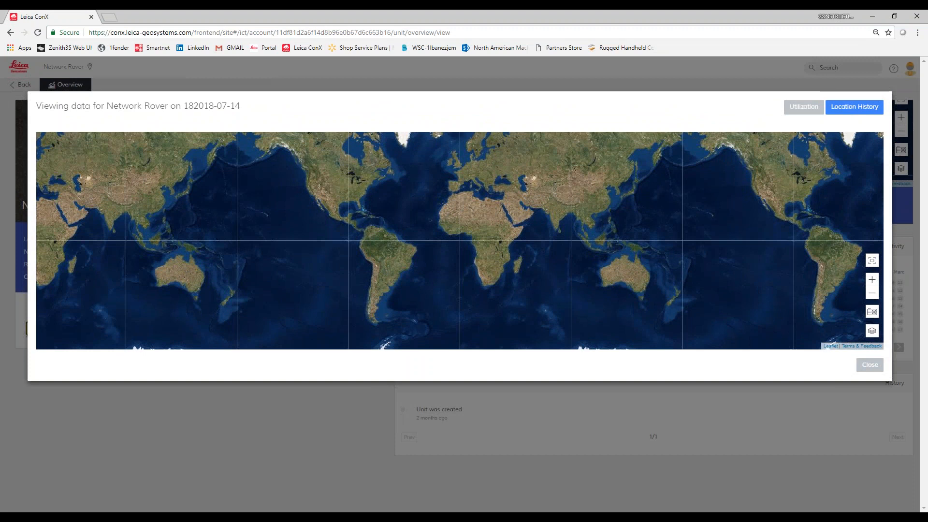
pyautogui.click(870, 365)
pyautogui.moveTo(509, 332)
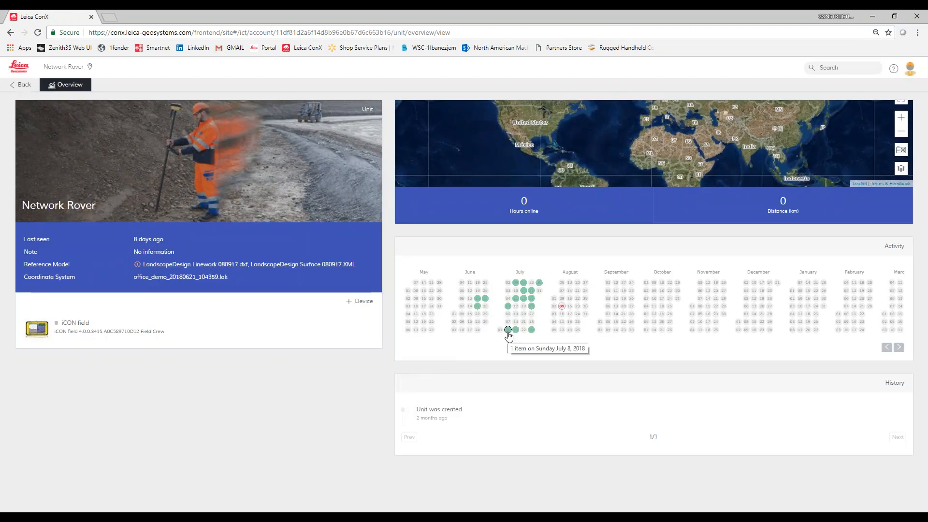
pyautogui.moveTo(531, 307)
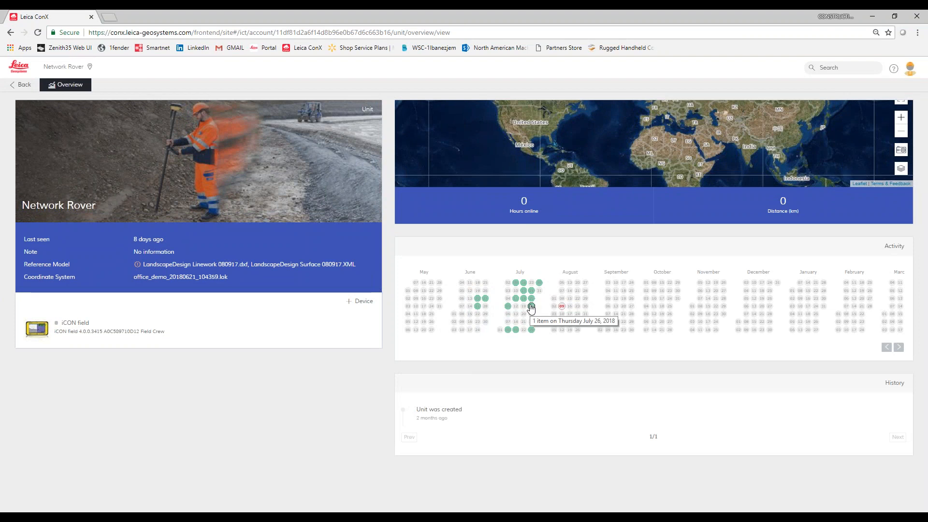
pyautogui.click(508, 331)
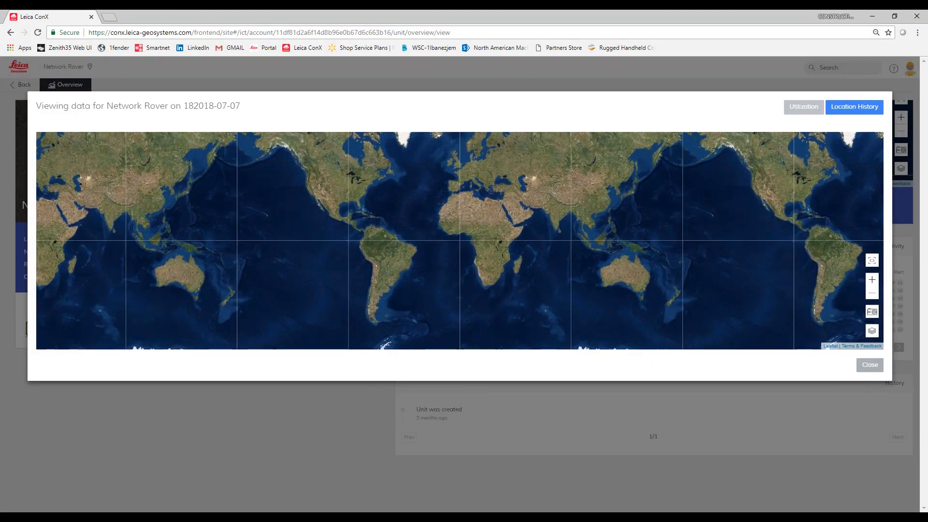
pyautogui.click(869, 365)
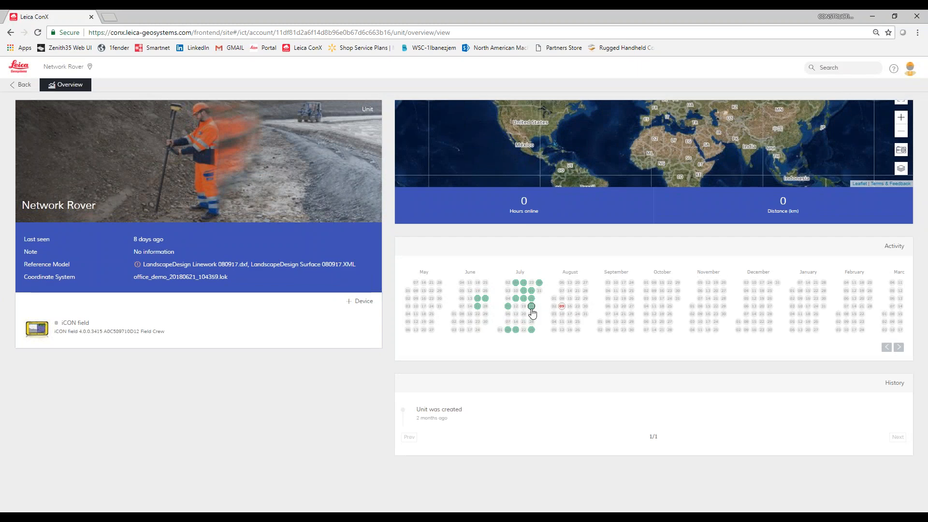
pyautogui.click(531, 306)
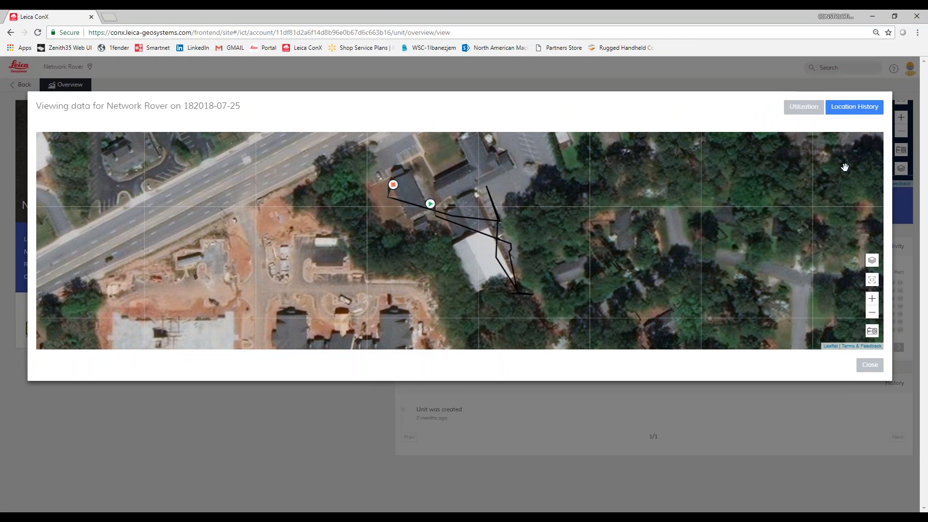
pyautogui.click(876, 367)
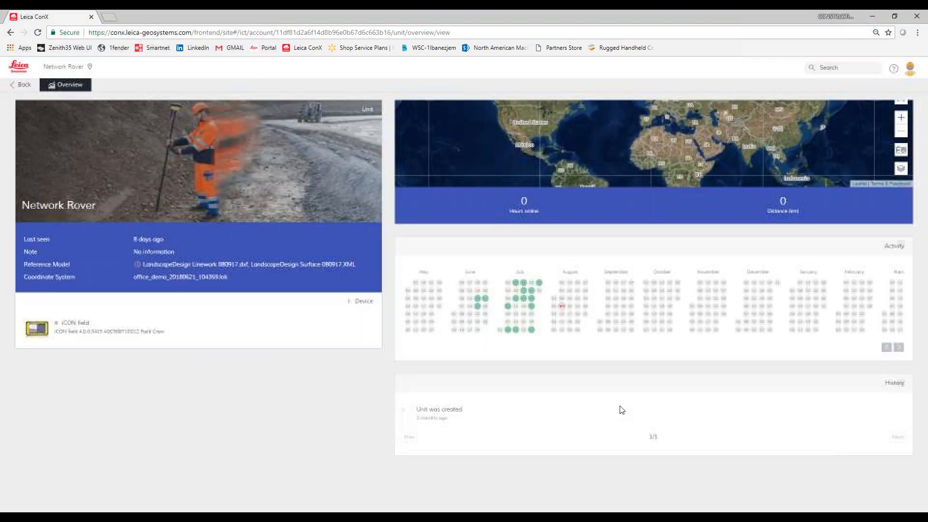
# - Return to the Demo project and open its Sync file list
pyautogui.click(24, 86)
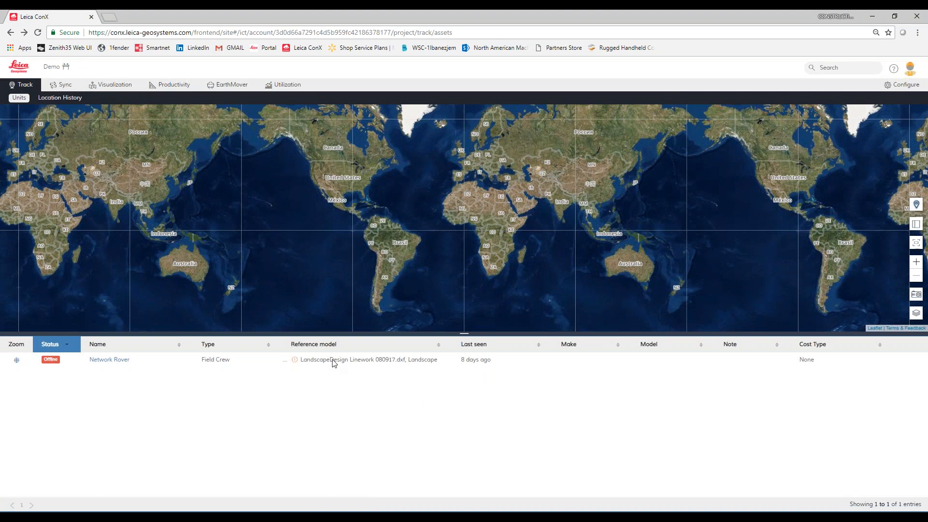
pyautogui.click(63, 87)
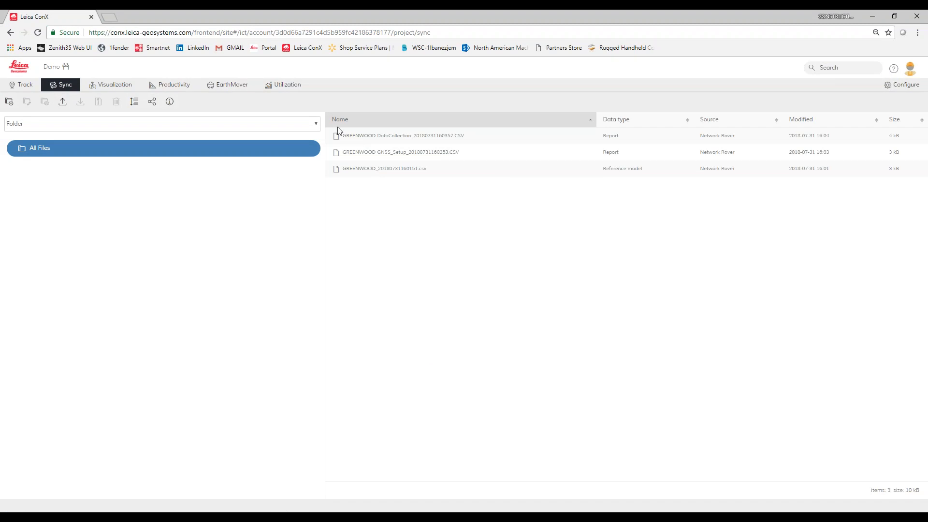
# - Open the file upload dialog, browse its unit and unit type assignment options, and cancel it
pyautogui.click(62, 102)
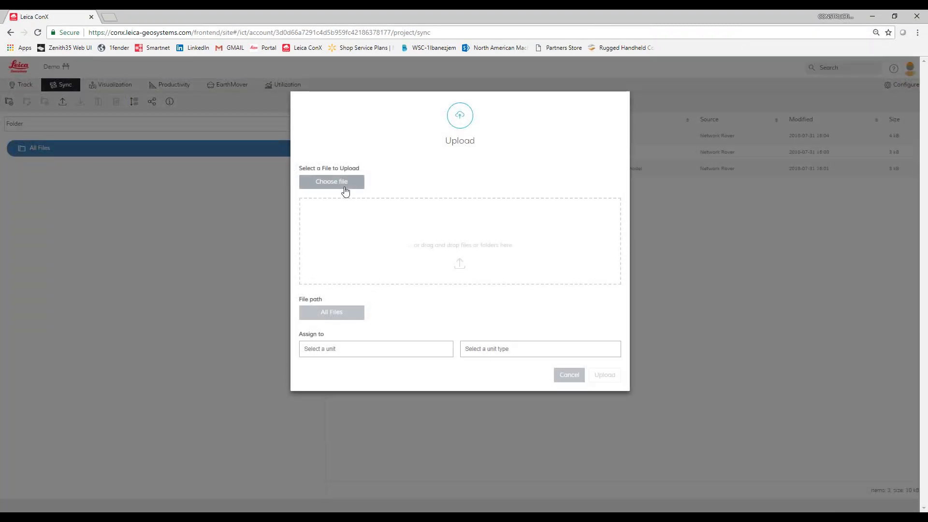
pyautogui.click(411, 351)
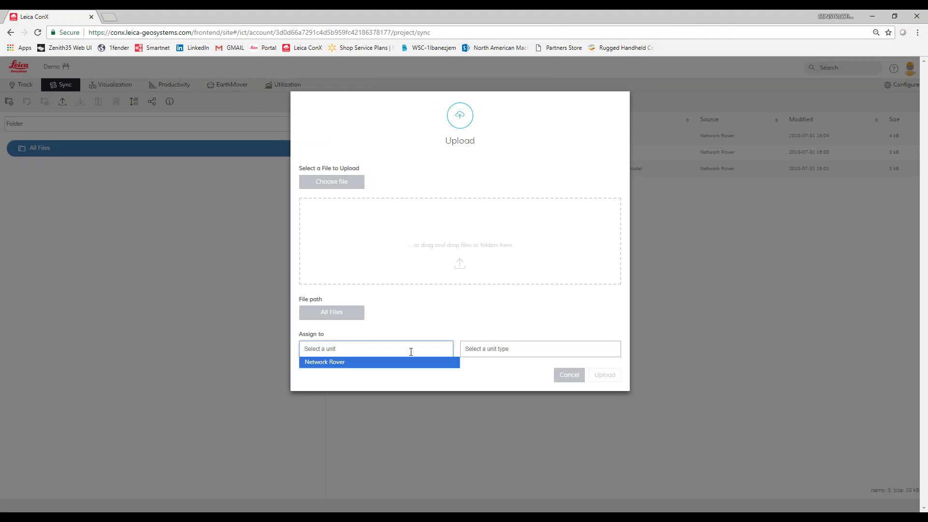
pyautogui.click(501, 349)
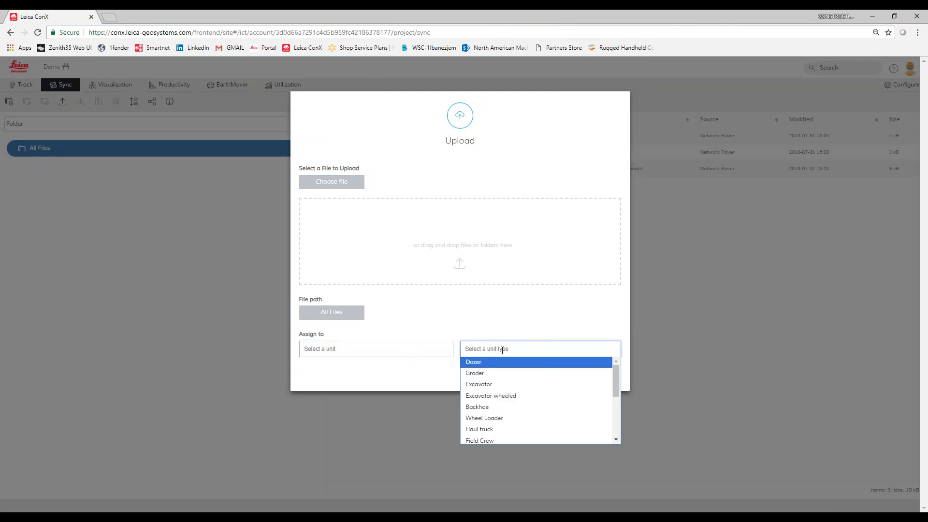
pyautogui.scroll(-2, 504, 379)
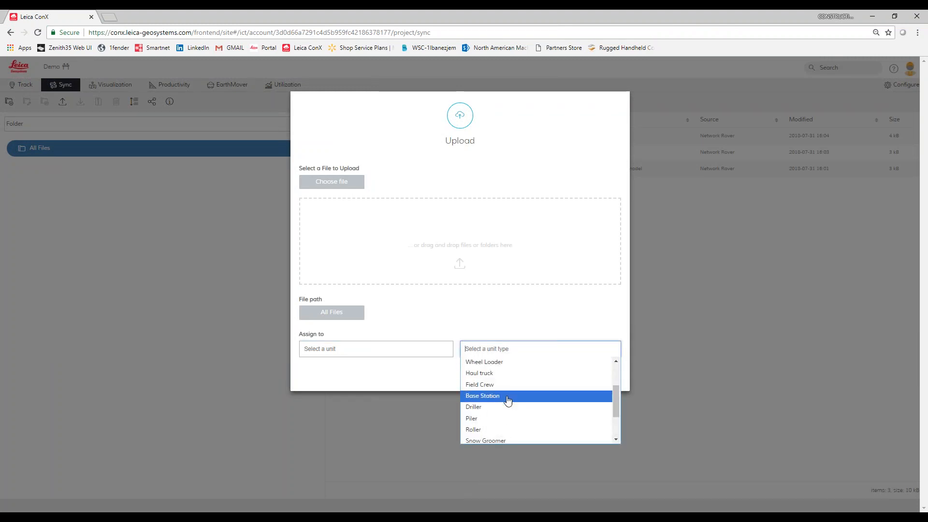
pyautogui.click(631, 312)
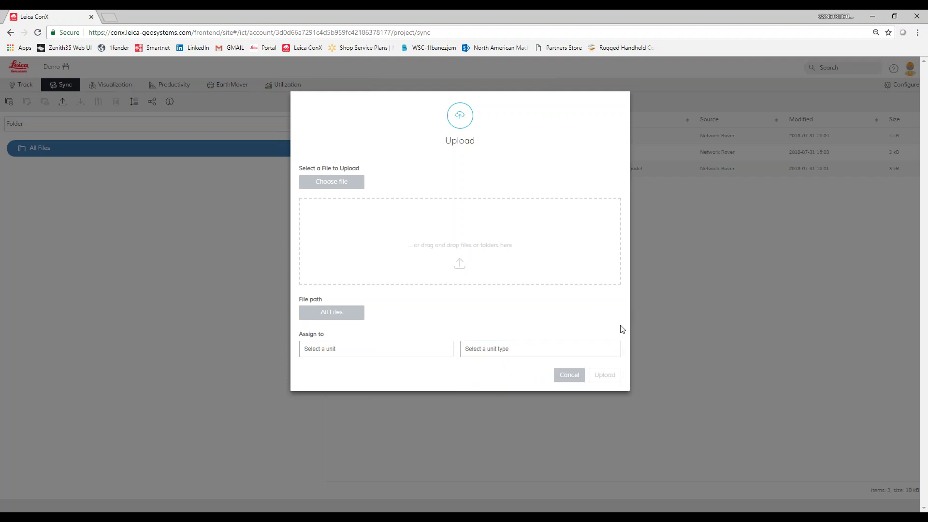
pyautogui.click(567, 380)
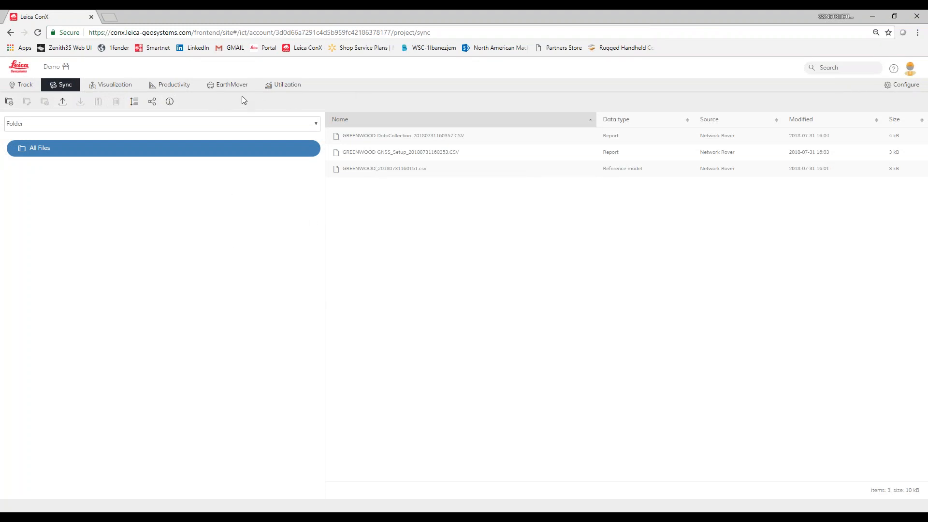
# - Open the Visualization view, zoom the map in toward Georgia, and expand the Asbuilt data type
pyautogui.click(109, 85)
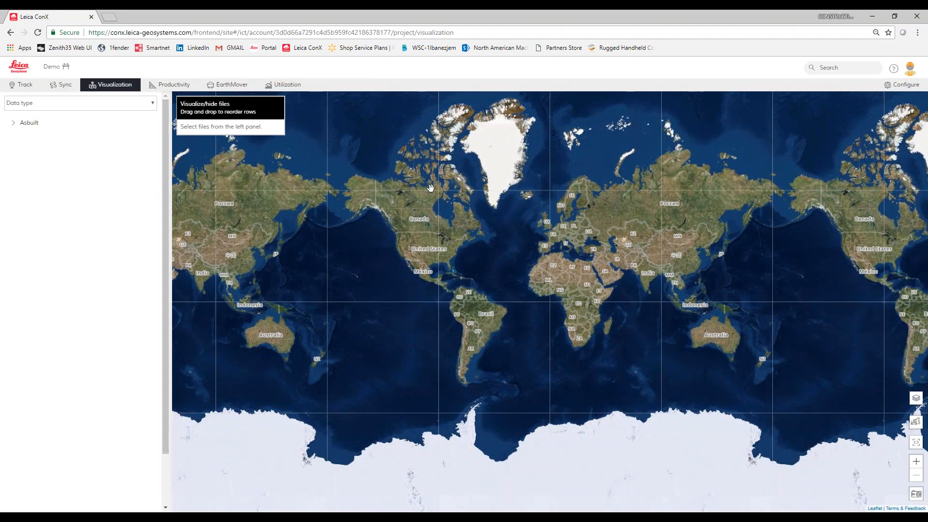
pyautogui.scroll(4, 436, 272)
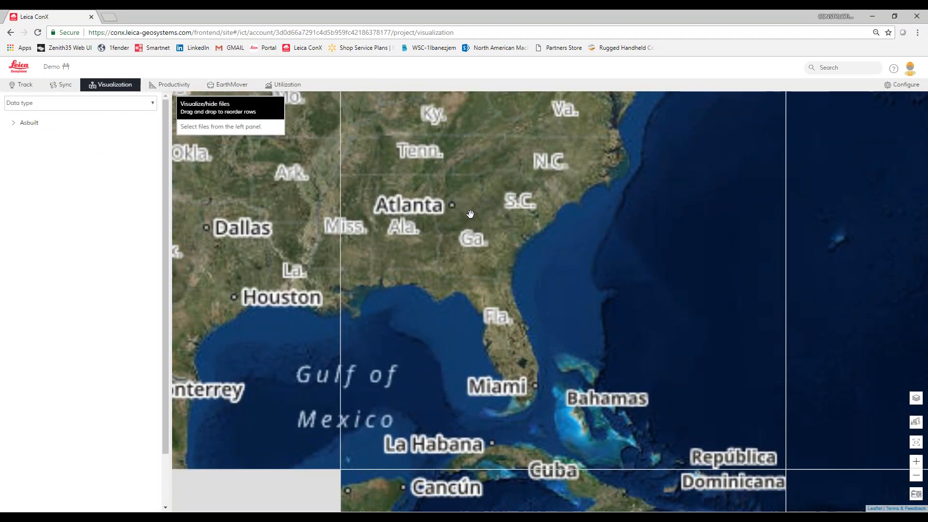
pyautogui.scroll(2, 470, 213)
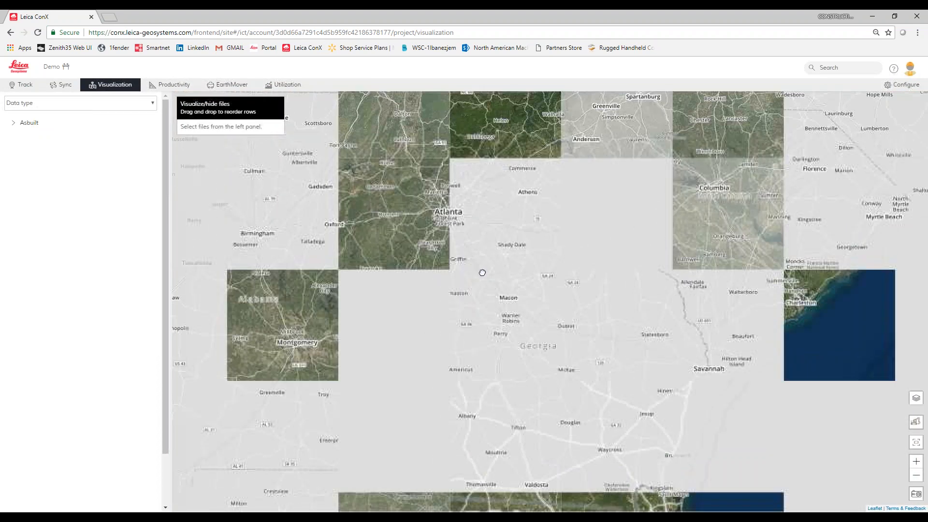
pyautogui.moveTo(482, 272); pyautogui.dragTo(477, 331)
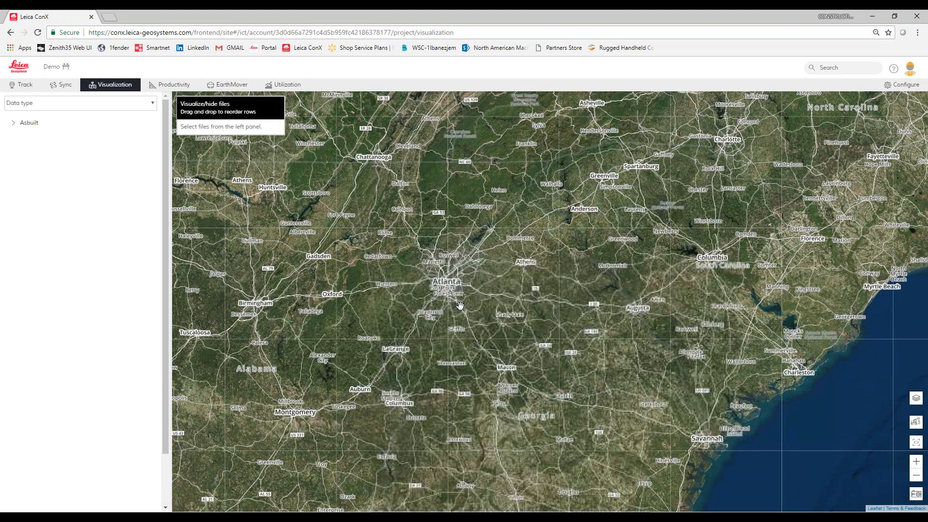
pyautogui.click(15, 123)
pyautogui.click(14, 124)
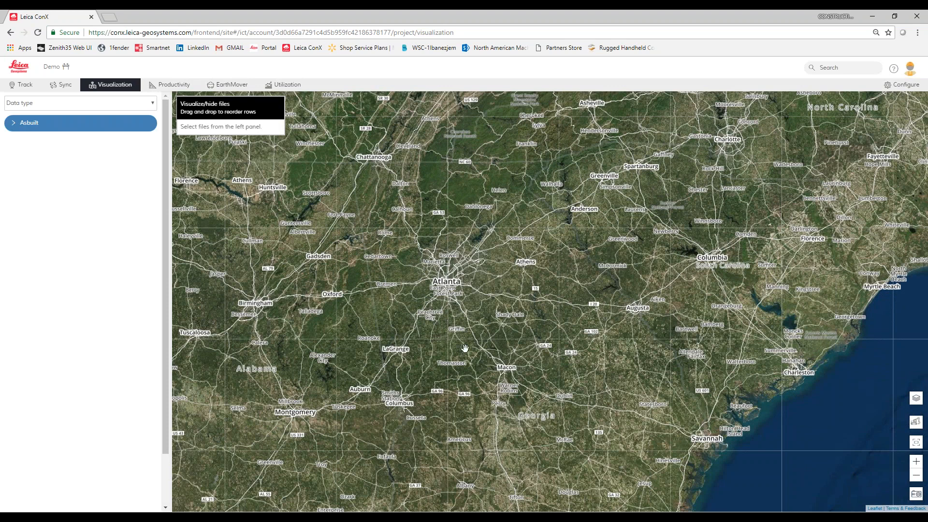
pyautogui.scroll(2, 469, 339)
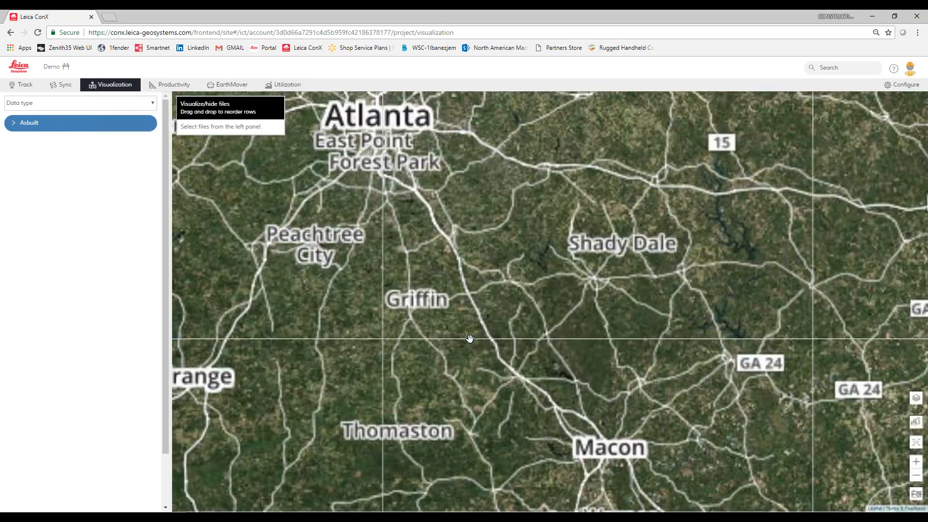
pyautogui.scroll(2, 436, 218)
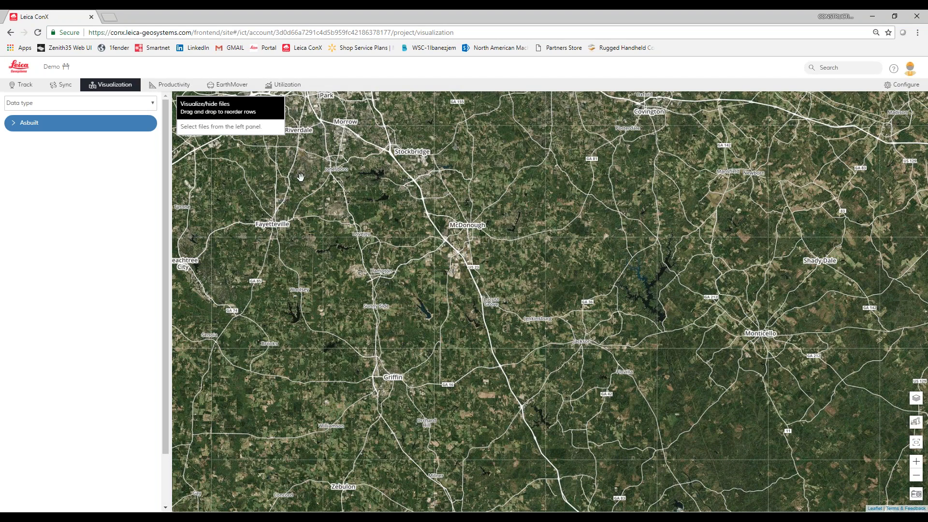
# - Browse the Productivity and EarthMover dashboards, then return to the Track units map
pyautogui.click(170, 85)
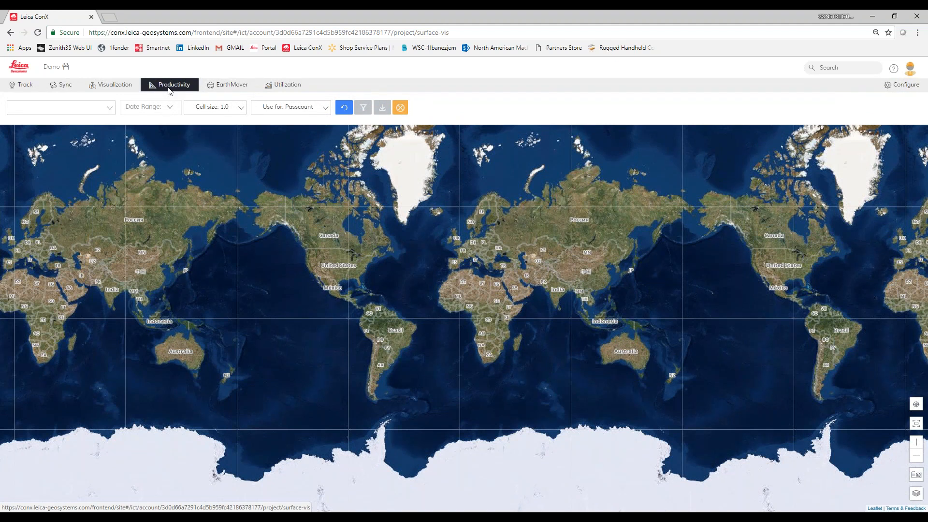
pyautogui.click(209, 87)
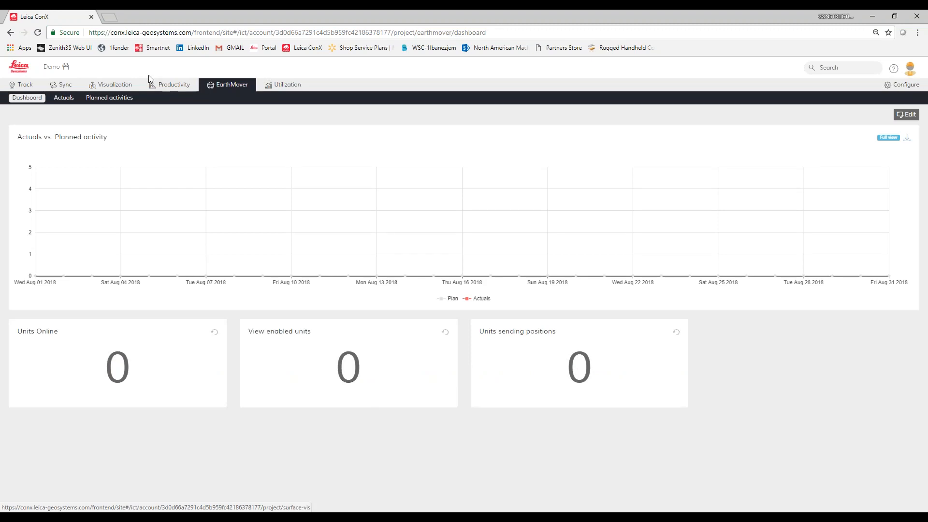
pyautogui.click(23, 86)
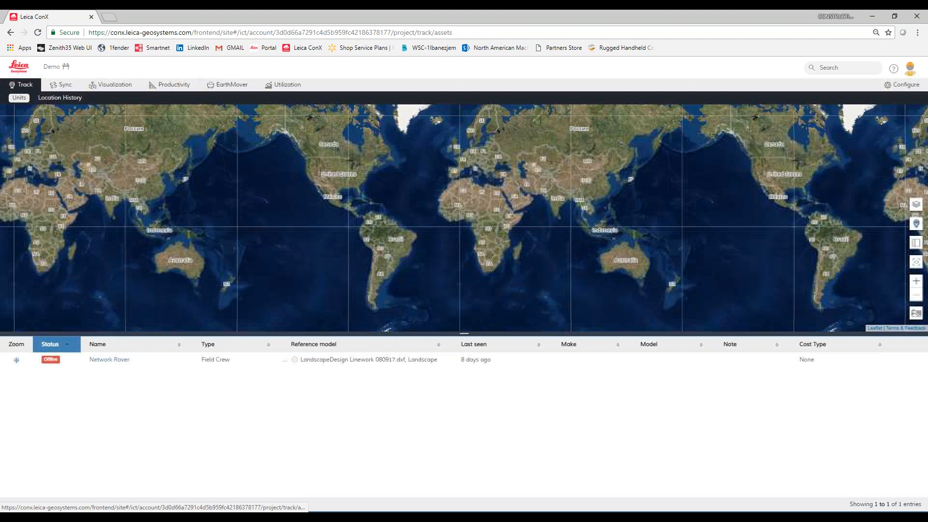